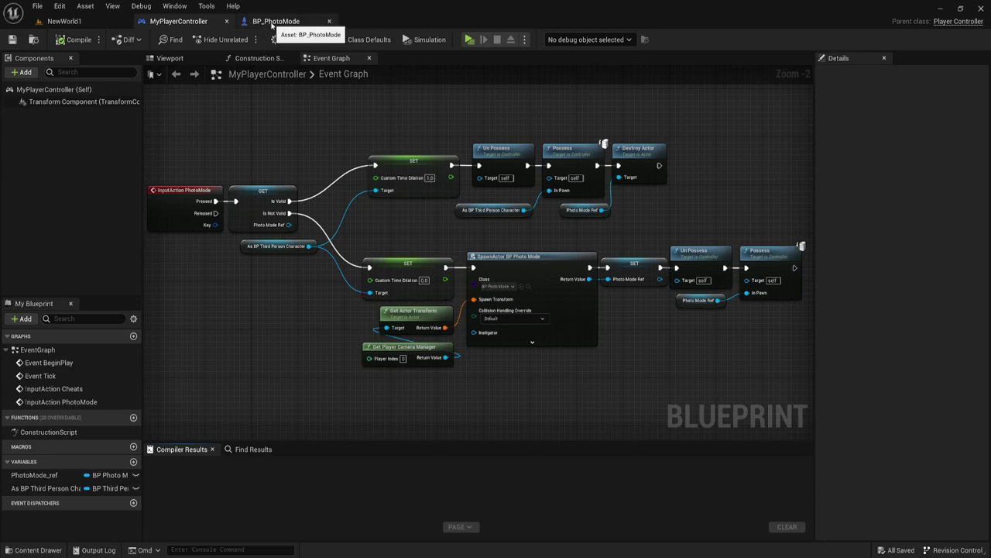
# Switch from the MyPlayerController graph to the NewWorld1 level with its forest viewport.
pyautogui.click(70, 21)
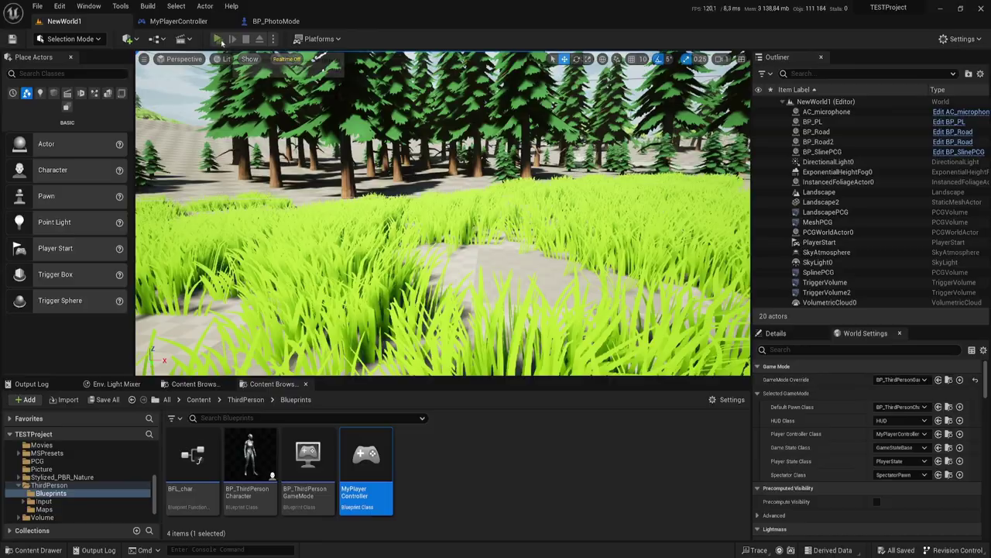
pyautogui.click(220, 41)
pyautogui.press('w')
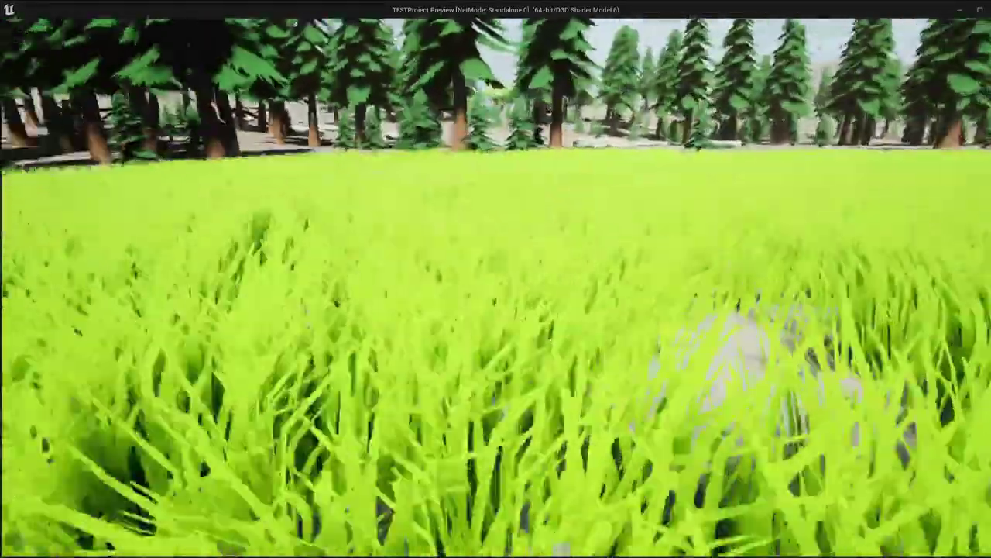
pyautogui.press('space')
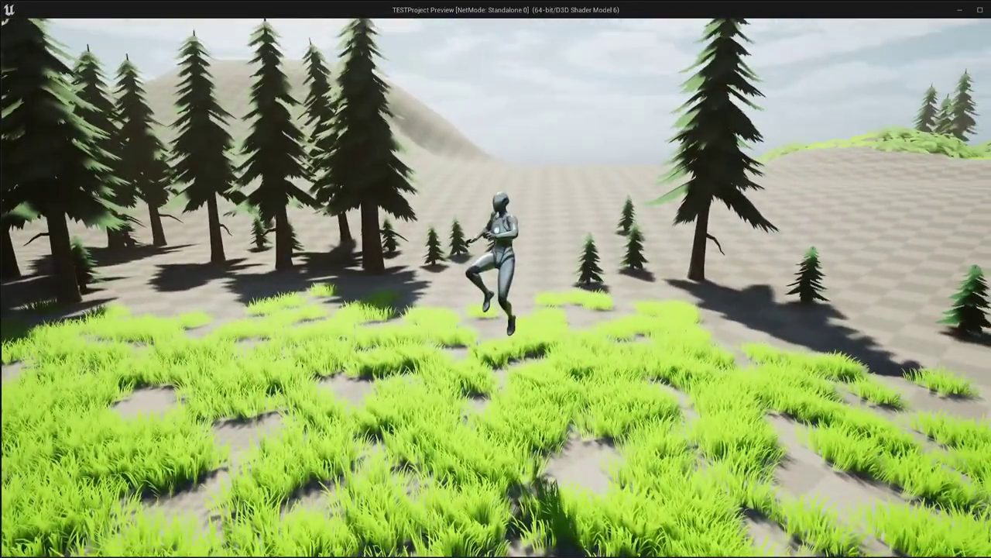
# Stop the play-test and bring BP_PhotoMode's BeginPlay, Overlap and Tick events into view.
pyautogui.press('Escape')
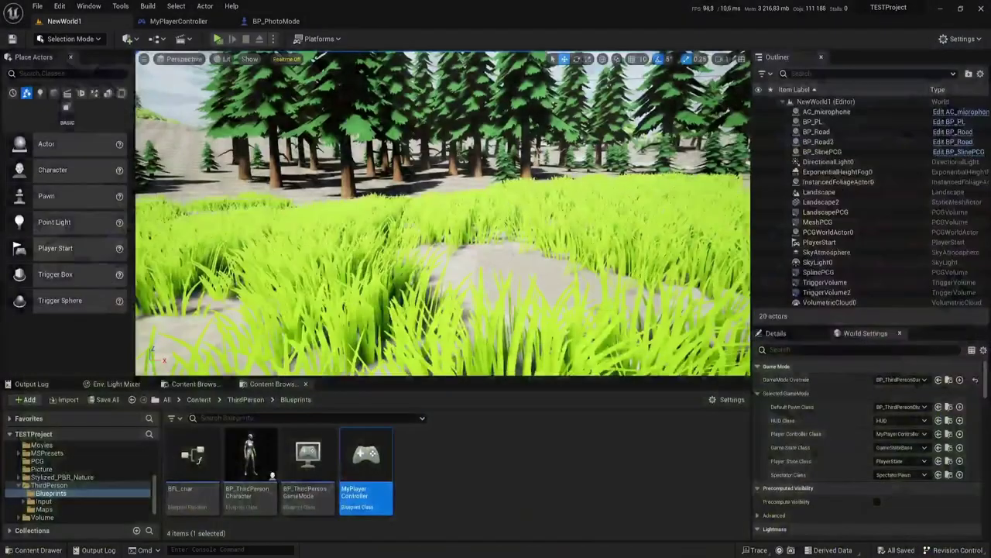
pyautogui.click(281, 21)
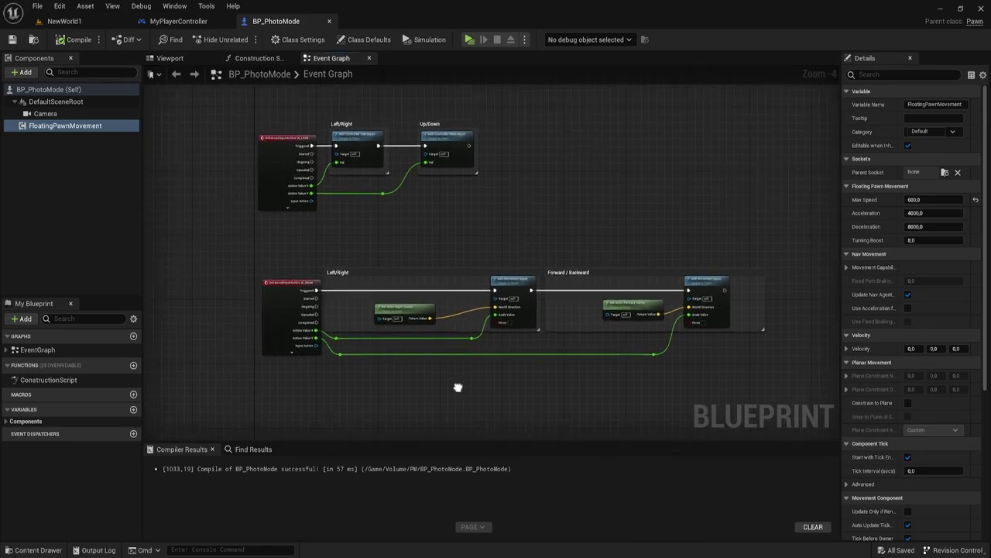
pyautogui.click(169, 58)
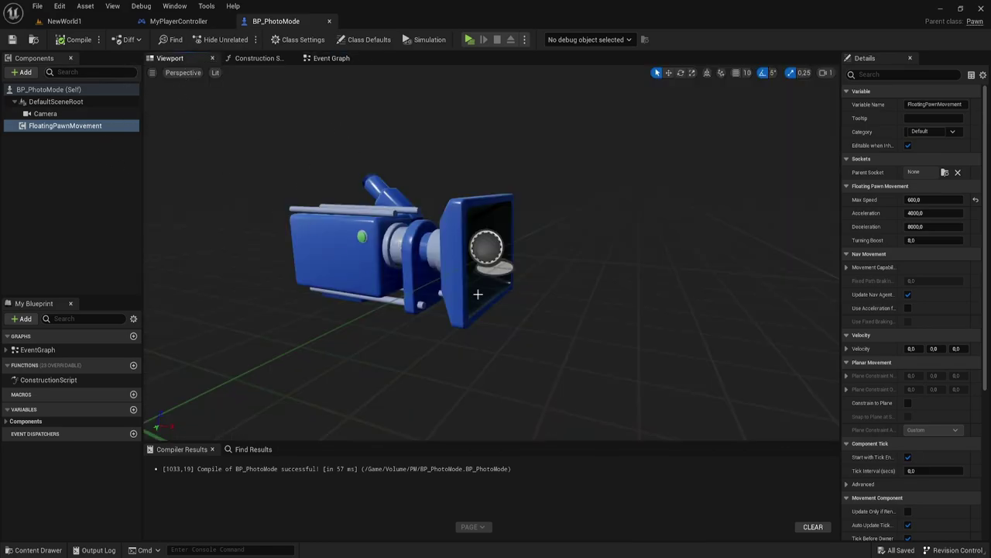
pyautogui.click(334, 58)
pyautogui.moveTo(519, 228); pyautogui.dragTo(523, 203, button='right')
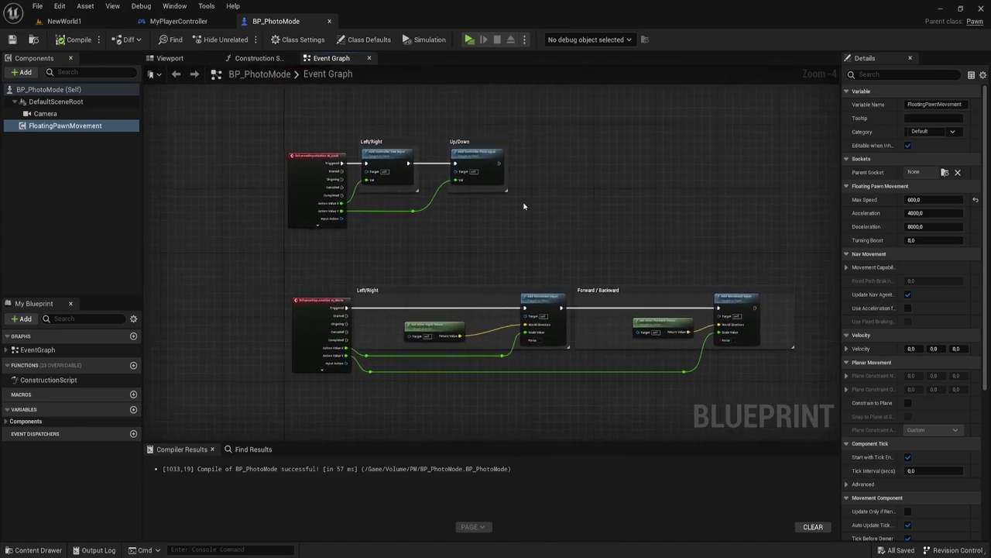
pyautogui.moveTo(523, 182); pyautogui.dragTo(577, 221, button='right')
pyautogui.scroll(1, 403, 230)
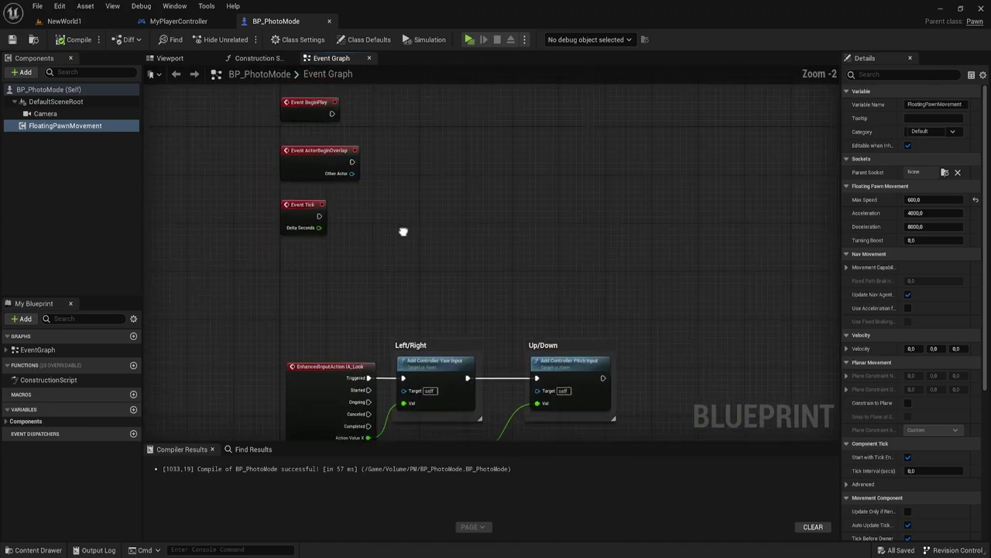
pyautogui.scroll(1, 419, 268)
# Delete the Event ActorBeginOverlap node and place Event BeginPlay above Event Tick.
pyautogui.click(387, 203)
pyautogui.press('Delete')
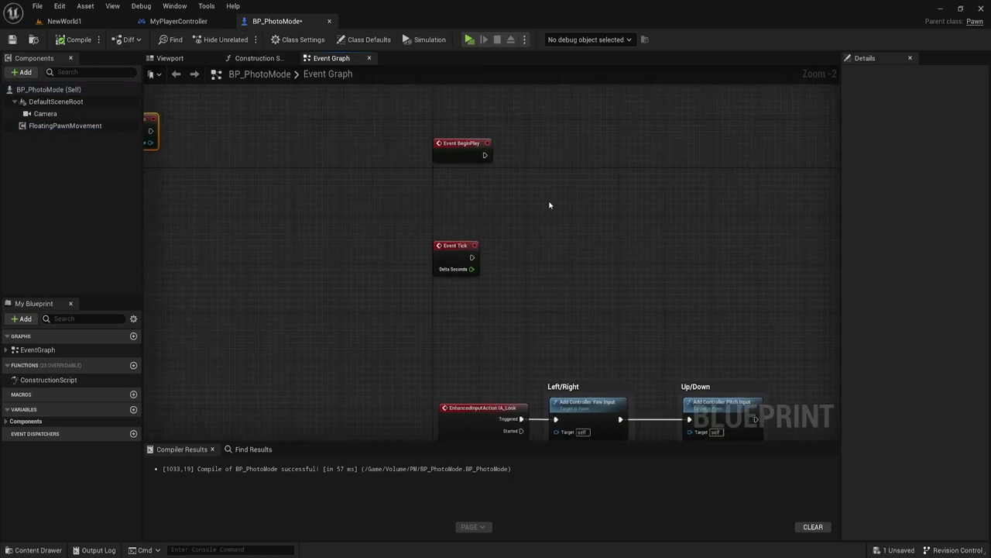
pyautogui.moveTo(548, 206); pyautogui.dragTo(437, 199, button='right')
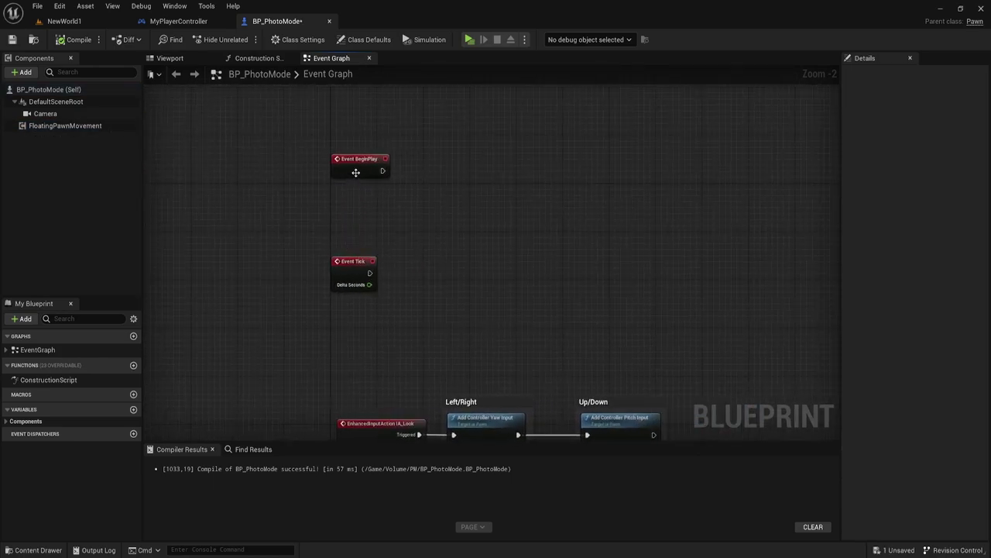
pyautogui.moveTo(355, 172); pyautogui.dragTo(348, 248, button='right')
pyautogui.moveTo(348, 248); pyautogui.dragTo(349, 177)
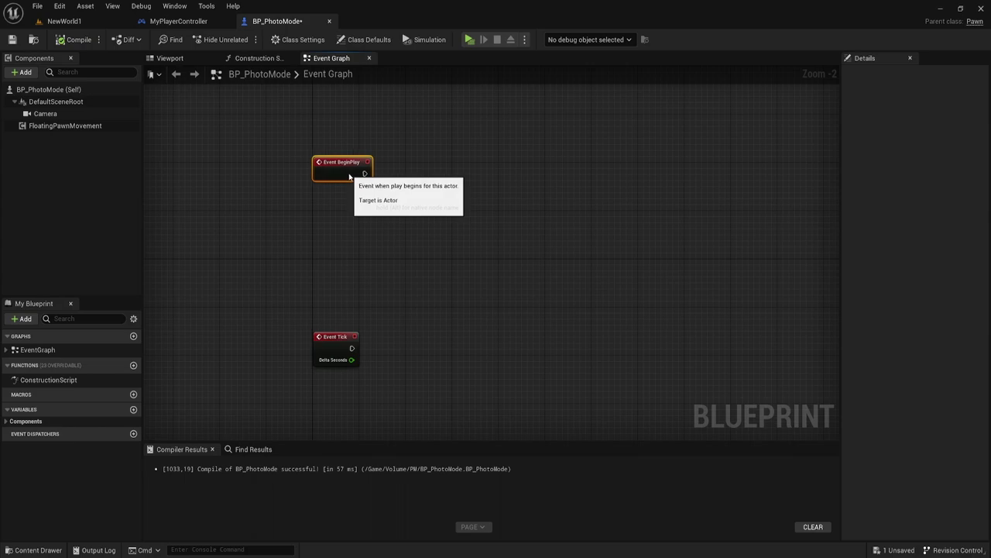
pyautogui.click(336, 339)
pyautogui.click(352, 213)
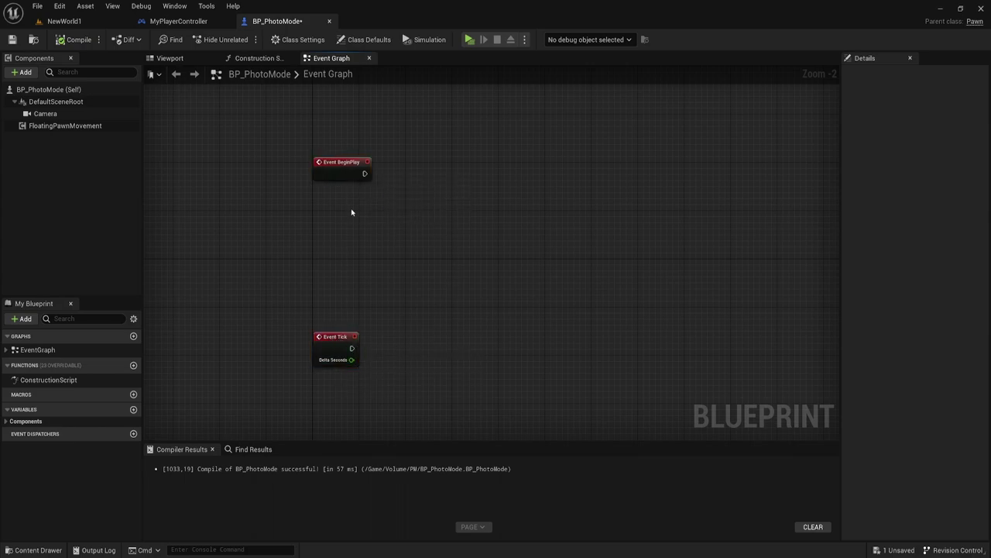
# Search for a 'cast to' node from BeginPlay's output, then dismiss it without adding anything.
pyautogui.scroll(2, 352, 212)
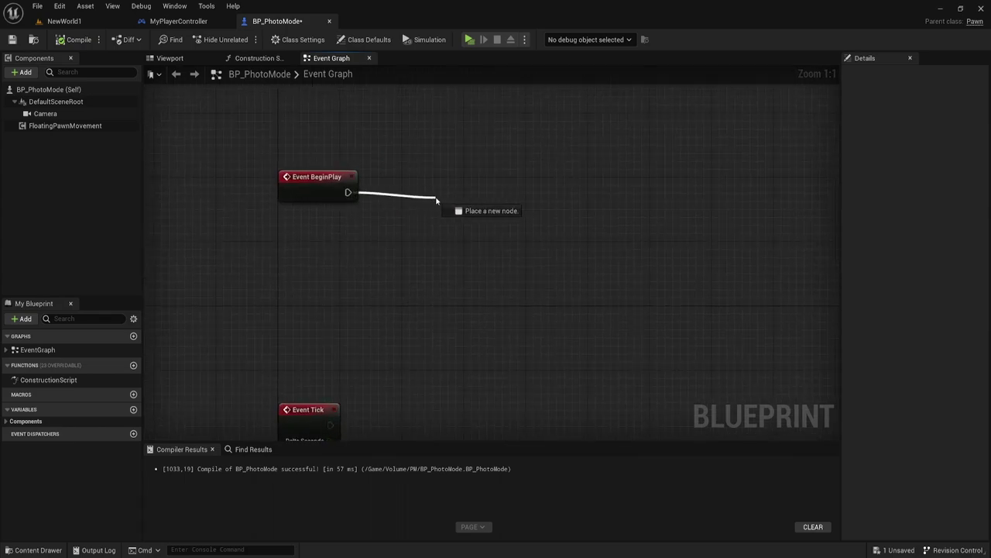
pyautogui.moveTo(347, 192); pyautogui.dragTo(436, 200)
pyautogui.write('cast')
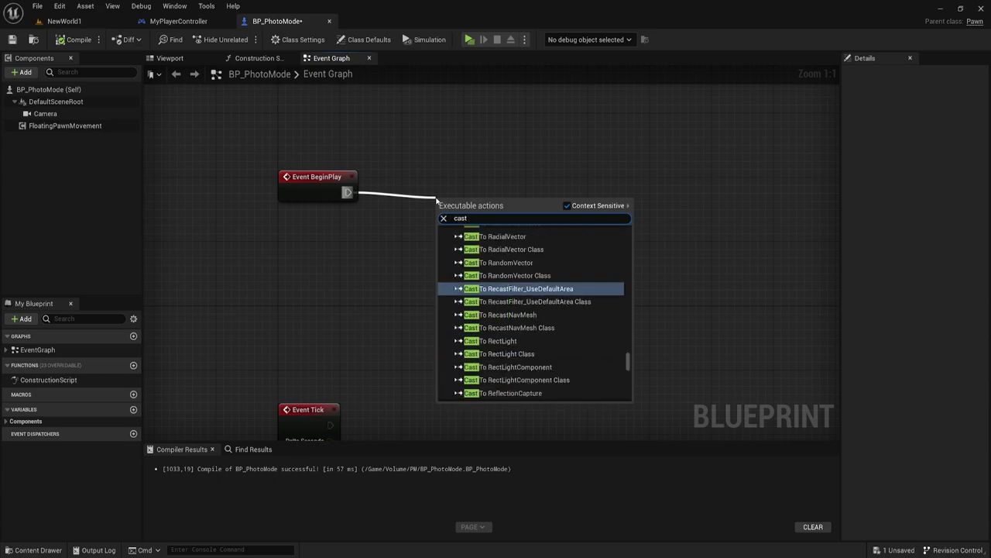
pyautogui.write(' to')
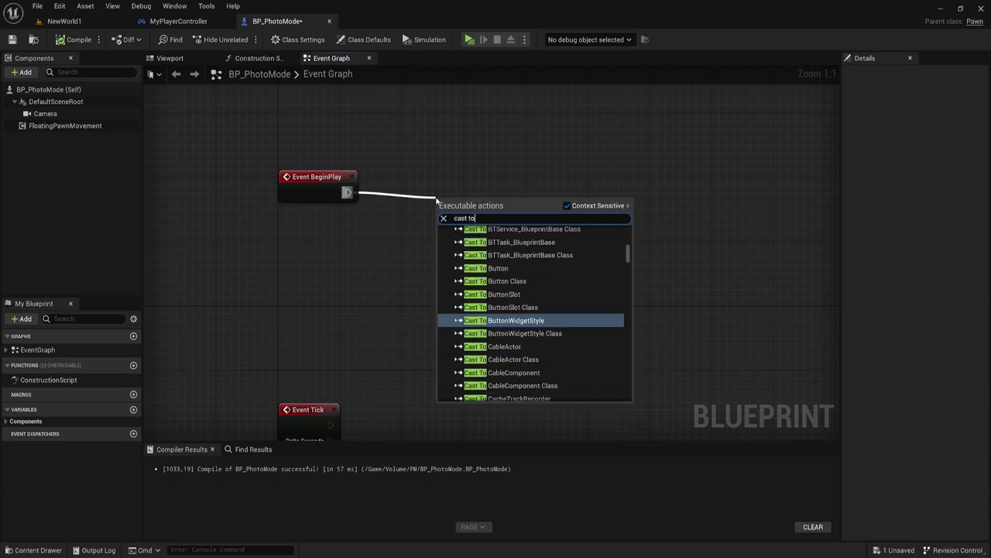
pyautogui.click(436, 154)
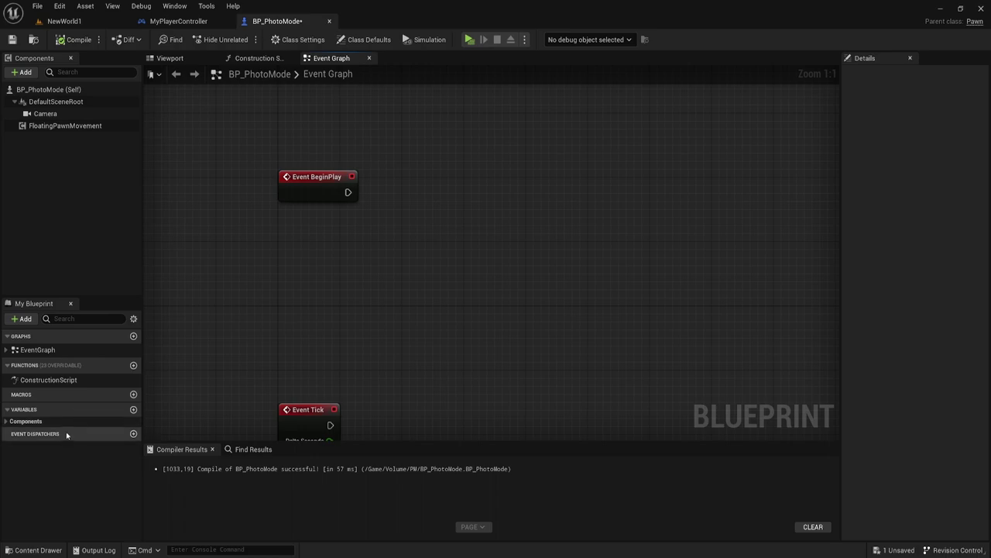
# Add a Player_ref variable of type BP Third Person Character.
pyautogui.click(134, 409)
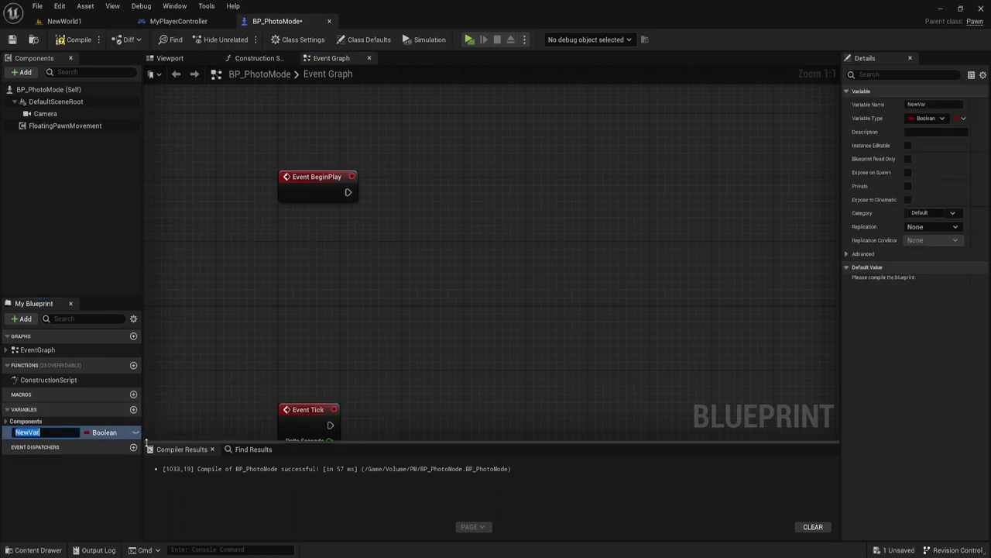
pyautogui.write('Player_ref')
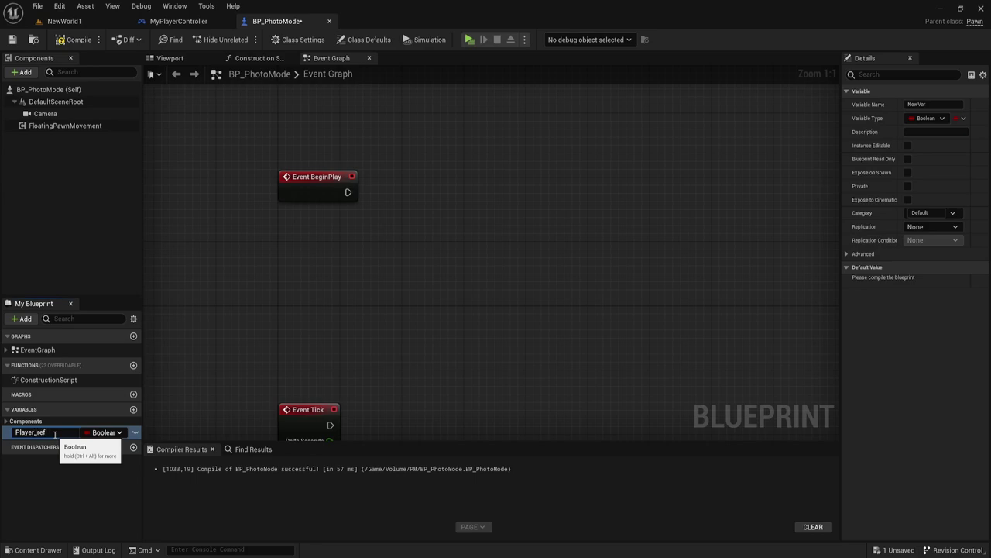
pyautogui.press('Return')
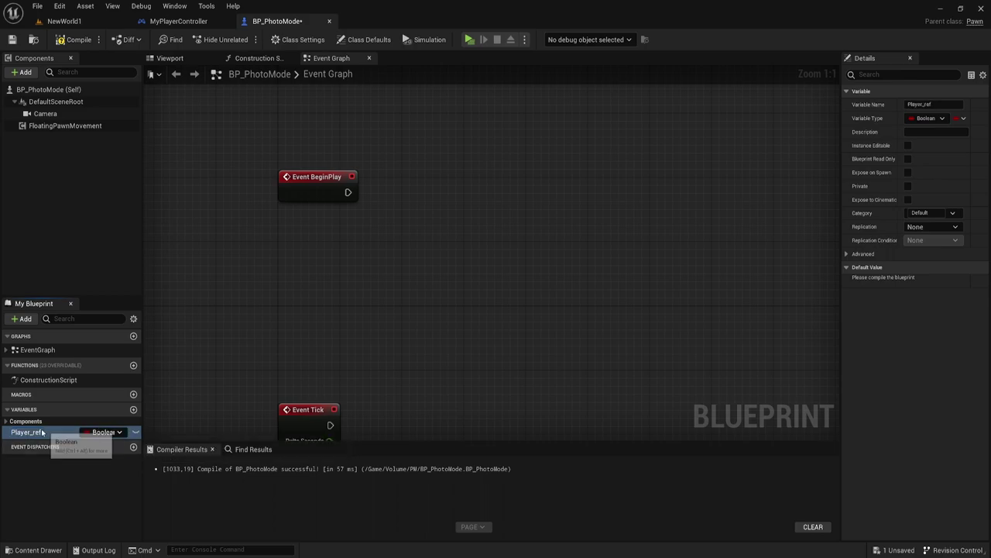
pyautogui.click(107, 431)
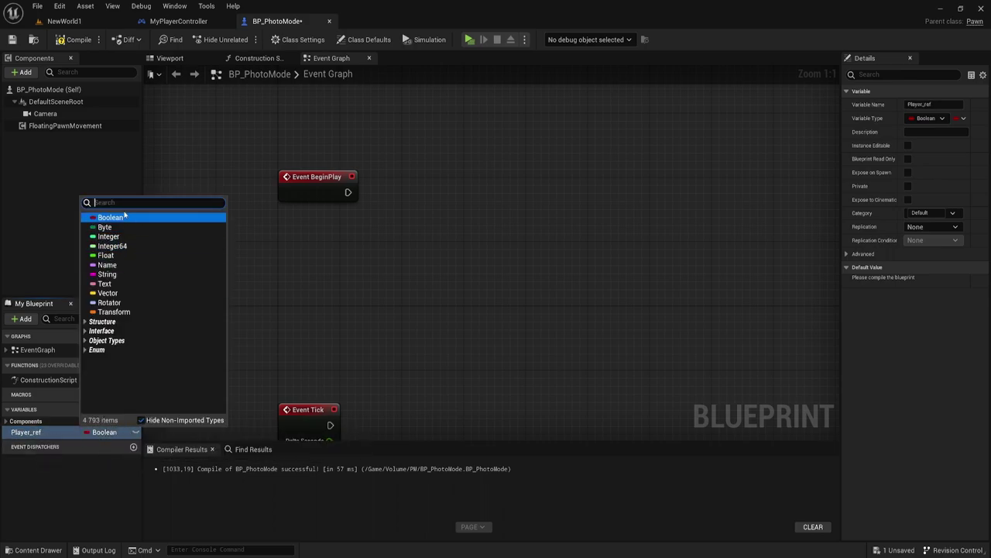
pyautogui.write('BP')
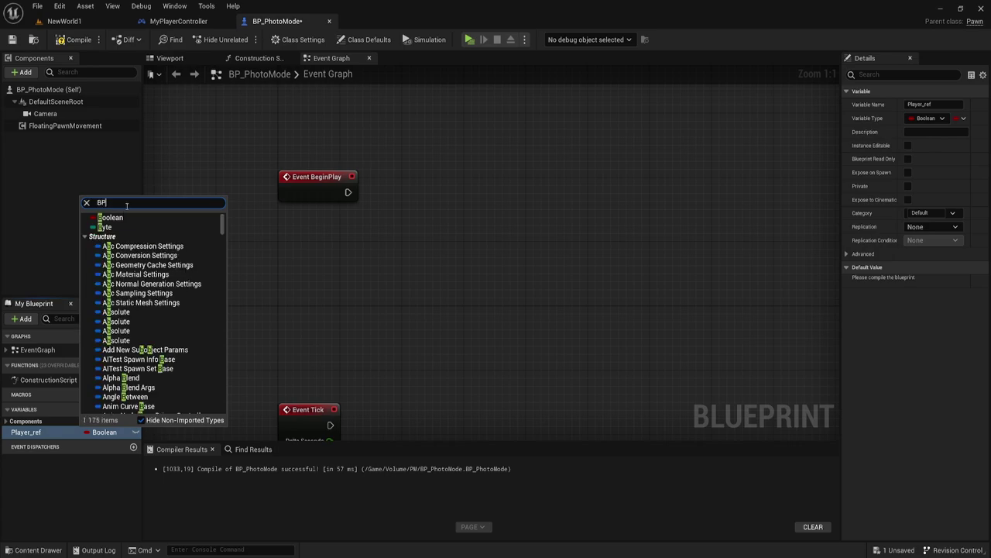
pyautogui.write('_ch')
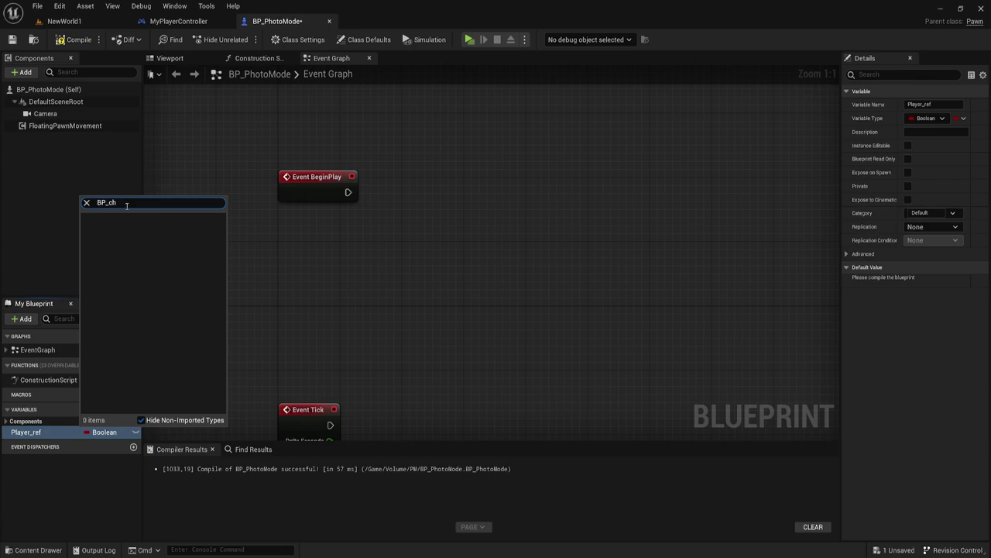
pyautogui.press('BackSpace')
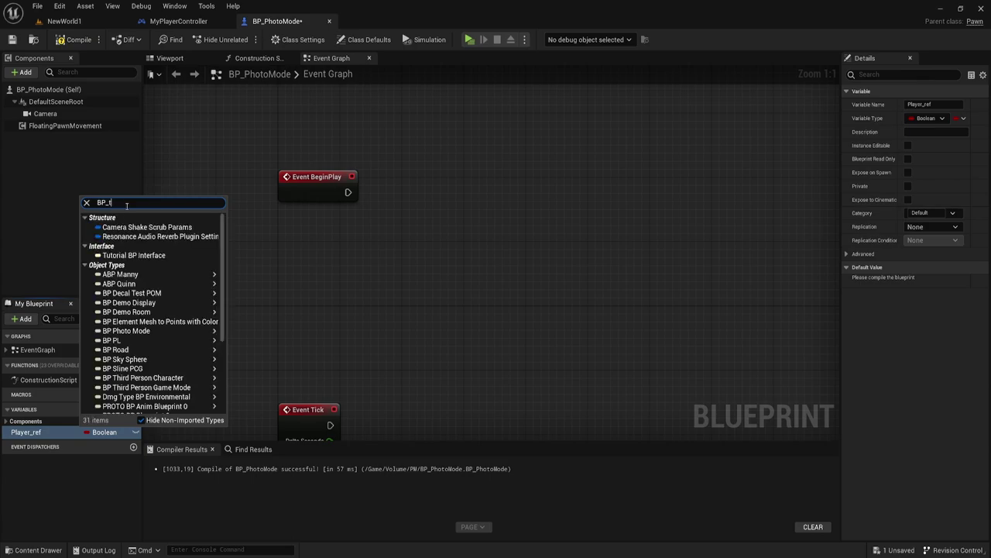
pyautogui.write('h')
pyautogui.click(174, 227)
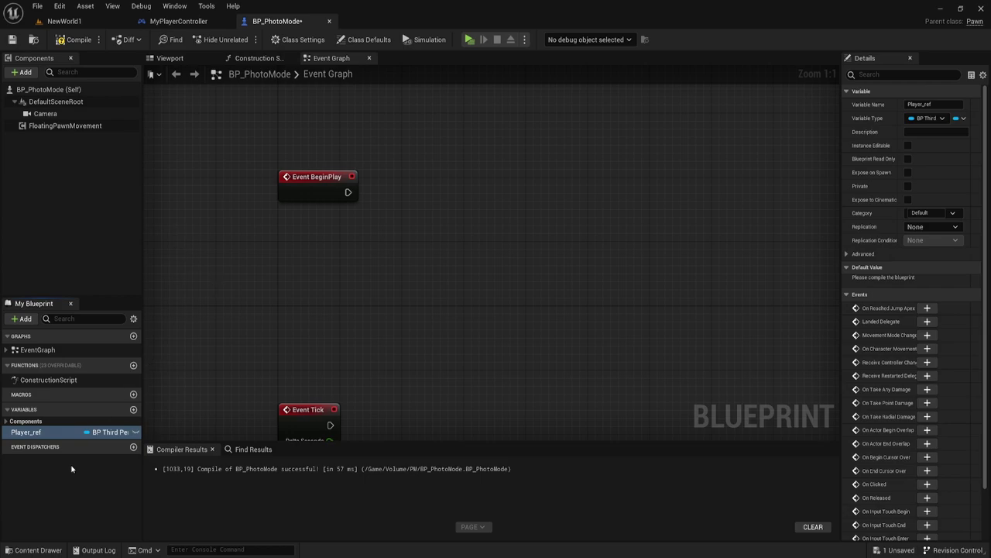
# Make Player_ref Instance Editable and Expose on Spawn, then compile and save BP_PhotoMode.
pyautogui.click(76, 40)
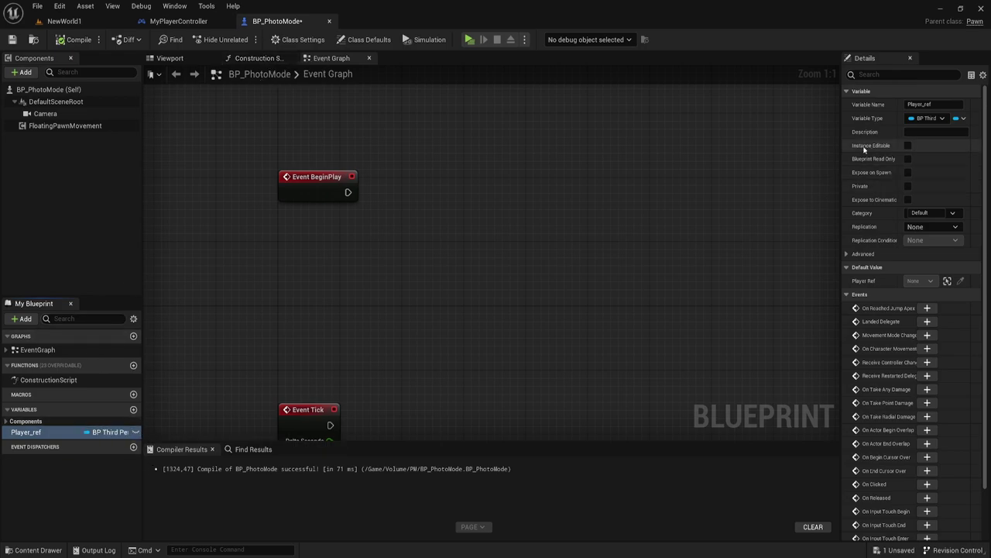
pyautogui.click(907, 146)
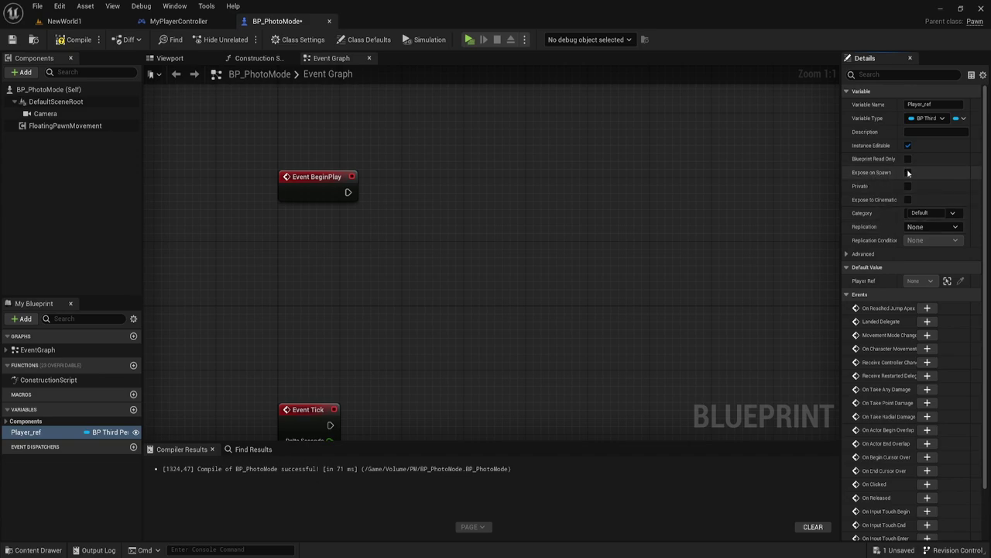
pyautogui.click(908, 173)
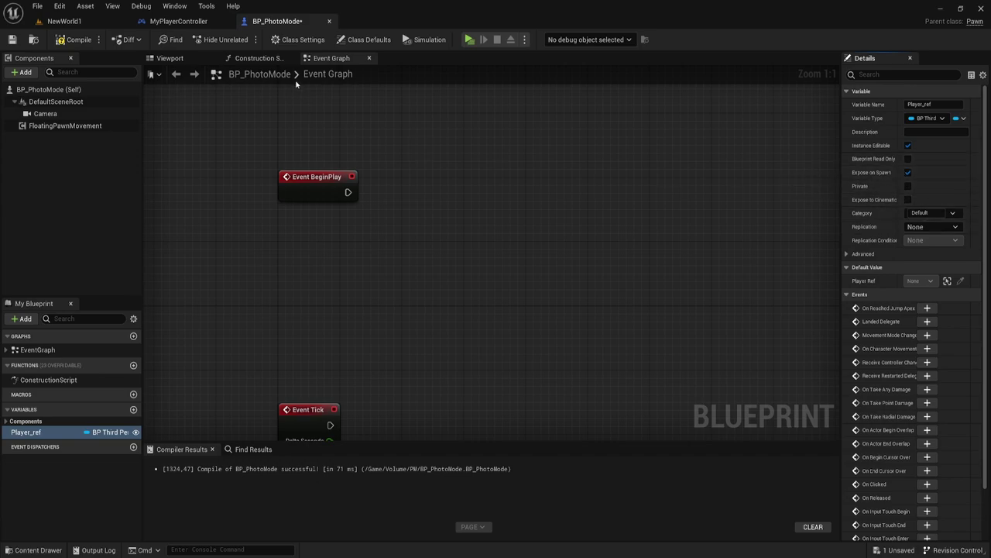
pyautogui.click(73, 39)
pyautogui.click(12, 41)
pyautogui.click(178, 21)
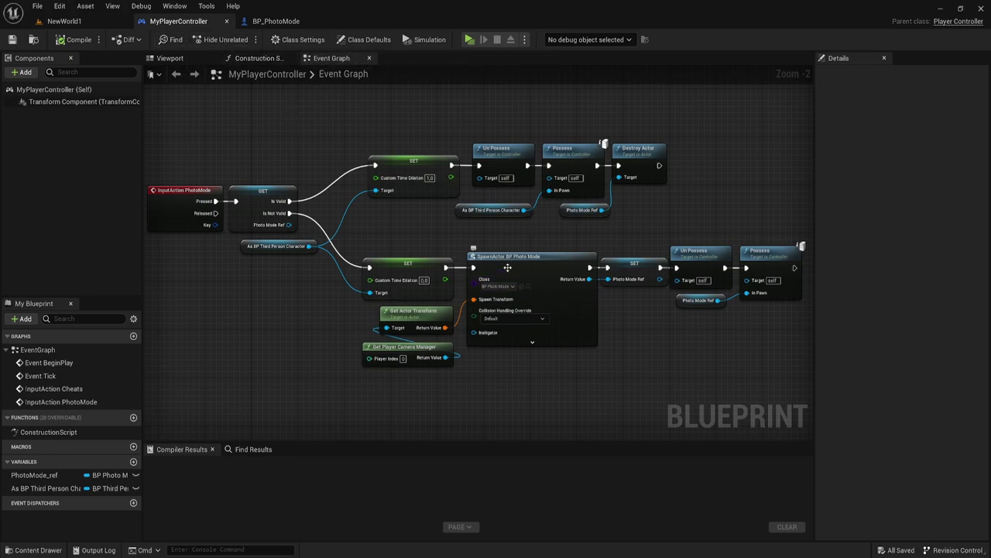
pyautogui.moveTo(486, 232); pyautogui.dragTo(540, 376)
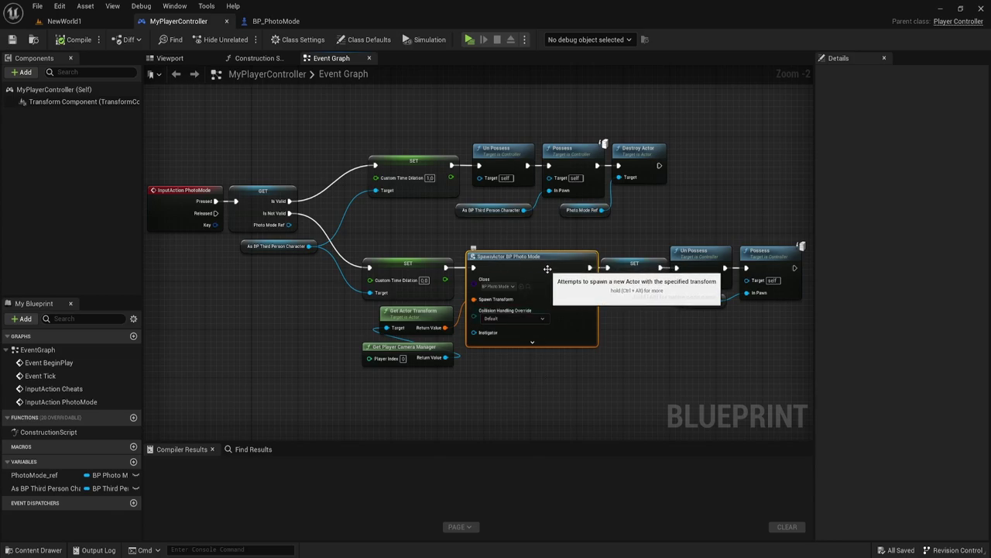
pyautogui.rightClick(547, 268)
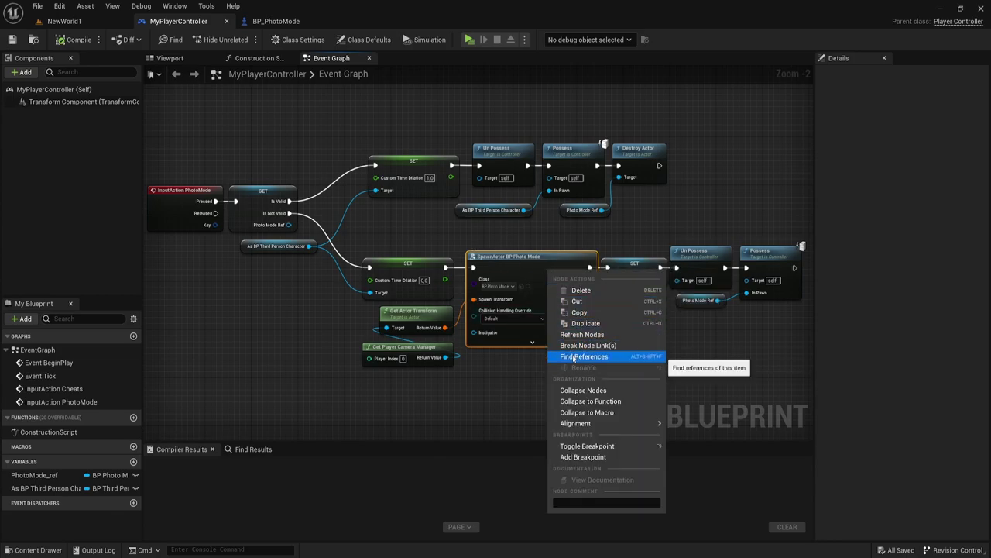
pyautogui.click(582, 334)
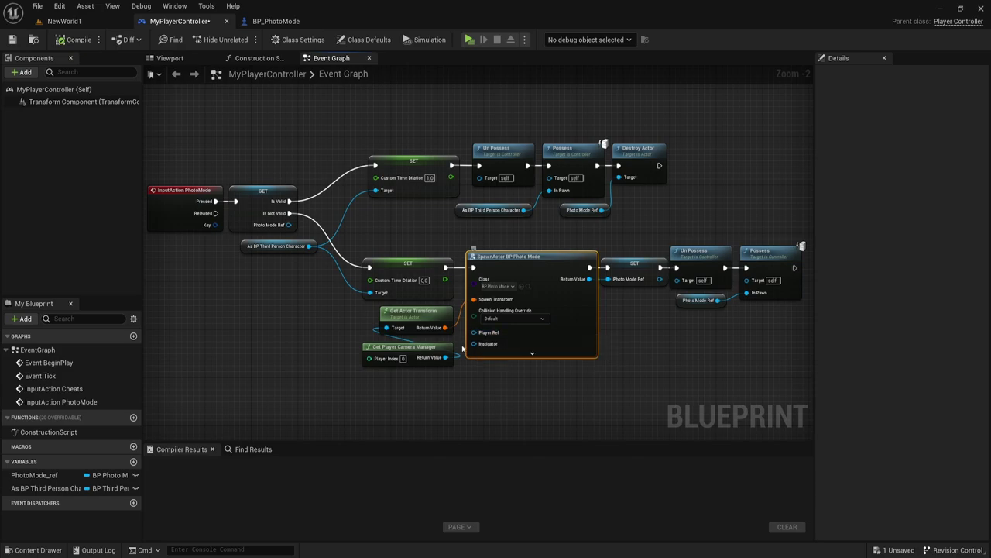
pyautogui.moveTo(473, 332)
pyautogui.mouseDown()
pyautogui.moveTo(445, 404)
pyautogui.moveTo(445, 393)
pyautogui.mouseUp()
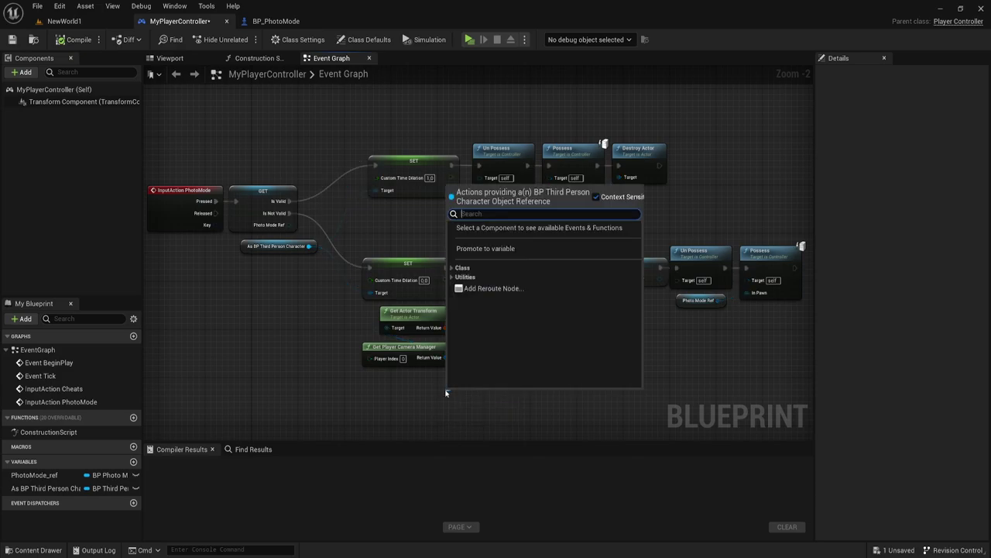
pyautogui.click(420, 389)
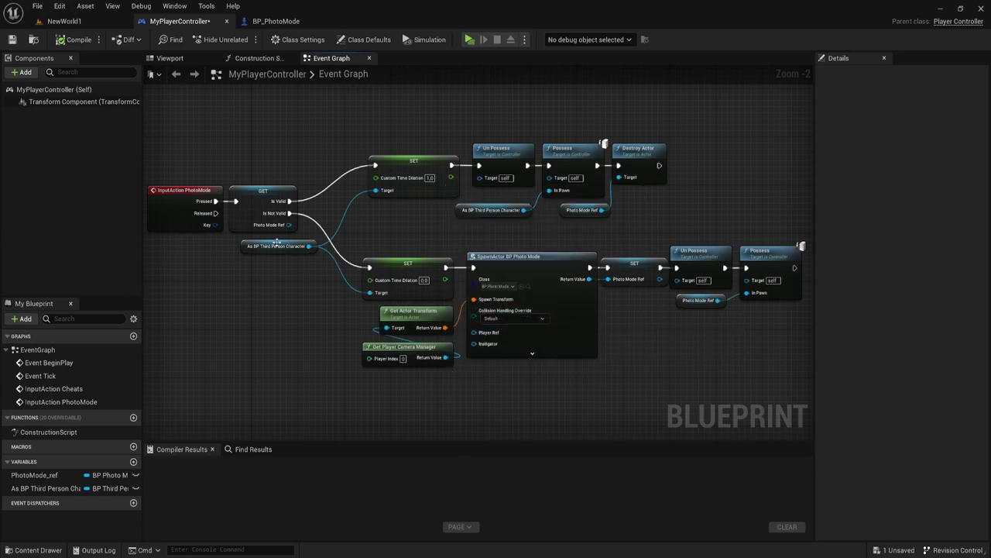
pyautogui.moveTo(308, 246); pyautogui.dragTo(469, 338)
# Wire a new As BP Third Person Character getter into the spawn node's Player Ref pin.
pyautogui.click(35, 488)
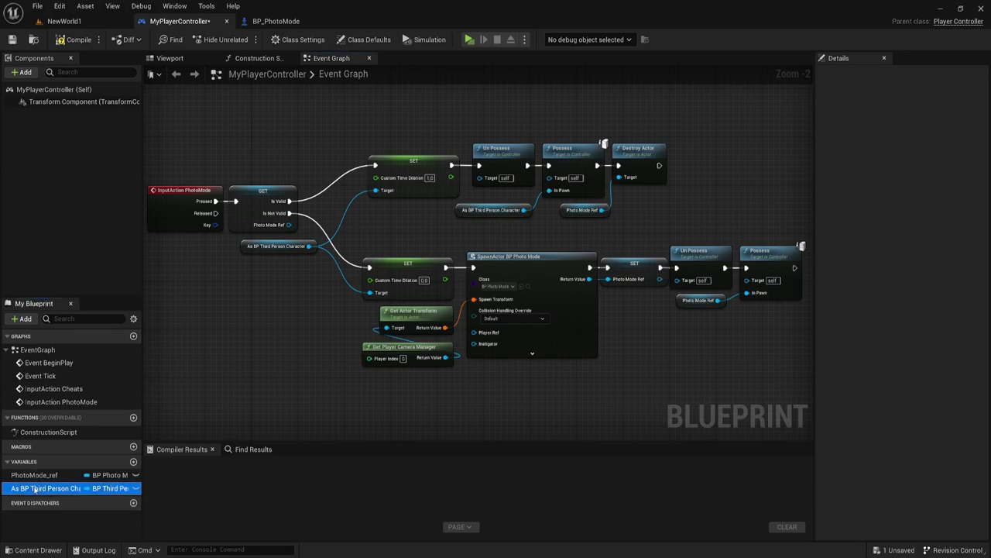
pyautogui.keyDown('ctrl'); pyautogui.moveTo(35, 488); pyautogui.dragTo(357, 379); pyautogui.keyUp('ctrl')
pyautogui.moveTo(423, 384); pyautogui.dragTo(476, 333)
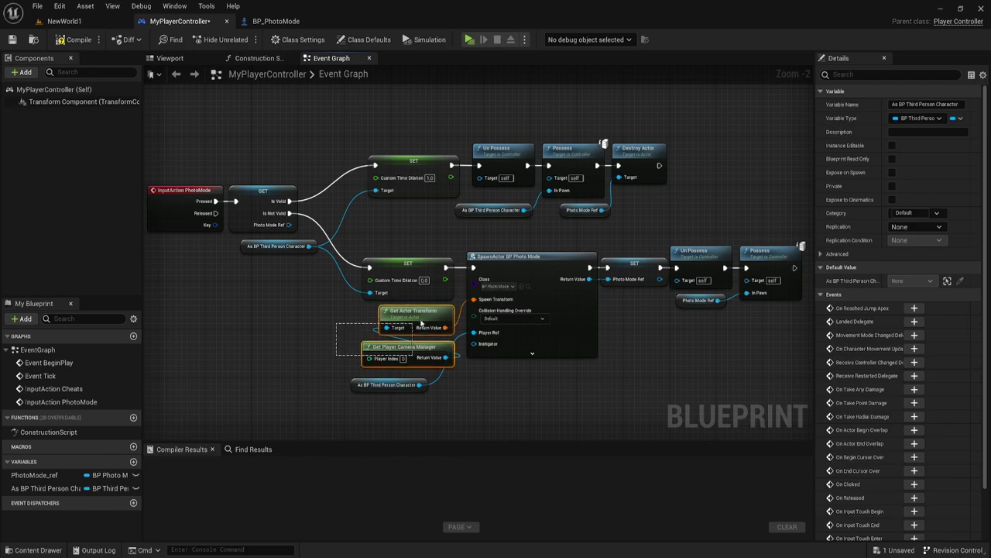
pyautogui.moveTo(339, 304); pyautogui.dragTo(456, 368)
pyautogui.moveTo(410, 314); pyautogui.dragTo(384, 314)
pyautogui.click(521, 418)
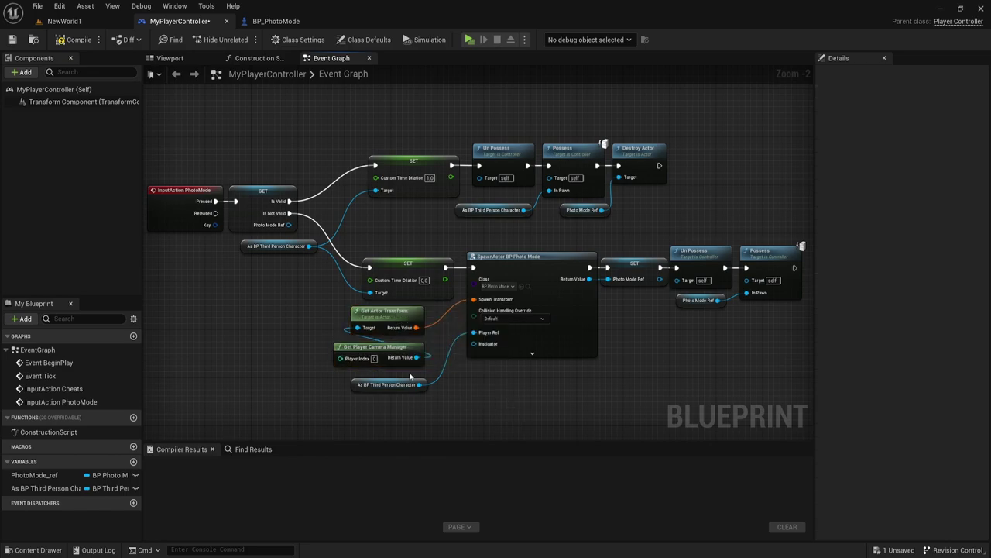
pyautogui.scroll(2, 503, 415)
pyautogui.click(379, 396)
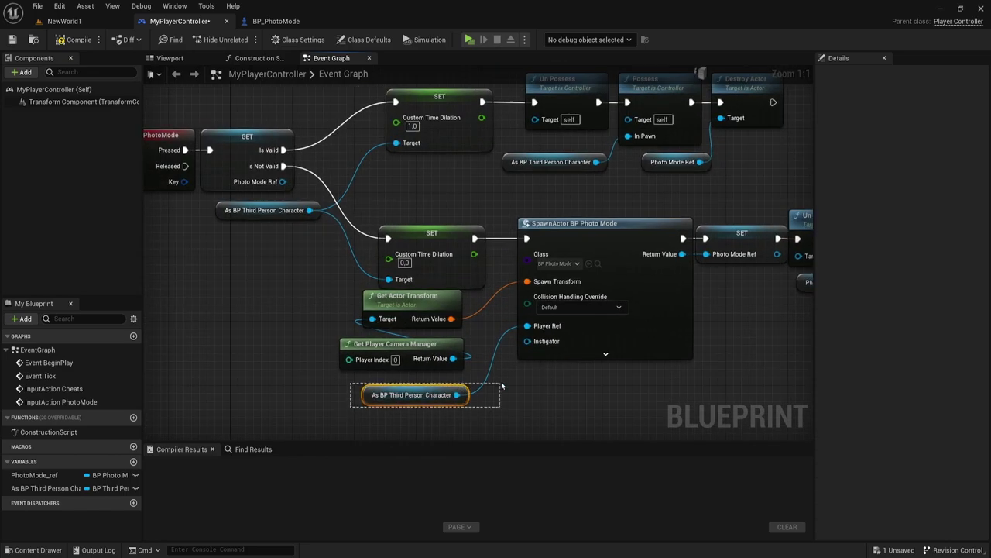
pyautogui.click(532, 395)
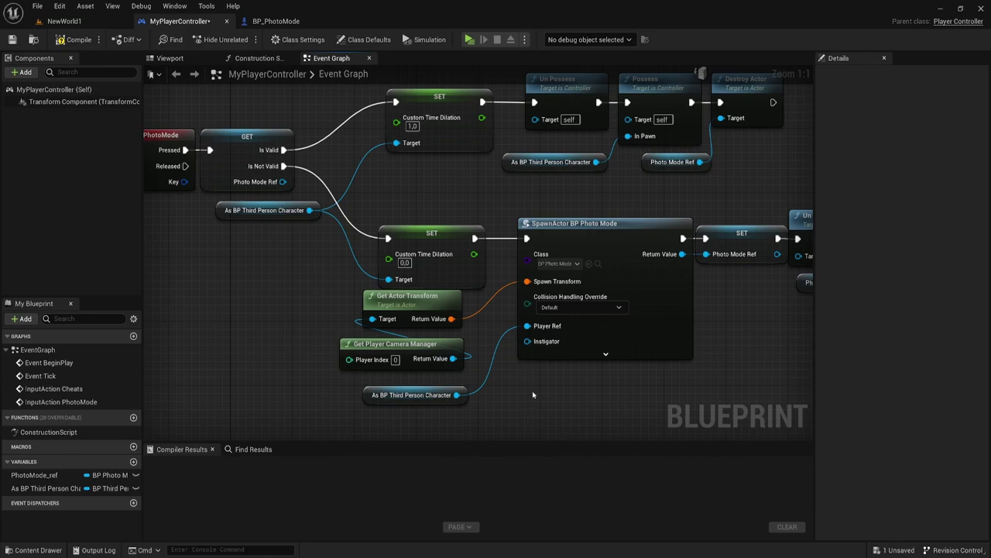
pyautogui.moveTo(315, 293)
pyautogui.mouseDown(button='right')
pyautogui.moveTo(351, 320)
pyautogui.moveTo(336, 309)
pyautogui.mouseUp(button='right')
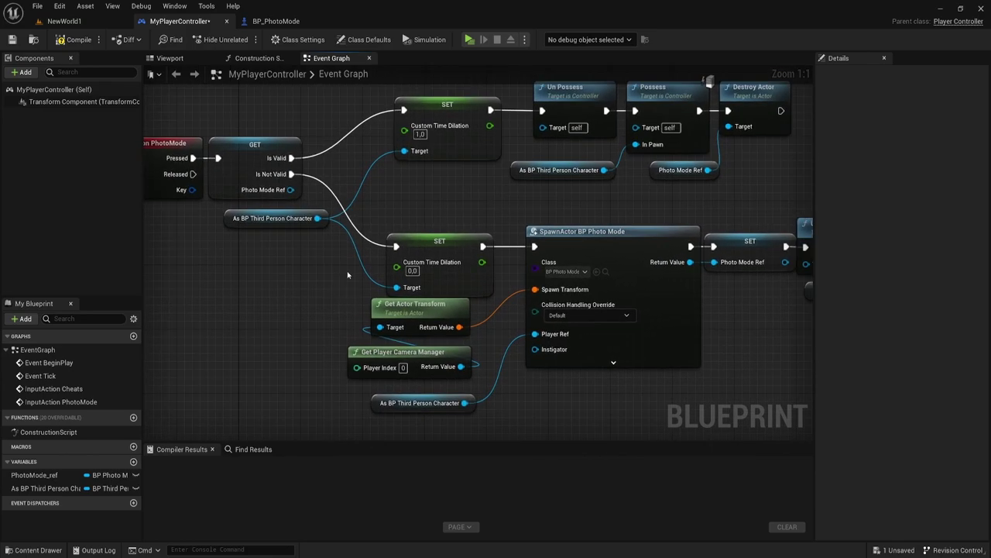
pyautogui.moveTo(348, 275); pyautogui.dragTo(354, 288, button='right')
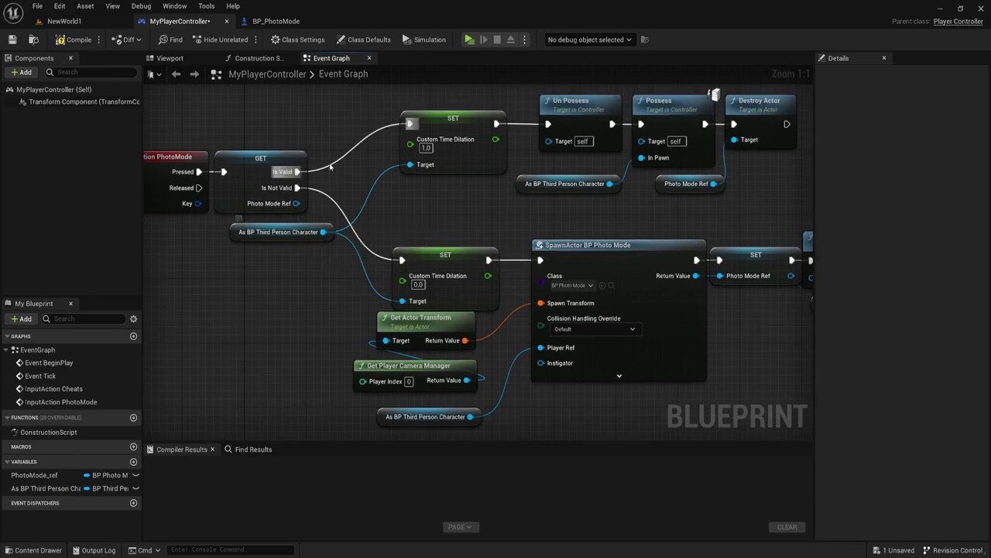
# Convert the upper character getter to a validated Get and link Is Not Valid into it.
pyautogui.moveTo(217, 254); pyautogui.dragTo(345, 221)
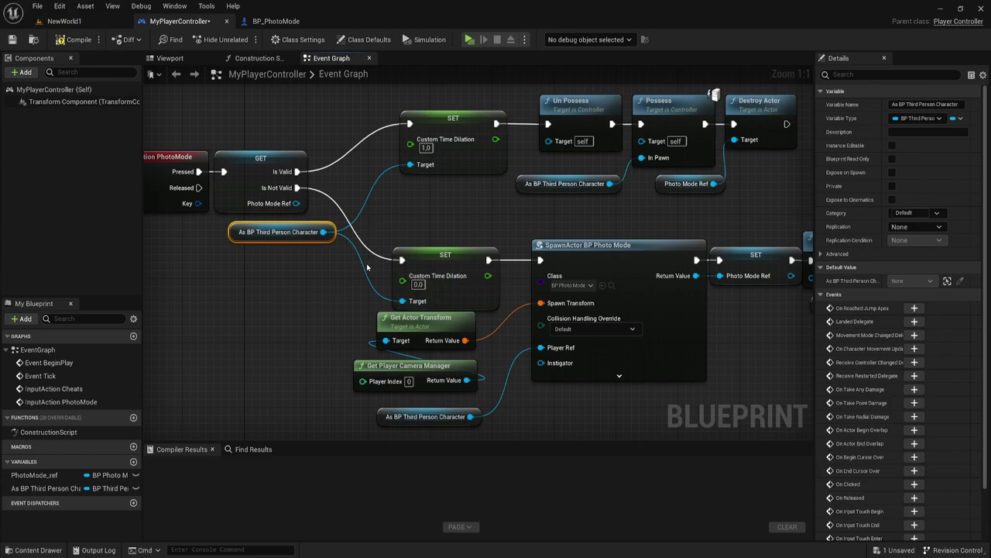
pyautogui.moveTo(454, 416); pyautogui.dragTo(484, 331, button='right')
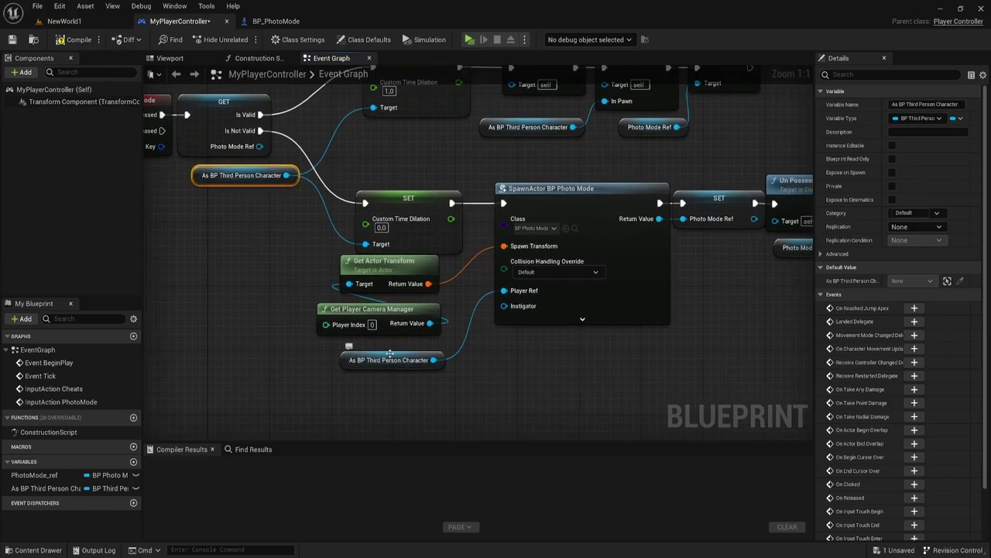
pyautogui.rightClick(395, 361)
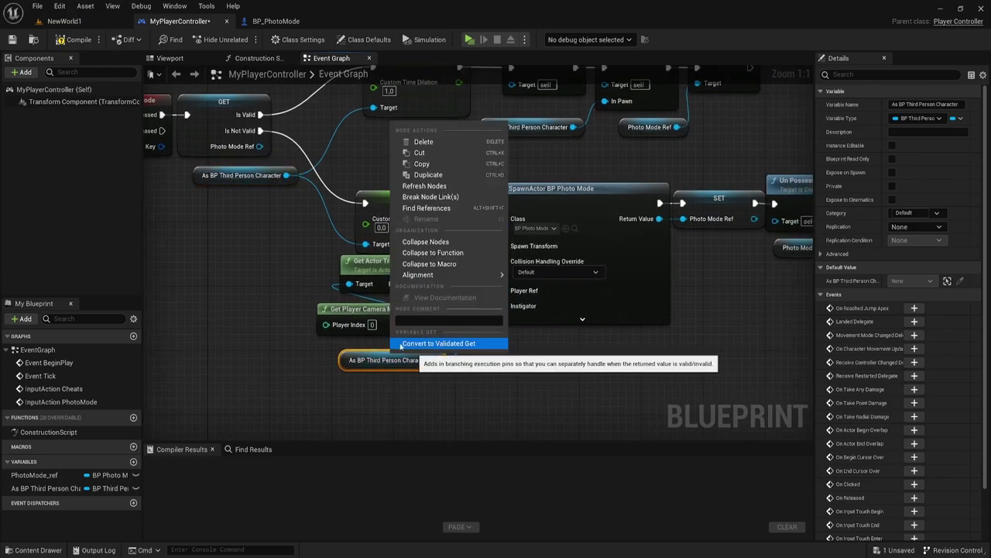
pyautogui.click(232, 266)
pyautogui.moveTo(256, 230); pyautogui.dragTo(299, 286, button='right')
pyautogui.rightClick(286, 236)
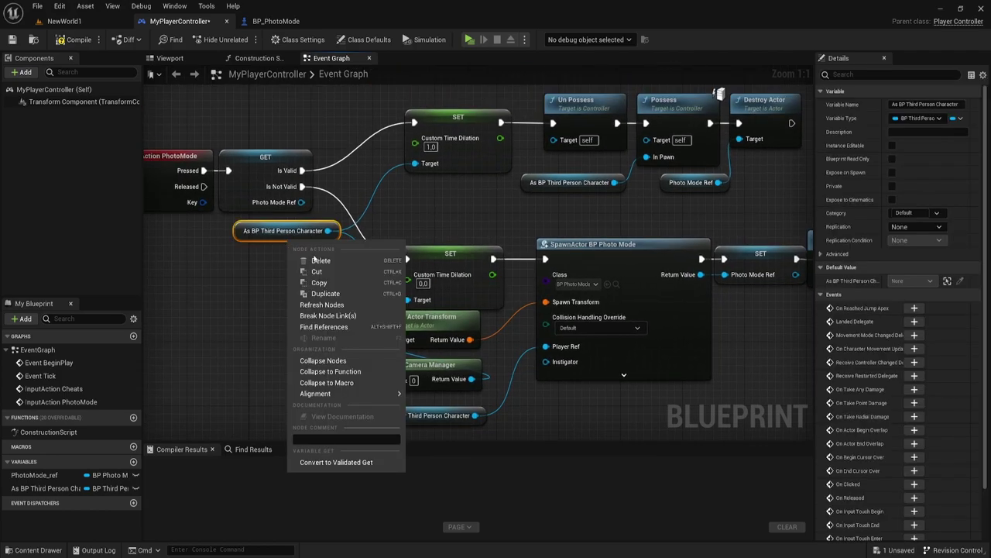
pyautogui.click(345, 461)
pyautogui.moveTo(305, 308); pyautogui.dragTo(263, 332, button='right')
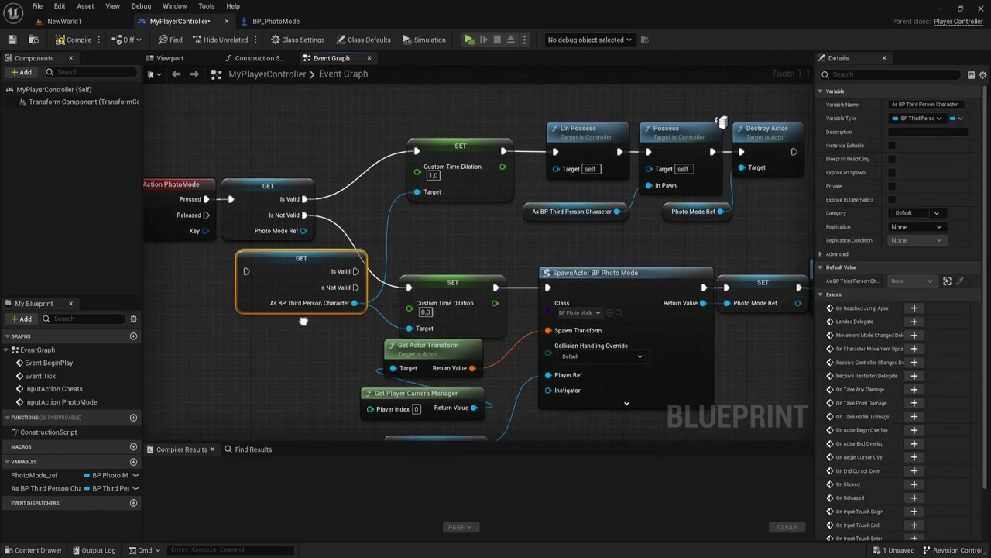
pyautogui.moveTo(202, 266); pyautogui.dragTo(261, 212)
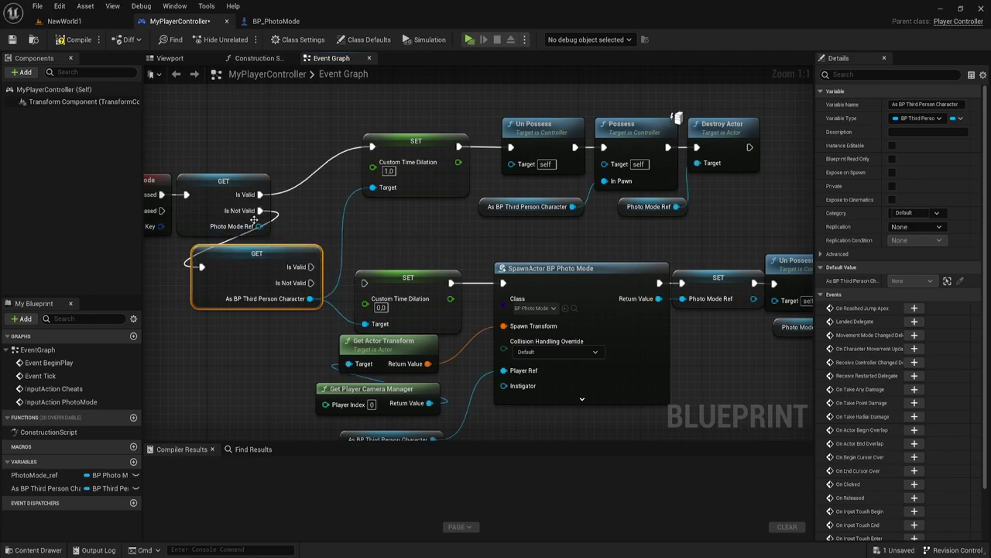
# Run SET Custom Time Dilation from Is Valid, tidy the nodes, then compile and save MyPlayerController.
pyautogui.moveTo(263, 217); pyautogui.dragTo(417, 235, button='right')
pyautogui.moveTo(285, 259)
pyautogui.mouseDown()
pyautogui.moveTo(337, 206)
pyautogui.moveTo(246, 200)
pyautogui.moveTo(310, 206)
pyautogui.mouseUp()
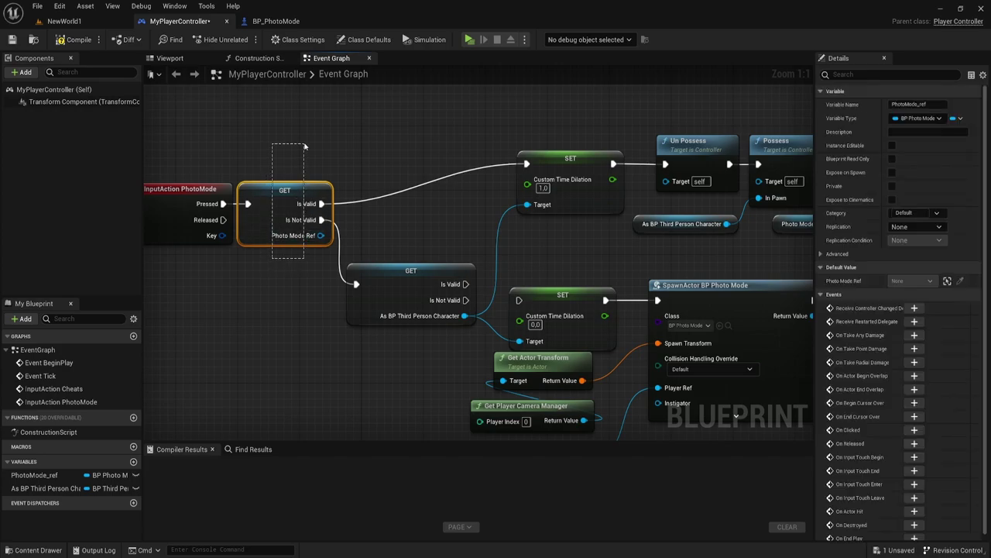
pyautogui.moveTo(434, 262); pyautogui.dragTo(359, 233, button='right')
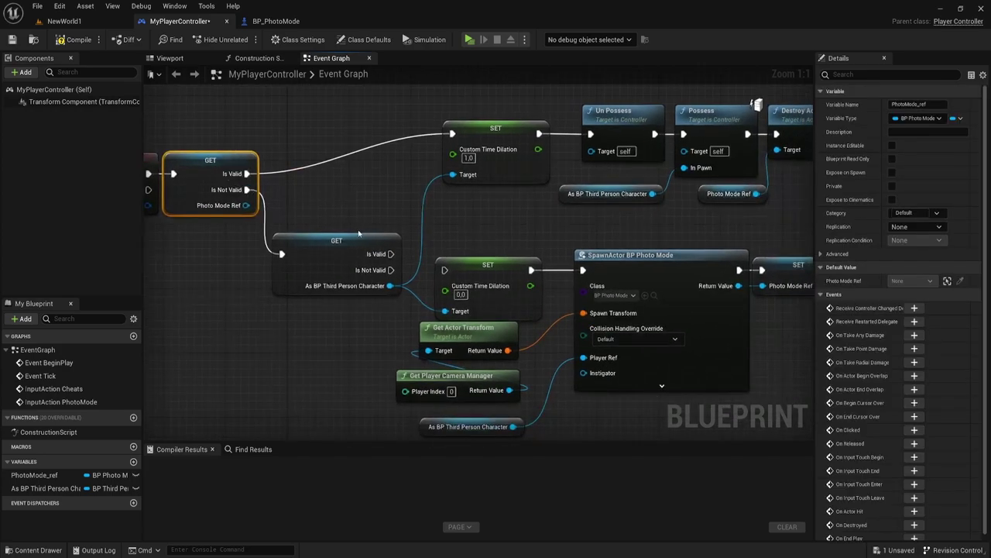
pyautogui.moveTo(392, 254); pyautogui.dragTo(444, 269)
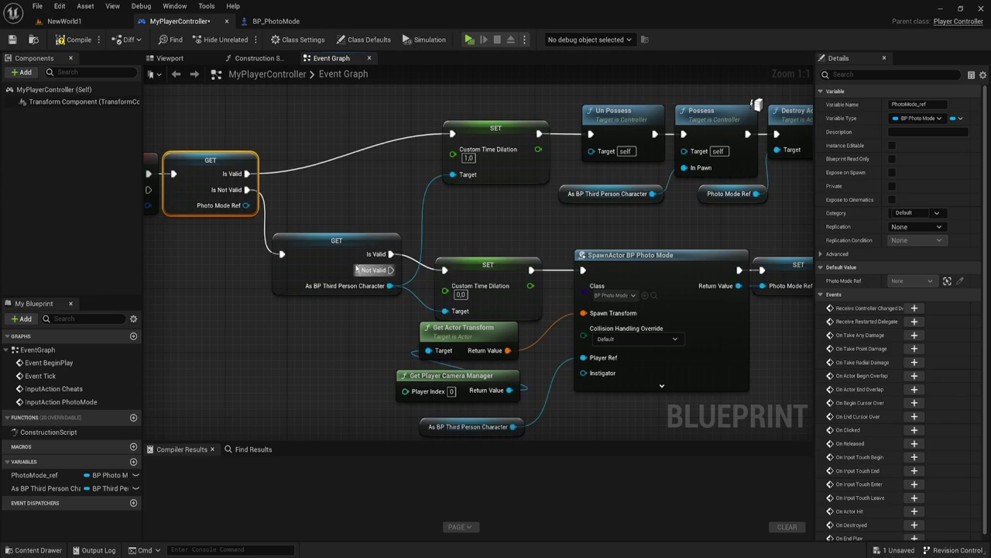
pyautogui.moveTo(356, 267); pyautogui.dragTo(362, 333)
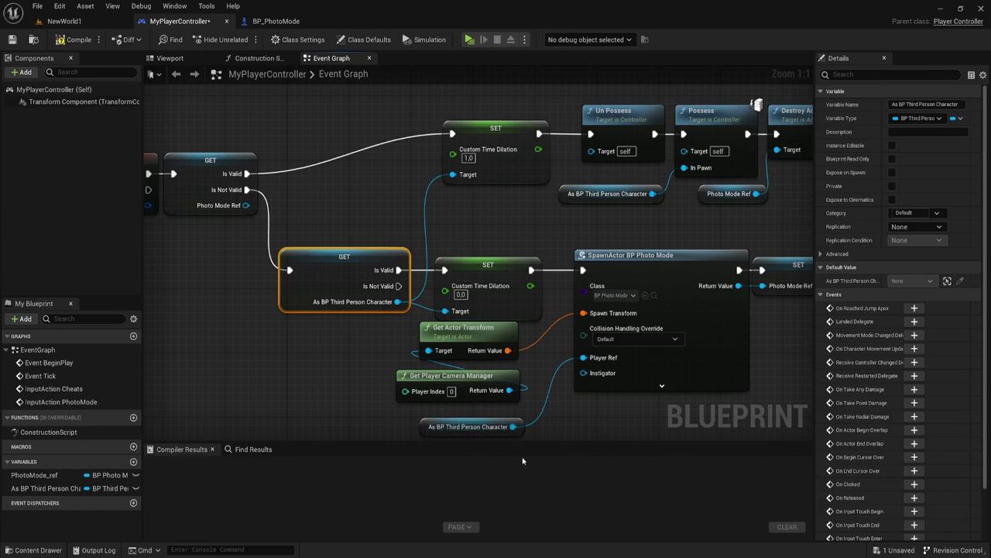
pyautogui.moveTo(472, 427); pyautogui.dragTo(480, 419)
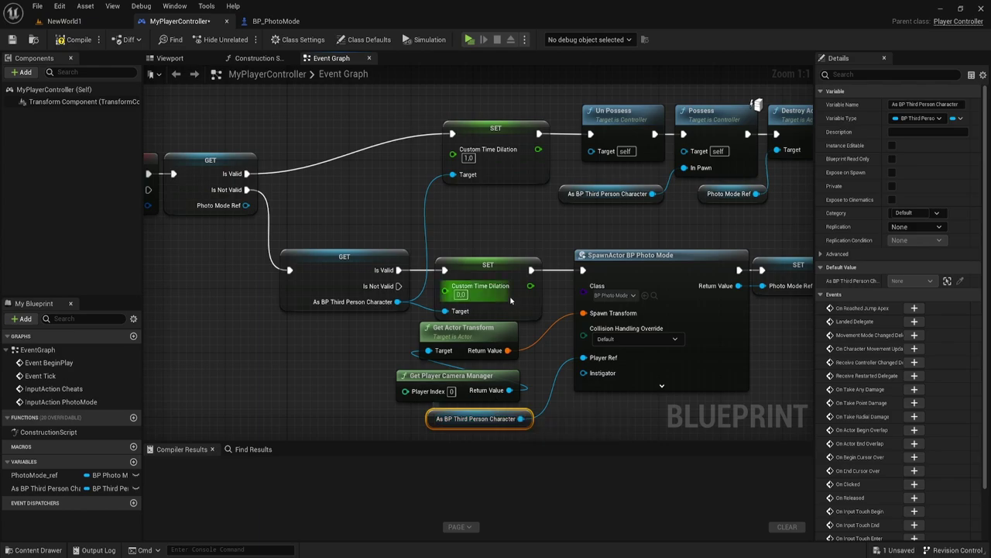
pyautogui.moveTo(396, 305); pyautogui.dragTo(337, 266, button='right')
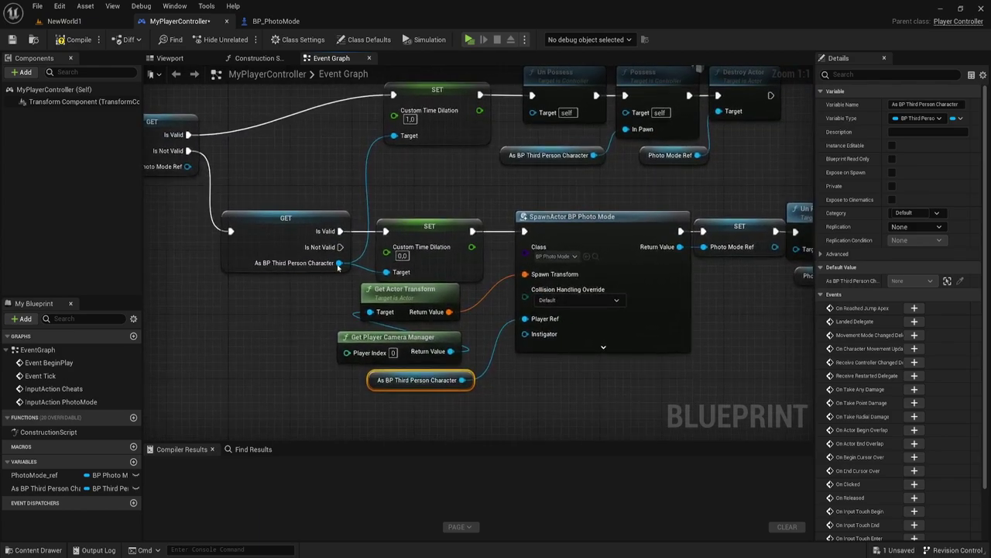
pyautogui.moveTo(337, 267); pyautogui.dragTo(458, 267)
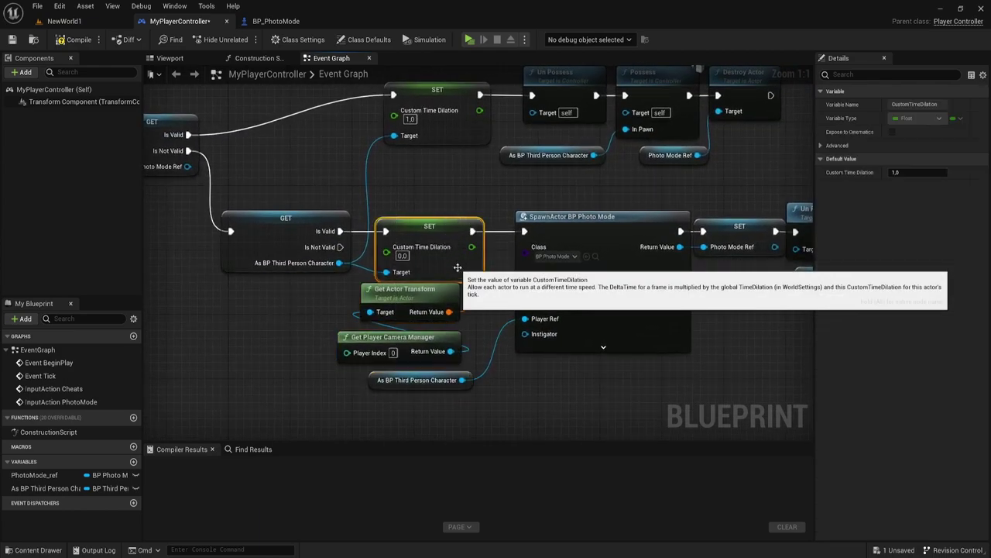
pyautogui.moveTo(395, 180); pyautogui.dragTo(451, 262)
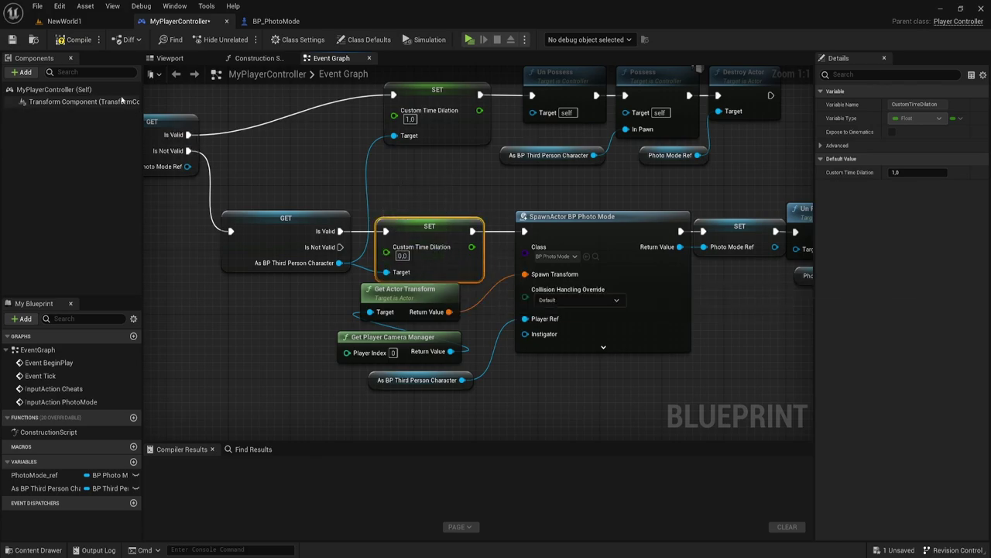
pyautogui.click(77, 39)
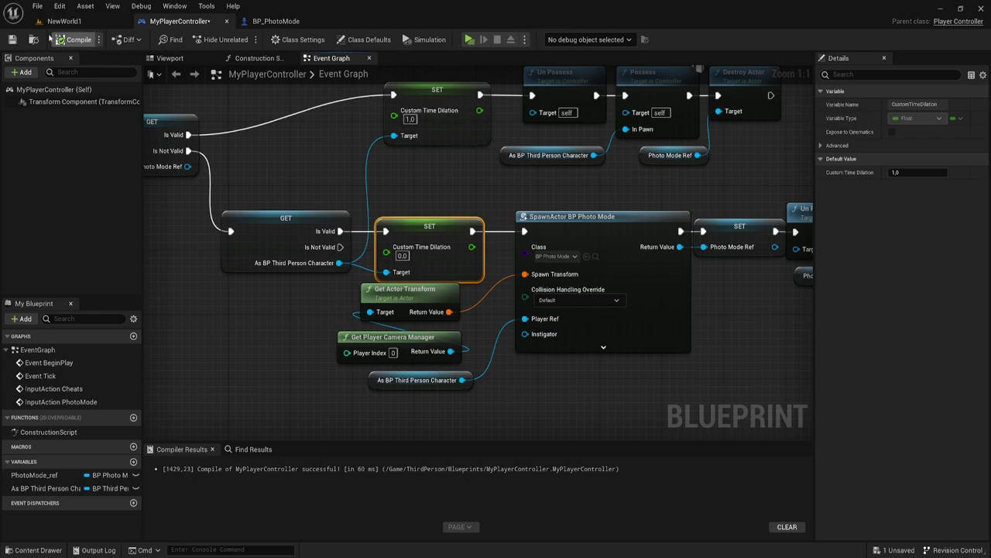
pyautogui.click(12, 40)
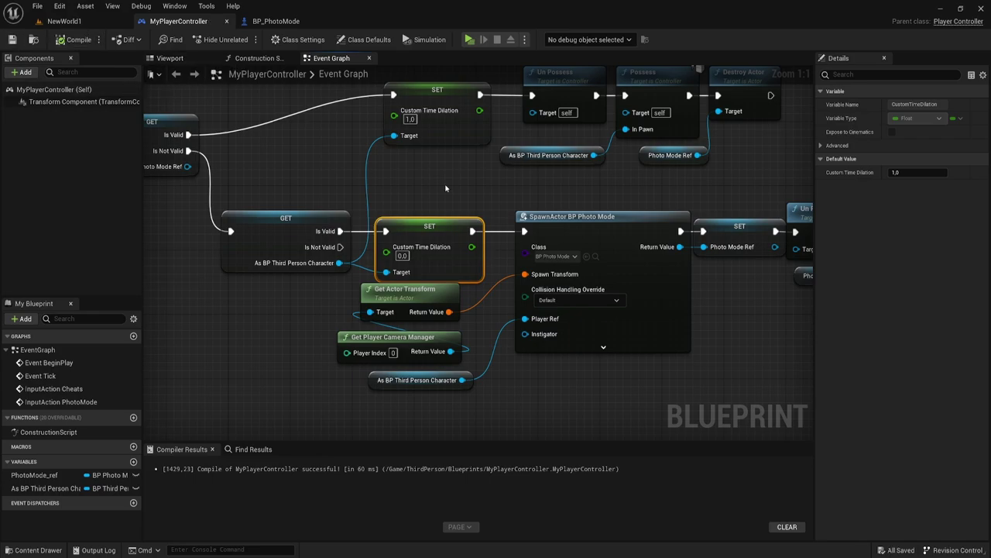
# Add a Player Ref getter to BP_PhotoMode's graph, positioned just below Event Tick.
pyautogui.click(273, 21)
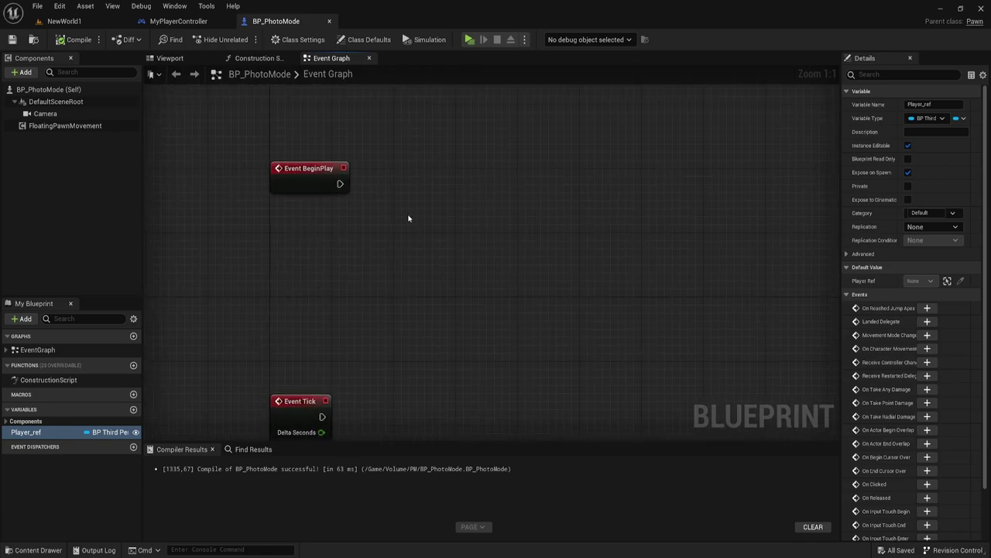
pyautogui.moveTo(26, 432)
pyautogui.keyDown('ctrl'); pyautogui.mouseDown()
pyautogui.moveTo(279, 223)
pyautogui.moveTo(383, 247)
pyautogui.mouseUp(); pyautogui.keyUp('ctrl')
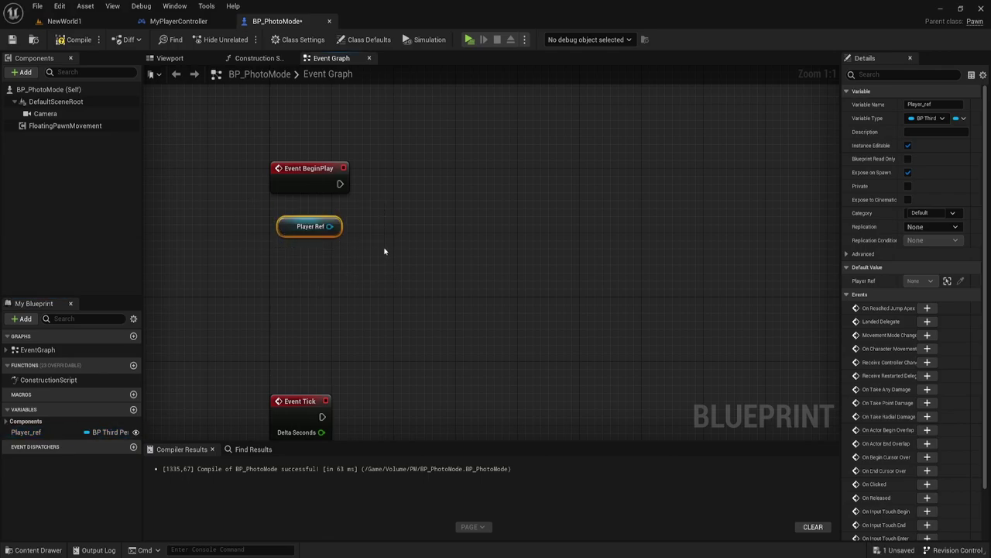
pyautogui.moveTo(394, 239)
pyautogui.mouseDown(button='right')
pyautogui.moveTo(403, 251)
pyautogui.moveTo(413, 195)
pyautogui.mouseUp(button='right')
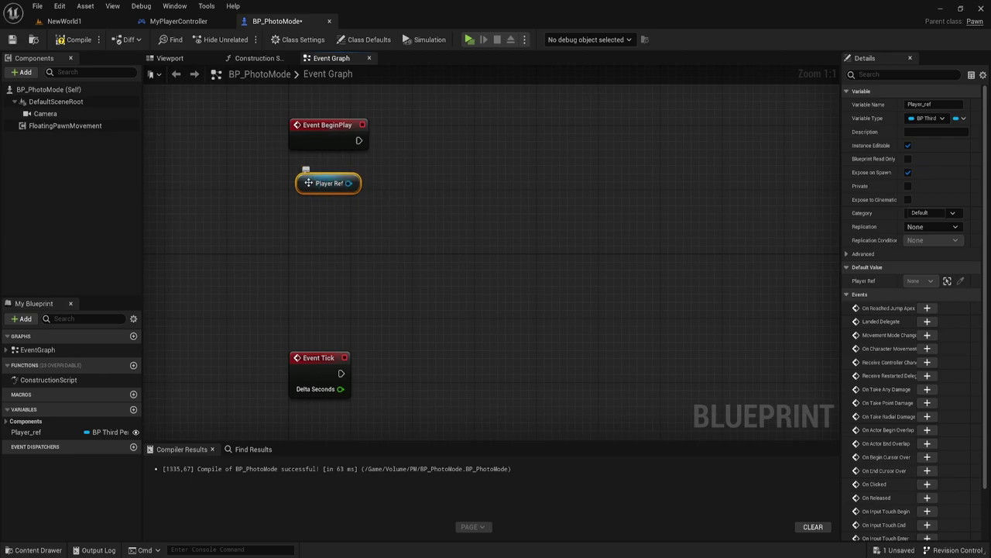
pyautogui.moveTo(333, 184); pyautogui.dragTo(433, 353)
pyautogui.moveTo(318, 350); pyautogui.dragTo(318, 253)
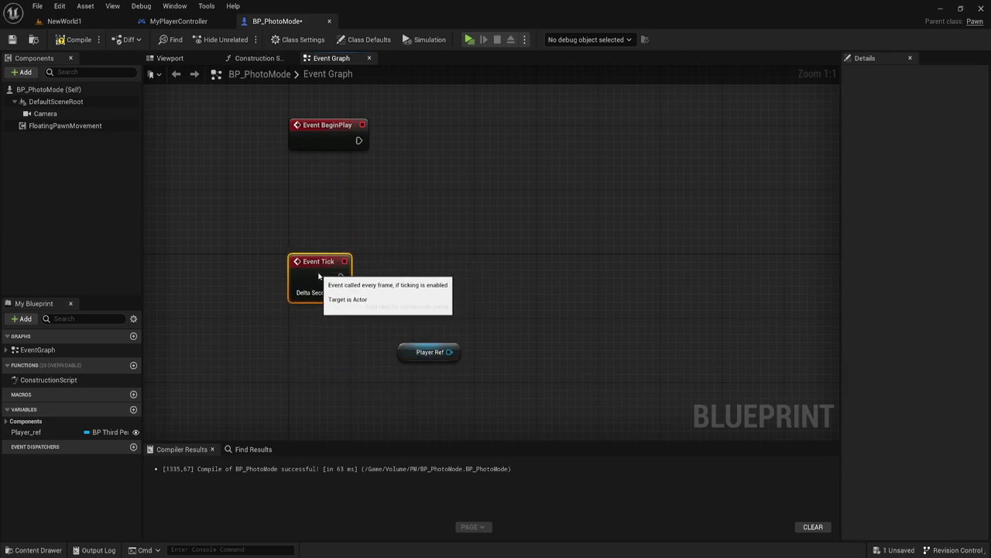
pyautogui.moveTo(412, 331); pyautogui.dragTo(434, 306, button='right')
pyautogui.moveTo(422, 329)
pyautogui.mouseDown()
pyautogui.moveTo(322, 328)
pyautogui.moveTo(404, 350)
pyautogui.mouseUp()
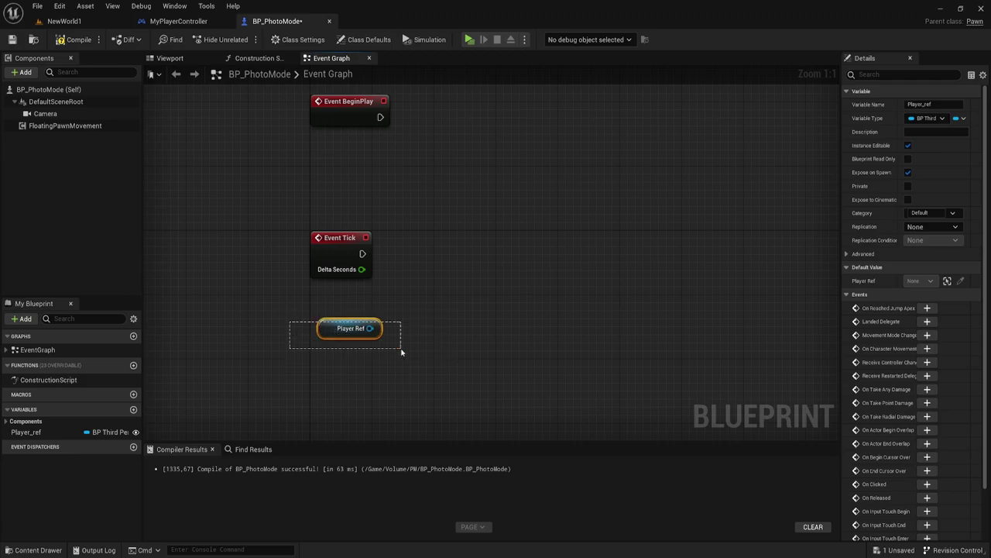
# Review the GET, SET and SpawnActor BP Photo Mode nodes in MyPlayerController, then reframe Player Ref.
pyautogui.click(182, 21)
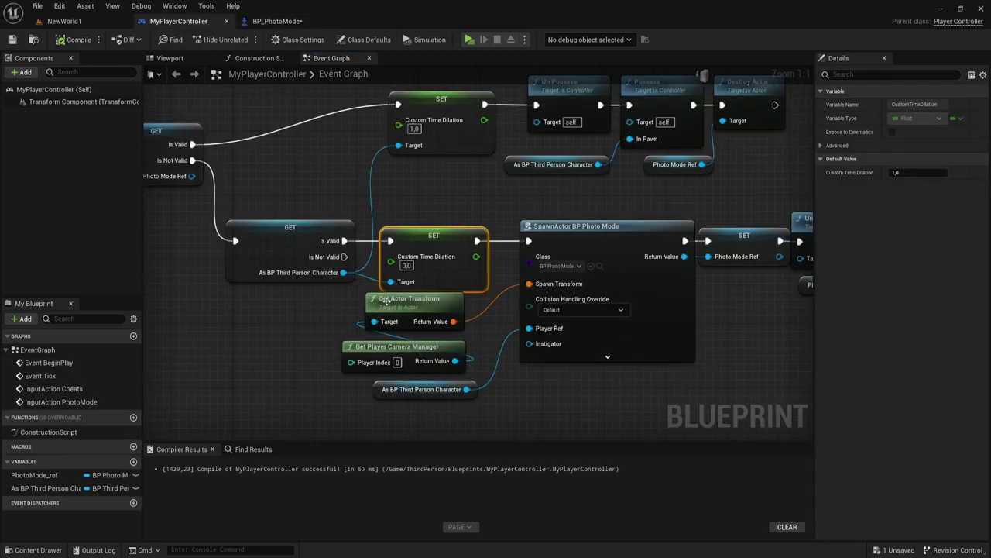
pyautogui.moveTo(254, 295); pyautogui.dragTo(306, 194)
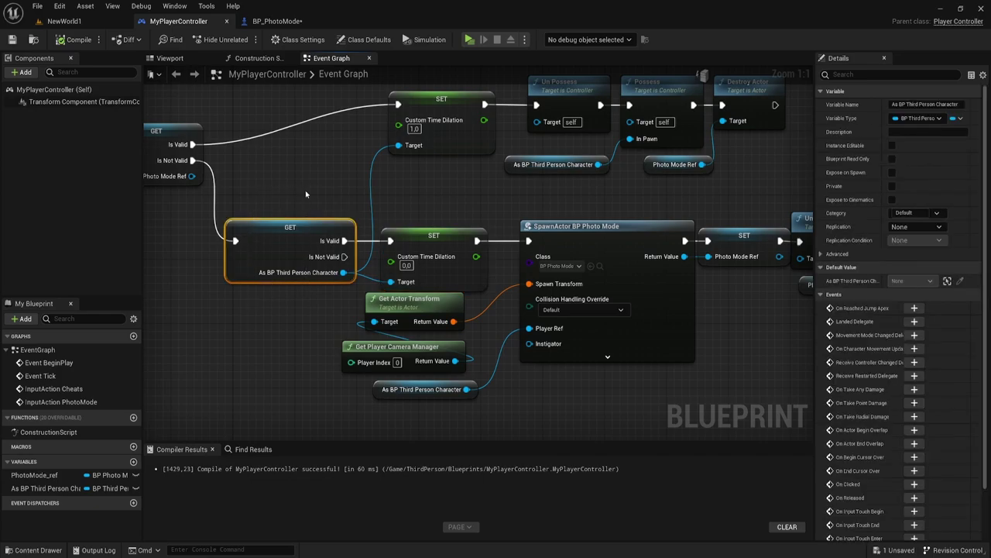
pyautogui.moveTo(313, 171); pyautogui.dragTo(331, 172, button='right')
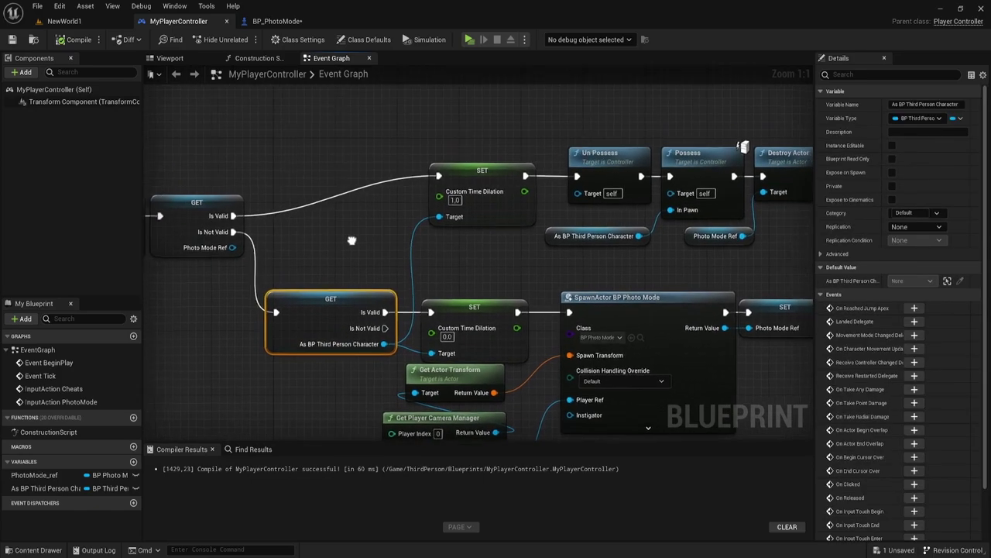
pyautogui.moveTo(413, 201); pyautogui.dragTo(643, 263)
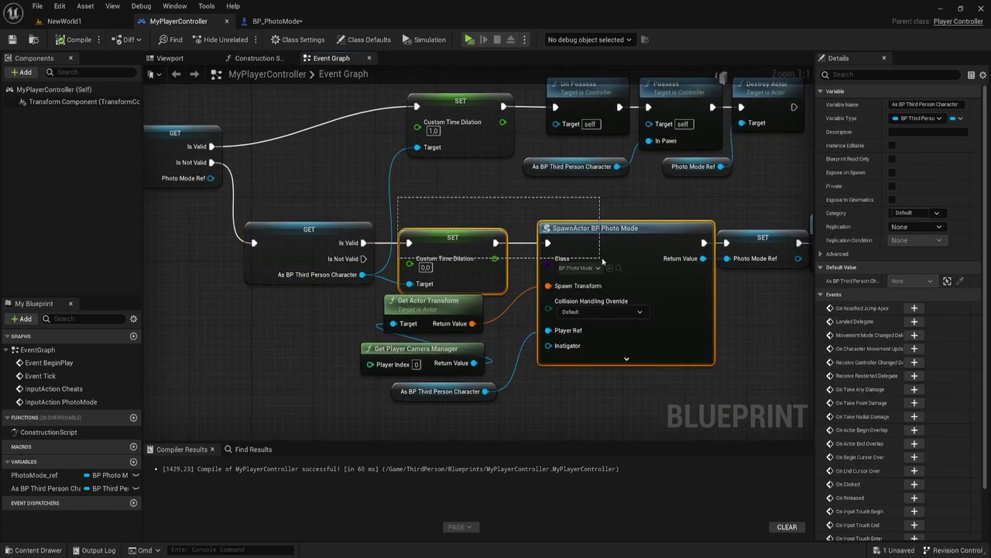
pyautogui.moveTo(284, 181); pyautogui.dragTo(331, 316)
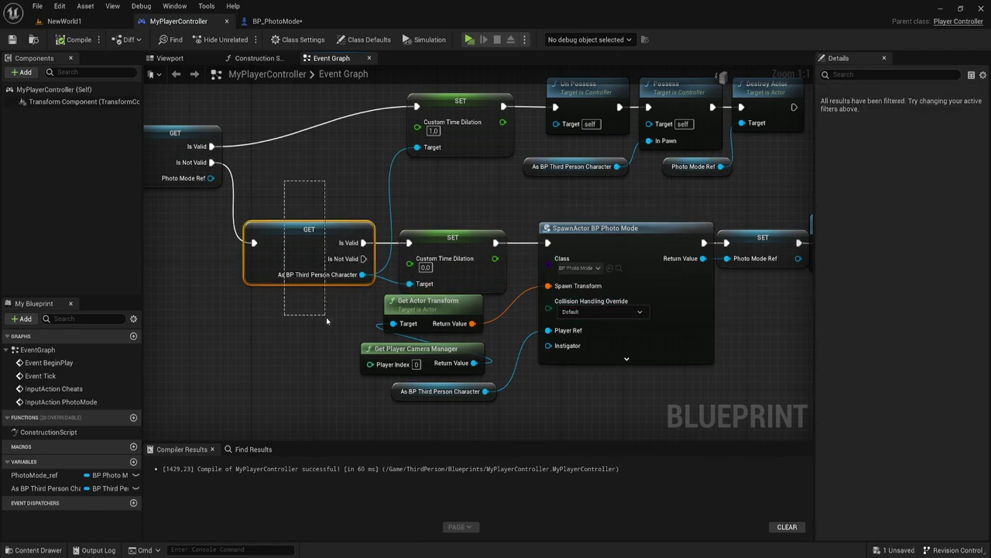
pyautogui.click(278, 20)
pyautogui.moveTo(466, 297); pyautogui.dragTo(455, 258, button='right')
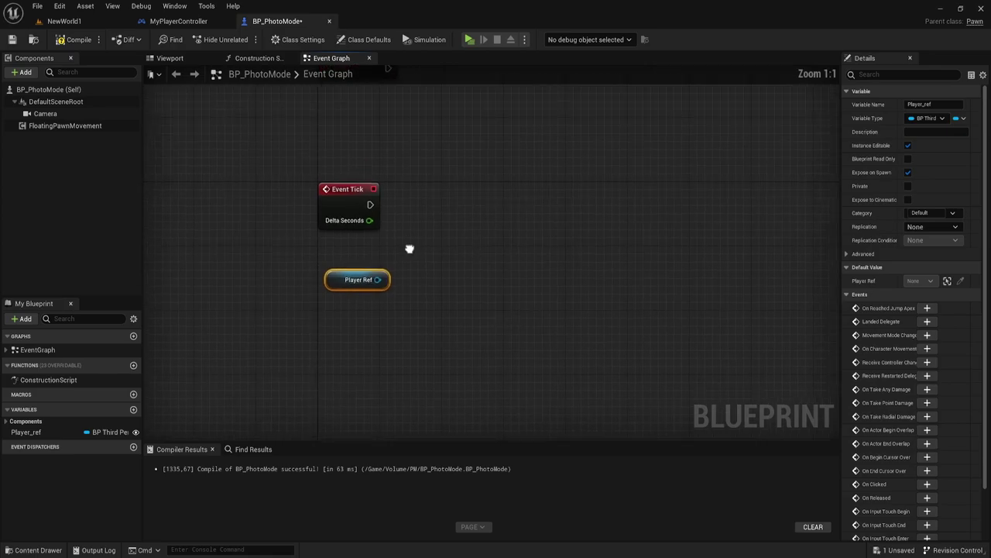
pyautogui.moveTo(263, 271); pyautogui.dragTo(364, 316)
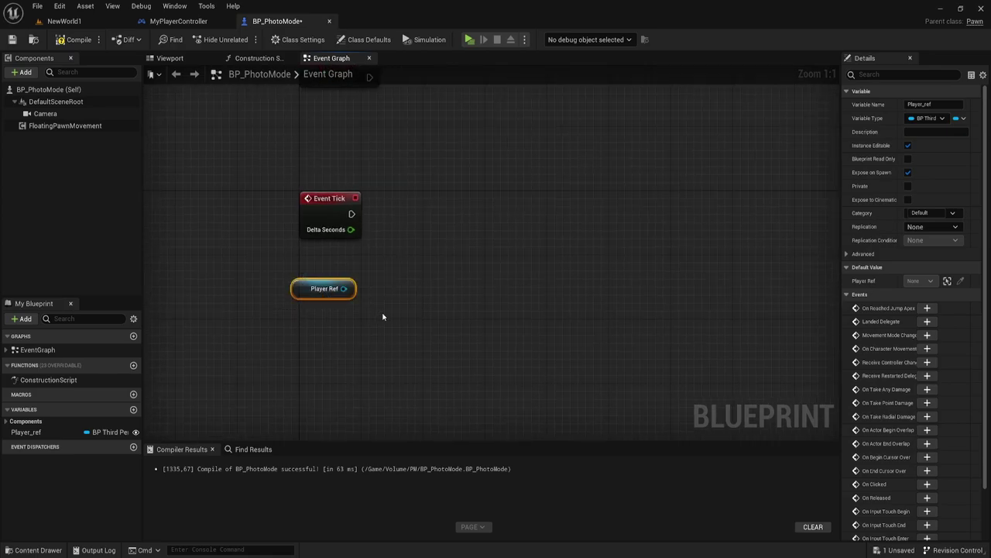
pyautogui.moveTo(385, 290); pyautogui.dragTo(339, 298, button='right')
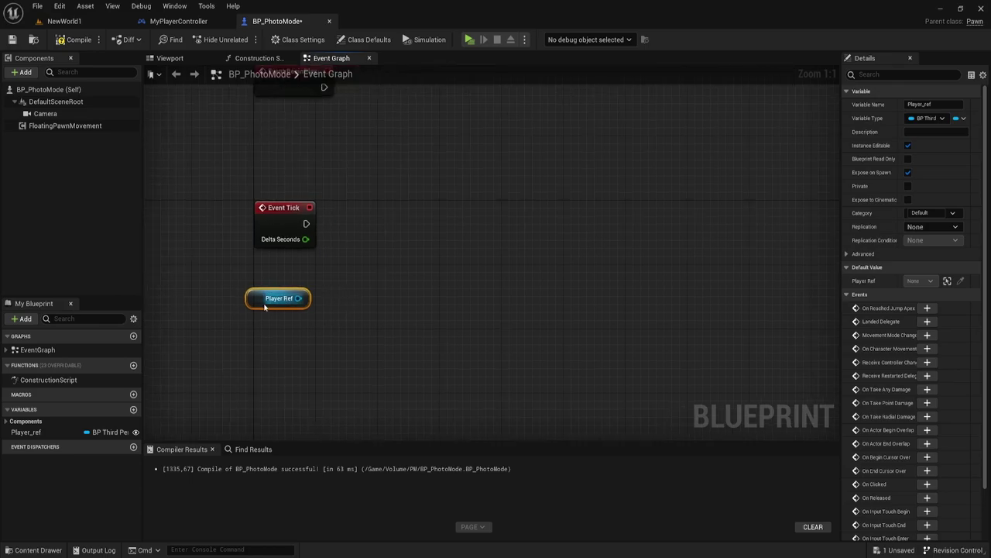
pyautogui.moveTo(259, 300); pyautogui.dragTo(250, 298, button='right')
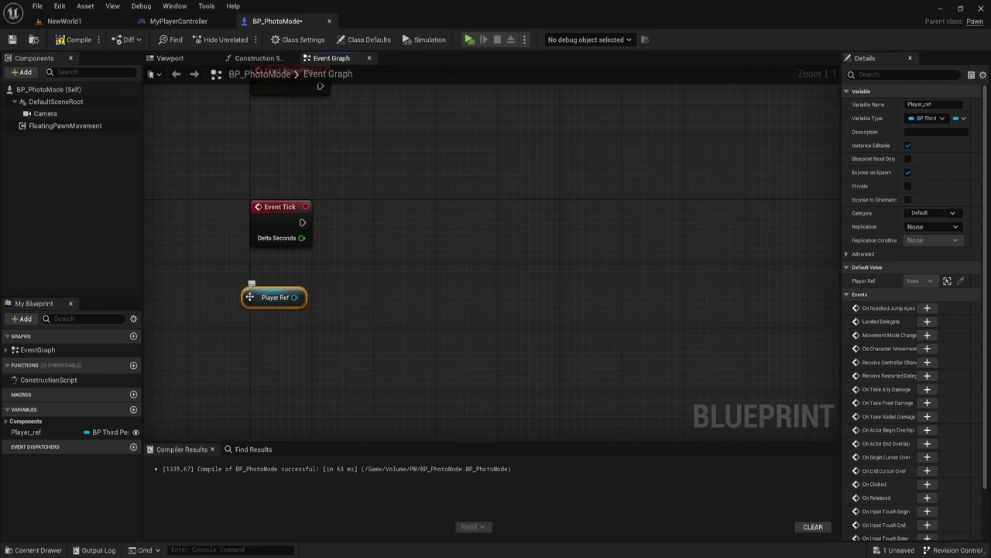
# Convert Player Ref into a validated Get beside Event Tick.
pyautogui.rightClick(255, 294)
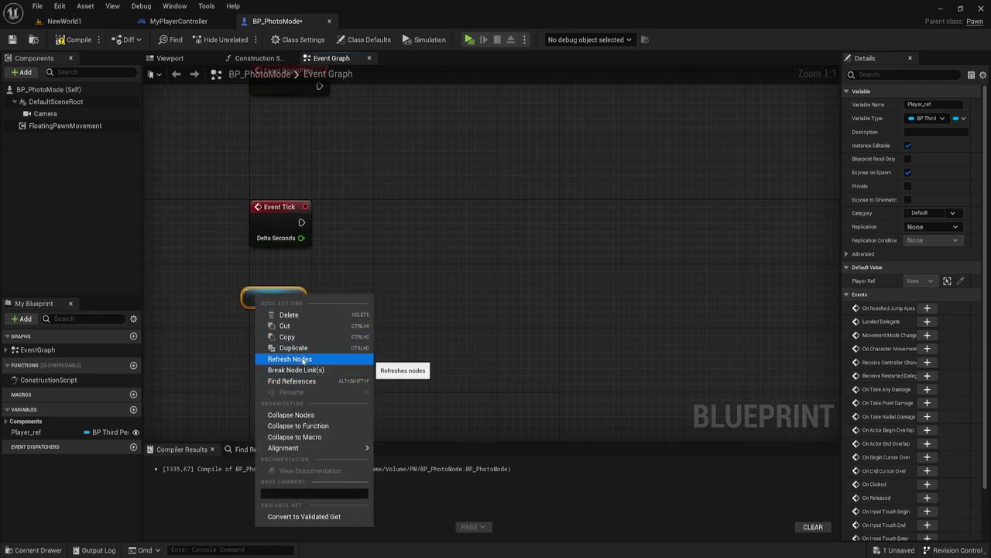
pyautogui.click(304, 517)
pyautogui.moveTo(262, 292)
pyautogui.mouseDown()
pyautogui.moveTo(346, 211)
pyautogui.moveTo(302, 222)
pyautogui.mouseUp()
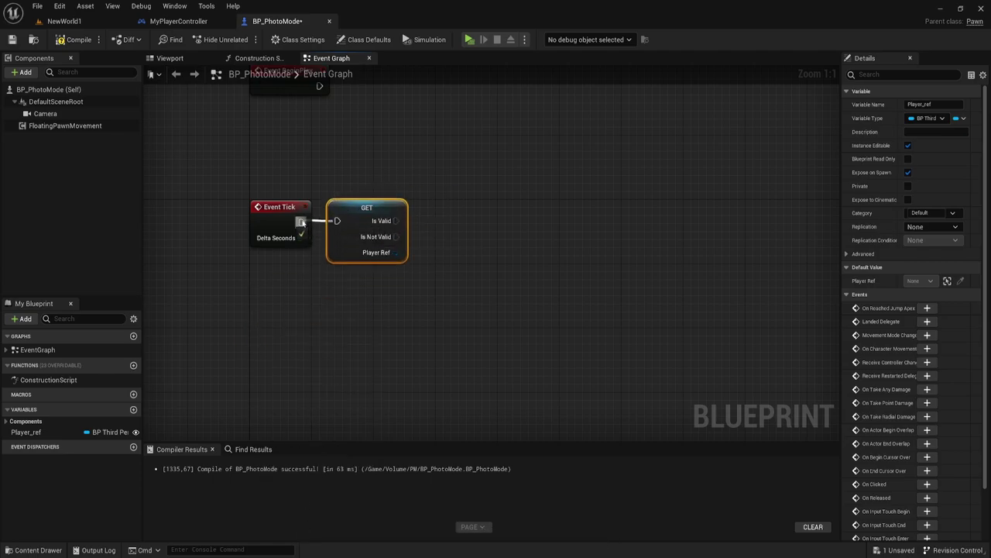
# Check the InputAction PhotoMode node in MyPlayerController for reference.
pyautogui.click(178, 21)
pyautogui.moveTo(303, 183); pyautogui.dragTo(504, 228, button='right')
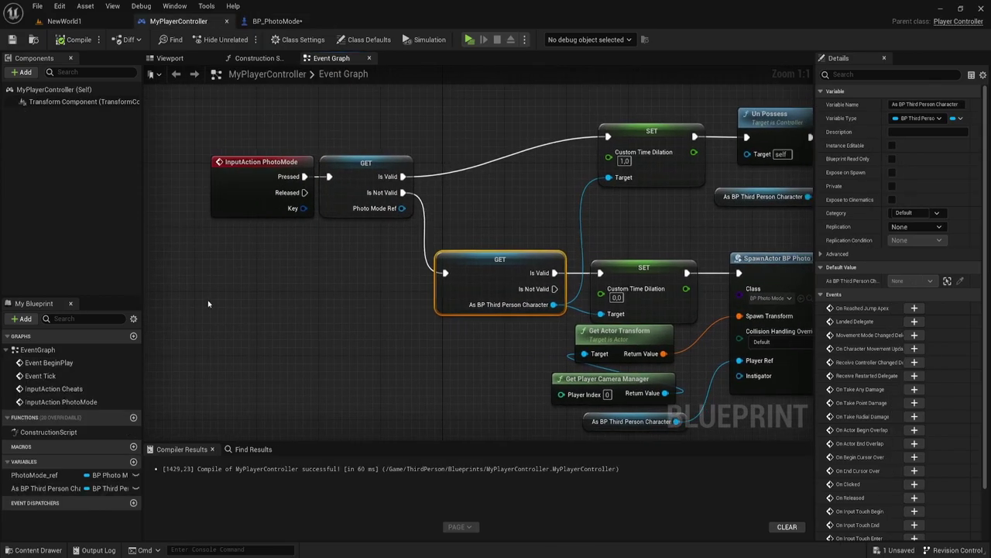
pyautogui.click(209, 304)
pyautogui.moveTo(214, 233); pyautogui.dragTo(261, 95)
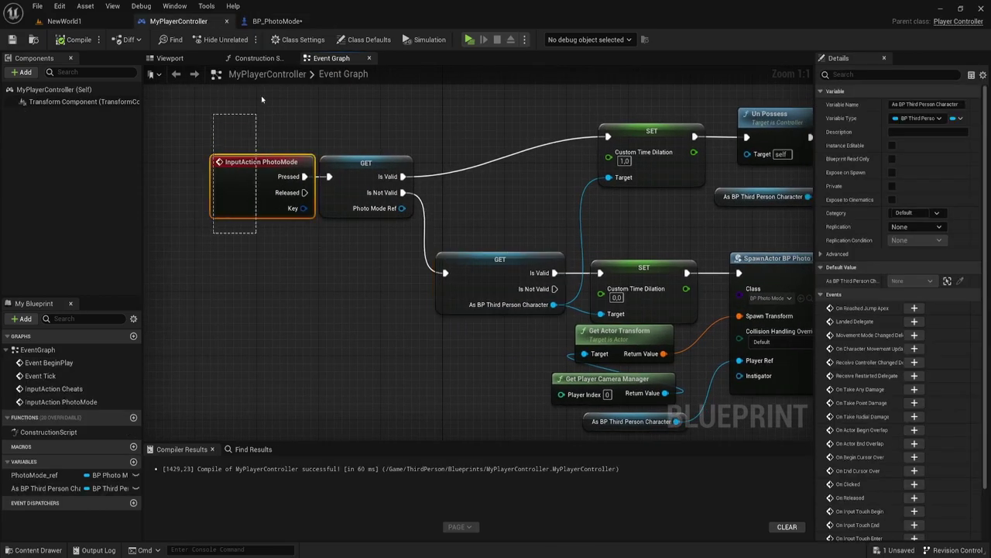
pyautogui.click(273, 21)
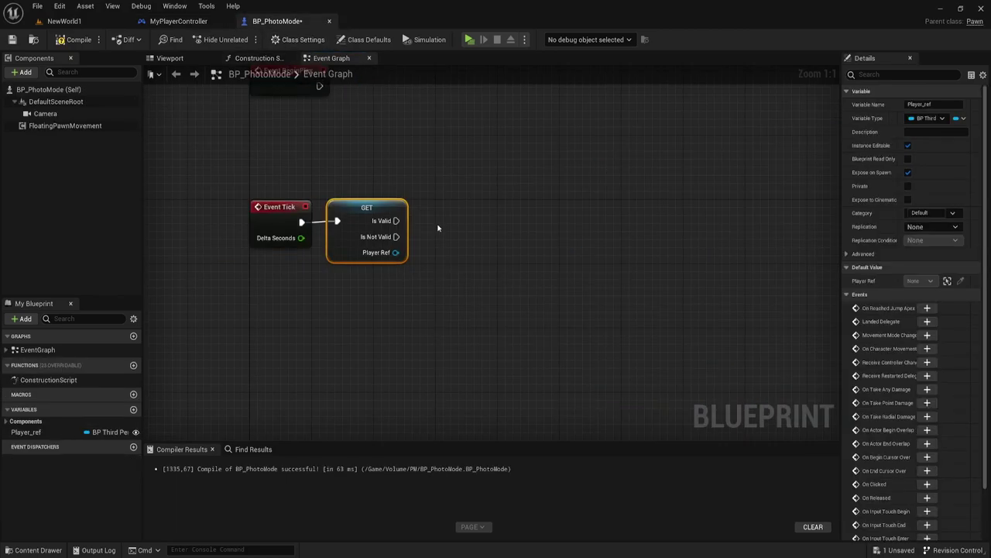
# Wire Event Tick's execution into the validated Player Ref GET and drag a wire from Player Ref.
pyautogui.moveTo(437, 227); pyautogui.dragTo(432, 199, button='right')
pyautogui.moveTo(350, 159); pyautogui.dragTo(386, 294)
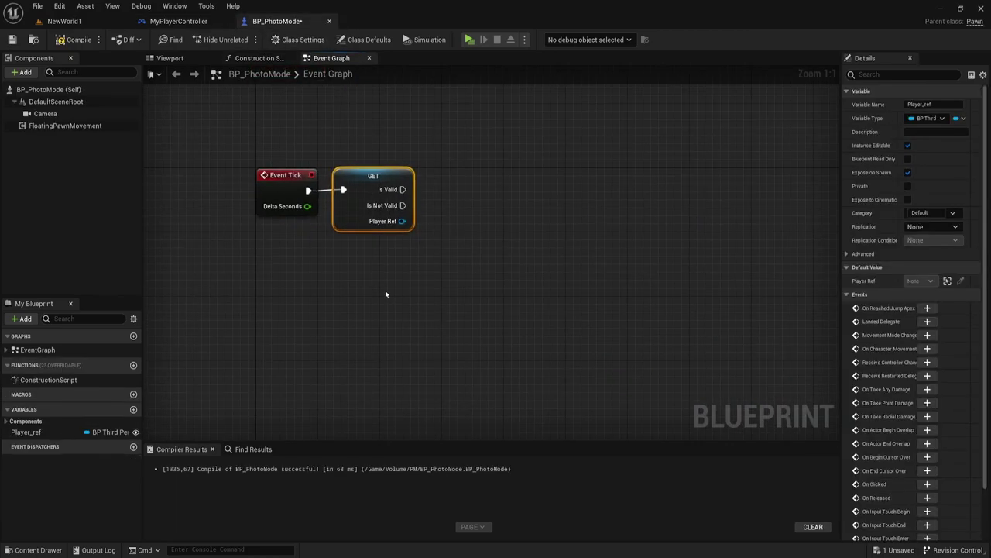
pyautogui.moveTo(385, 293)
pyautogui.mouseDown(button='right')
pyautogui.moveTo(406, 190)
pyautogui.moveTo(385, 193)
pyautogui.mouseUp(button='right')
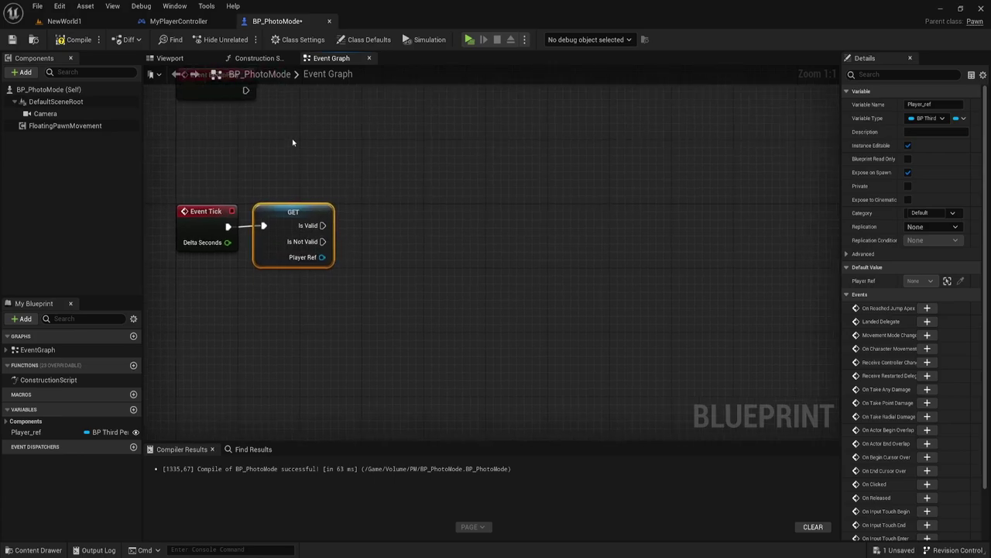
pyautogui.moveTo(292, 143); pyautogui.dragTo(308, 313)
pyautogui.click(215, 225)
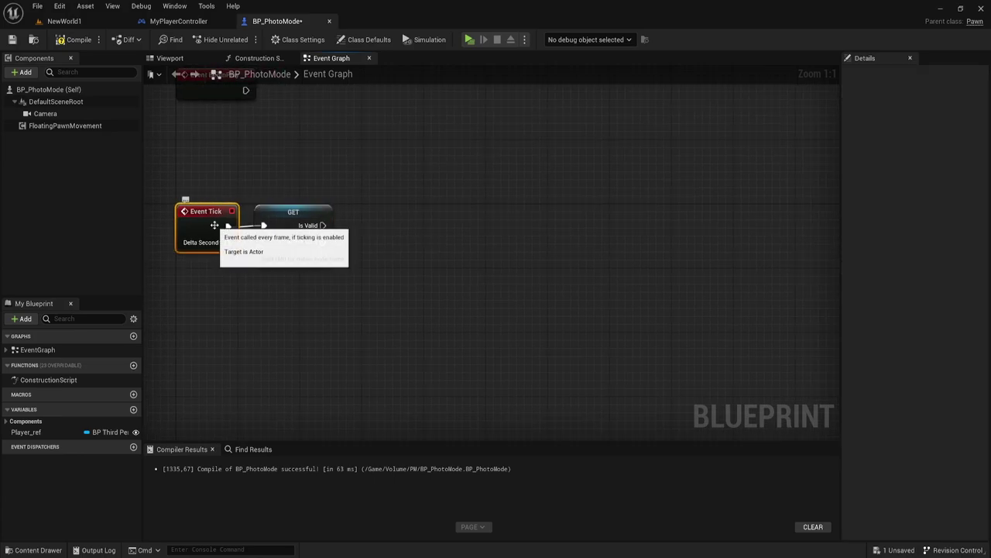
pyautogui.moveTo(376, 286); pyautogui.dragTo(378, 284, button='right')
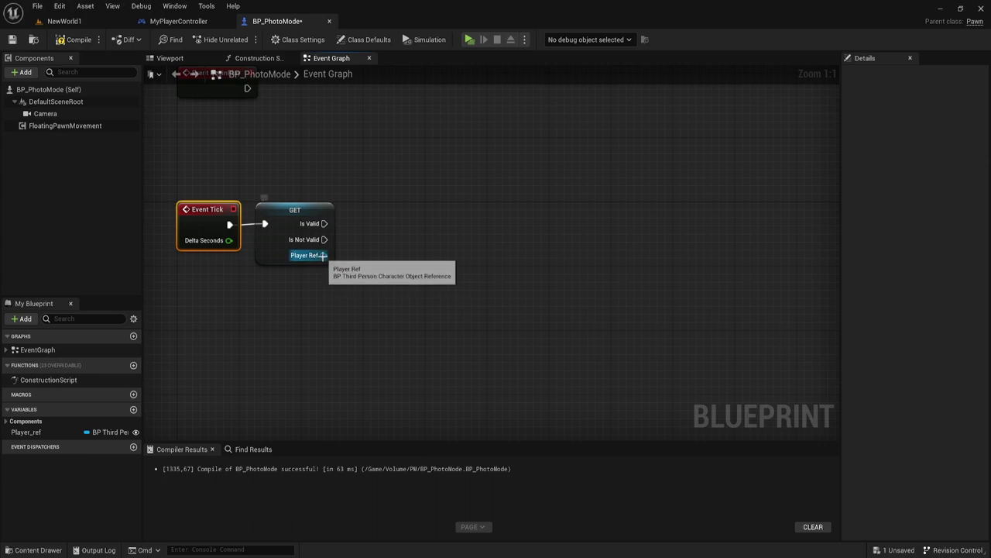
pyautogui.moveTo(323, 255); pyautogui.dragTo(360, 337)
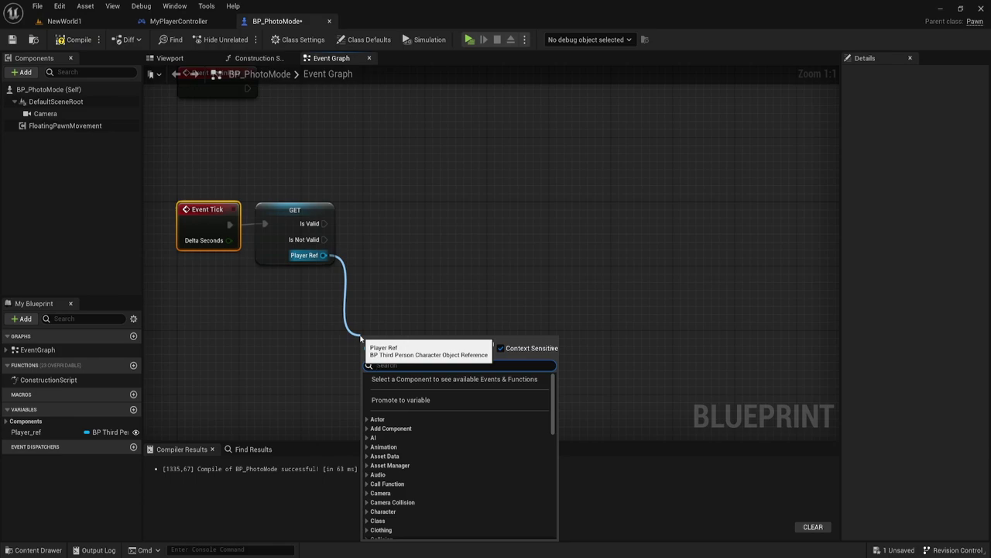
# Add a Get Actor Location from Player Ref and a second self-targeting one above it.
pyautogui.write('get act')
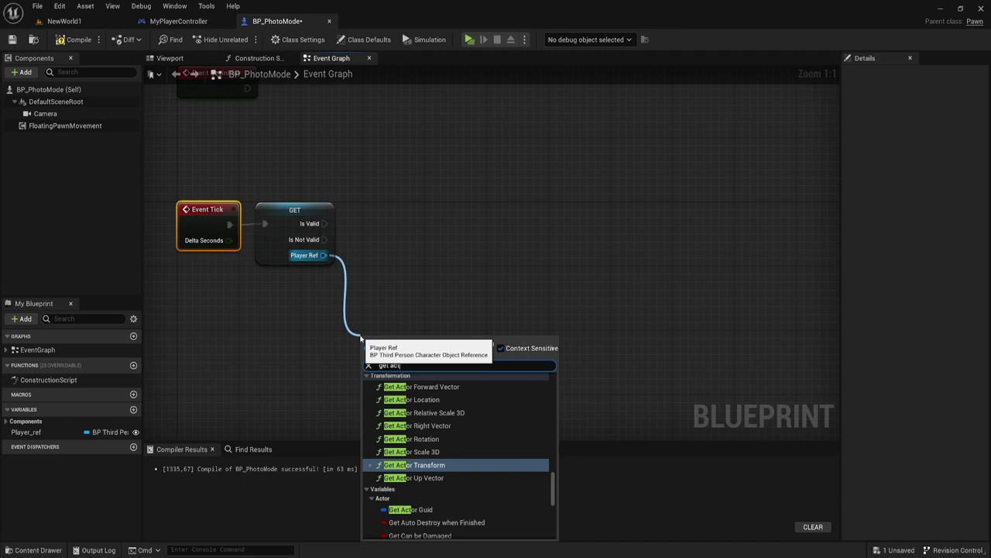
pyautogui.click(412, 399)
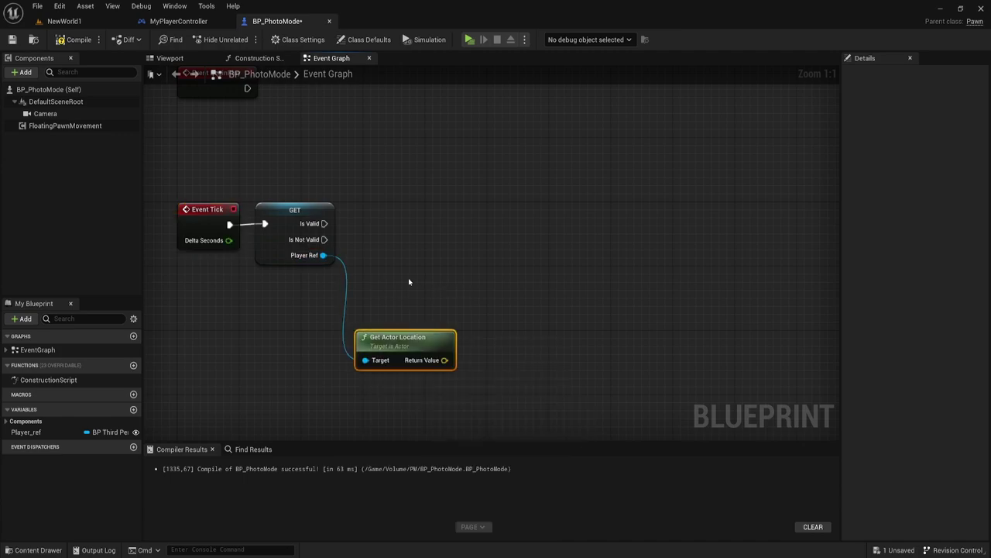
pyautogui.rightClick(394, 295)
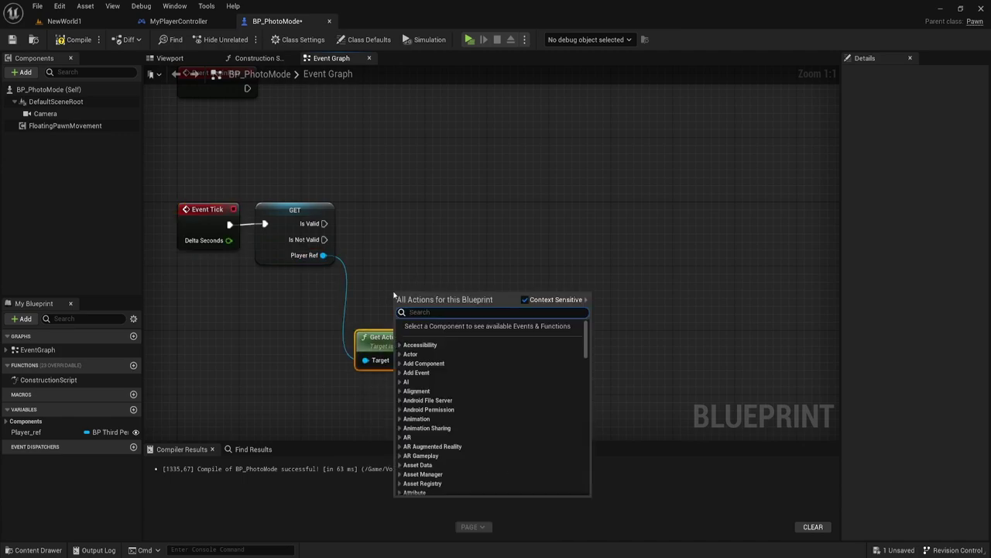
pyautogui.write('get act')
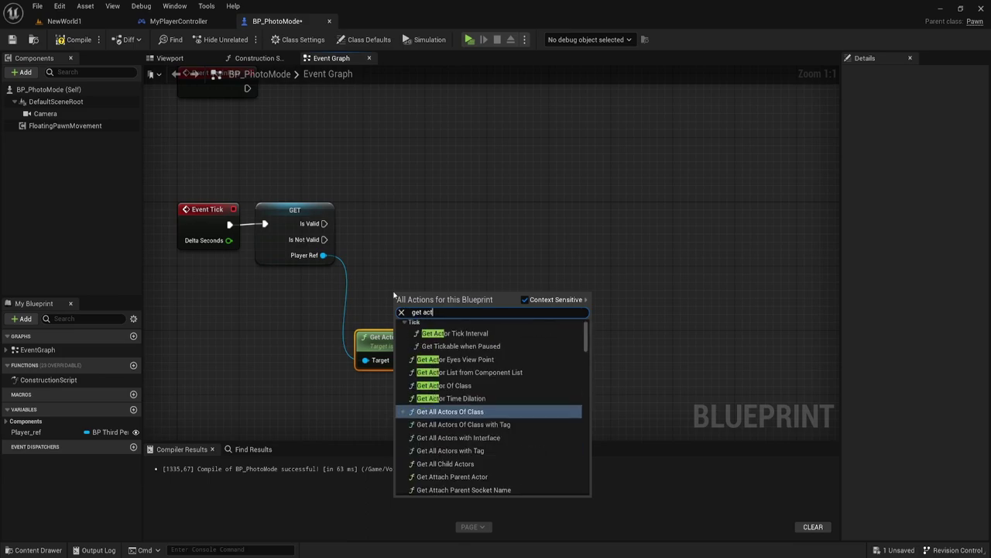
pyautogui.write('or lo')
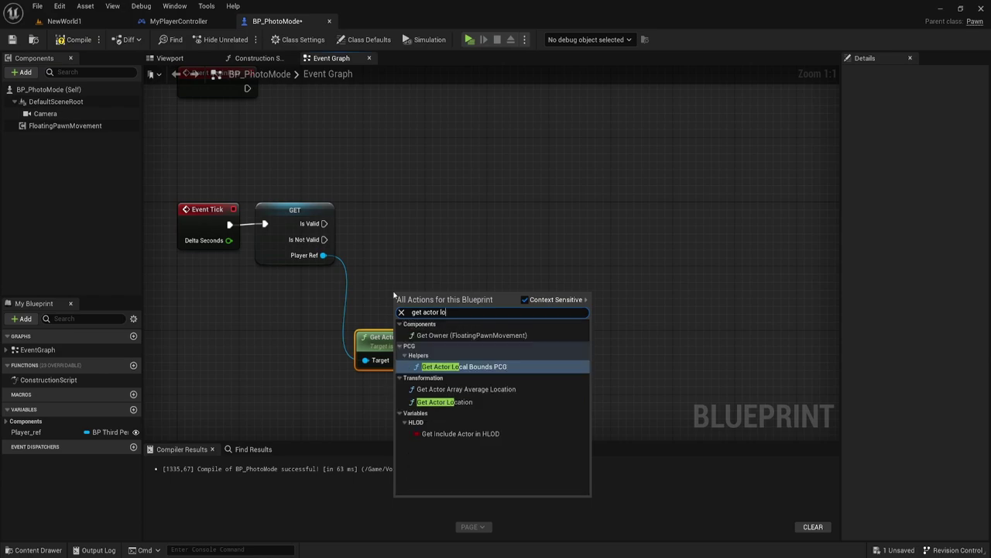
pyautogui.click(441, 401)
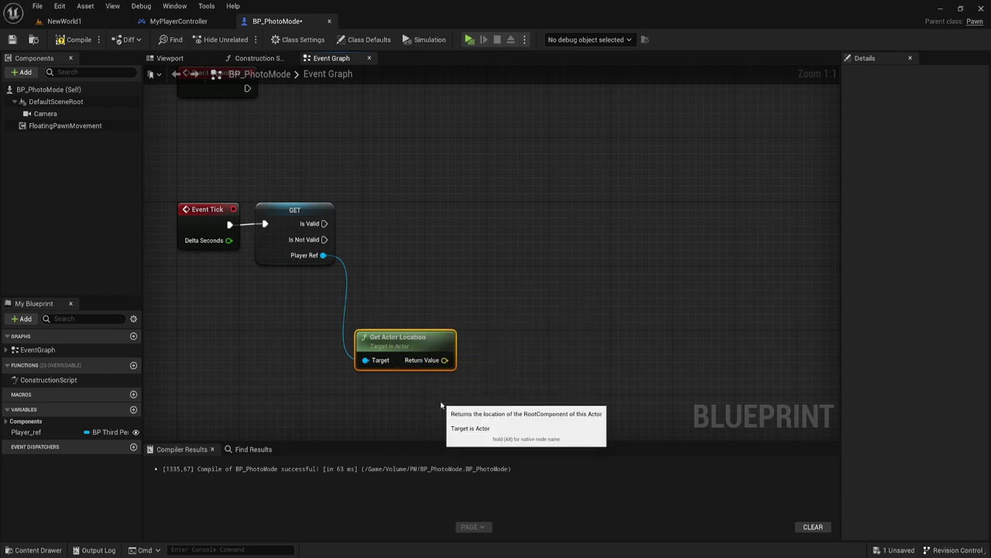
pyautogui.moveTo(402, 348); pyautogui.dragTo(404, 290)
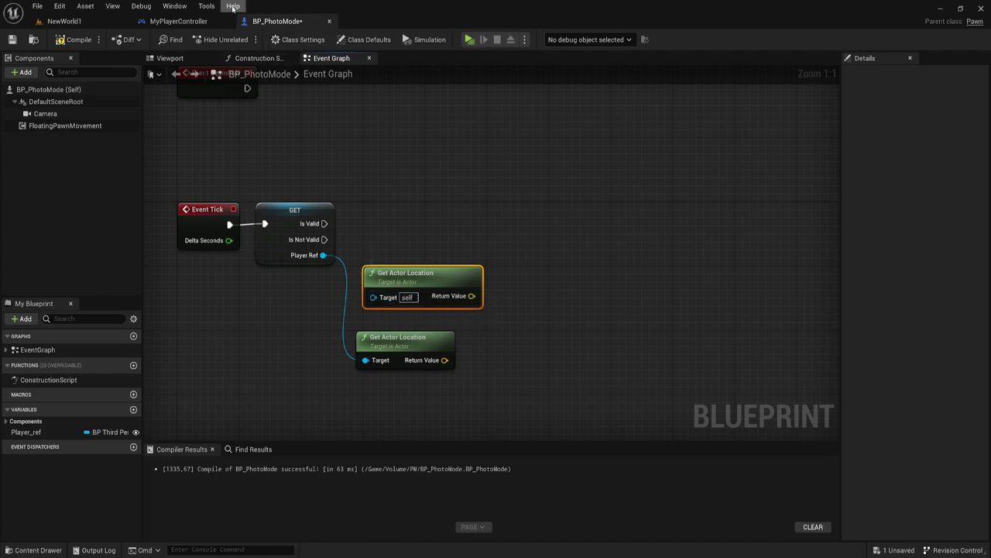
# Search 'find loo' from the upper Get Actor Location's Return Value.
pyautogui.moveTo(397, 277); pyautogui.dragTo(448, 326)
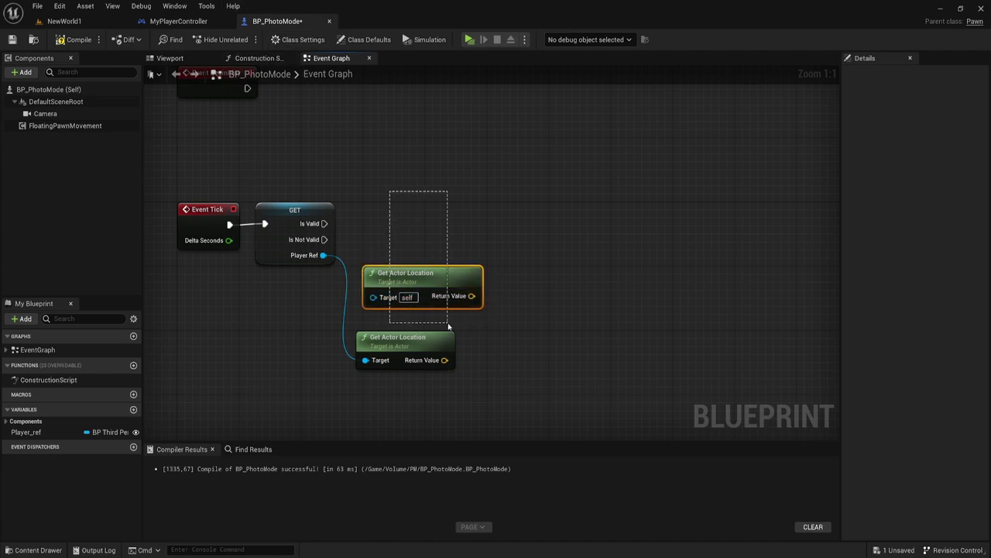
pyautogui.moveTo(378, 315); pyautogui.dragTo(436, 395)
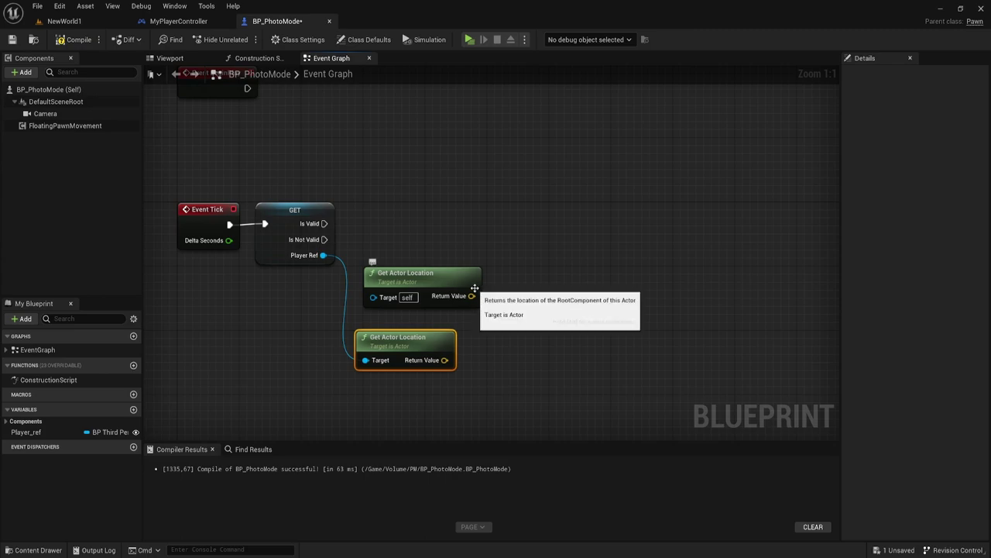
pyautogui.moveTo(472, 296); pyautogui.dragTo(525, 302)
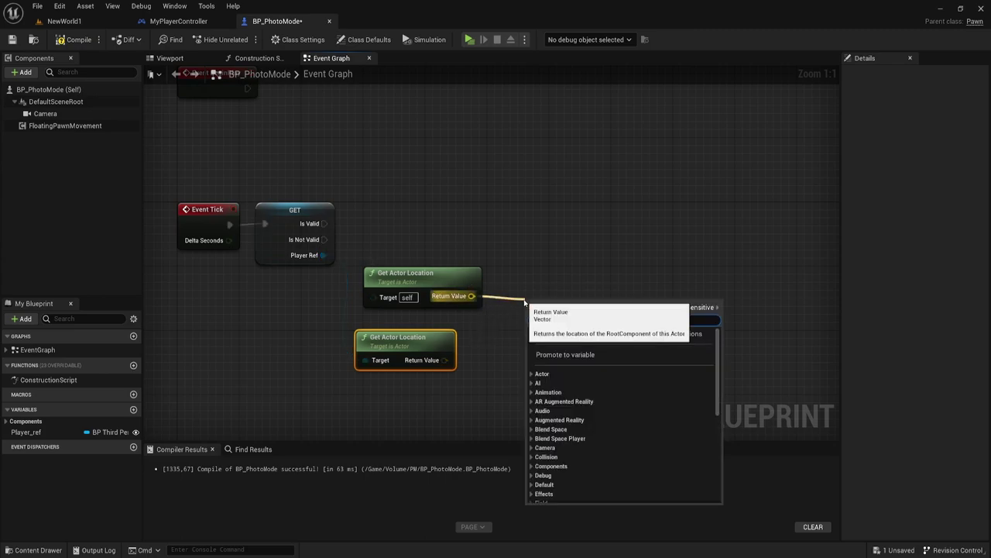
pyautogui.write('find')
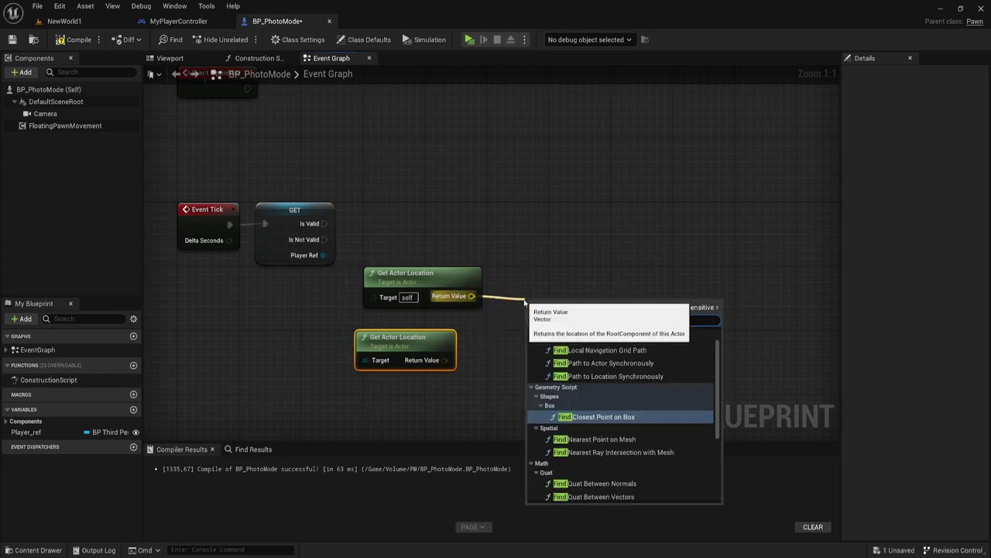
pyautogui.write(' loo')
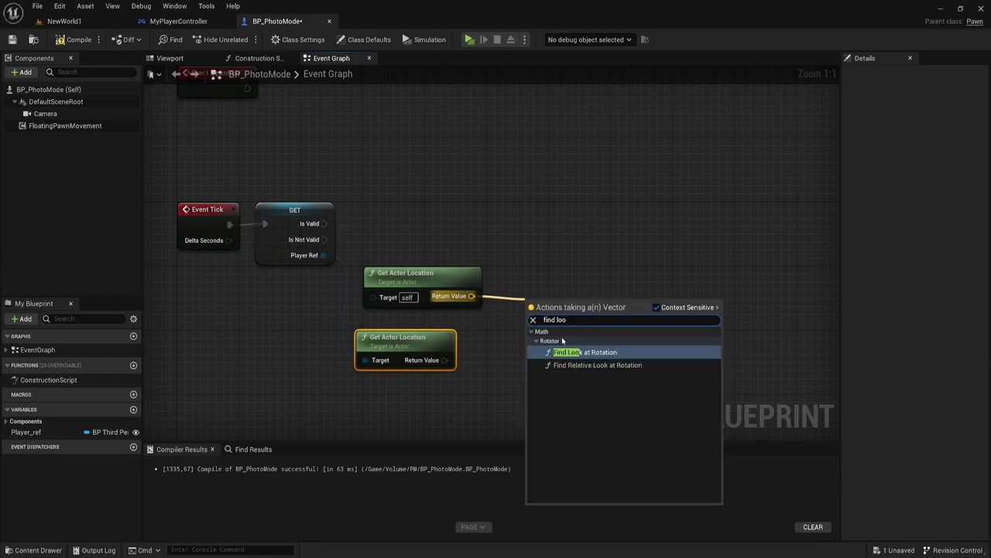
# Add Find Look at Rotation and feed Player Ref's actor location into its Target.
pyautogui.click(573, 352)
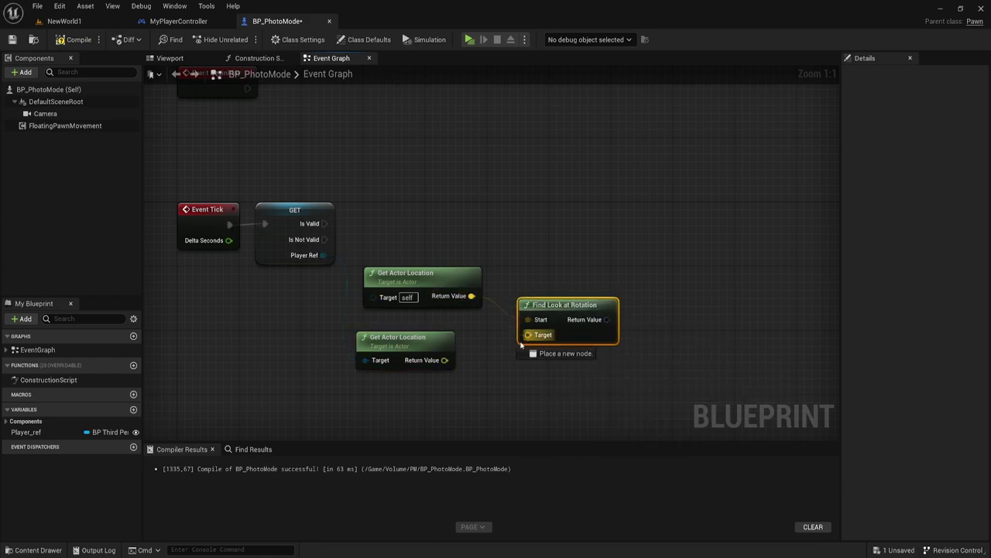
pyautogui.moveTo(528, 335); pyautogui.dragTo(445, 360)
pyautogui.moveTo(556, 307); pyautogui.dragTo(541, 309)
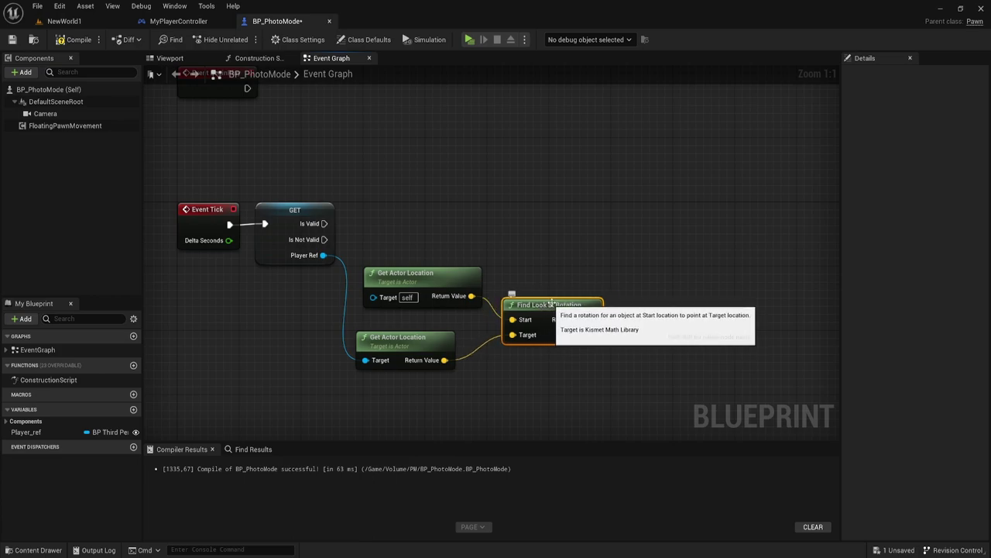
pyautogui.moveTo(590, 258); pyautogui.dragTo(586, 265, button='right')
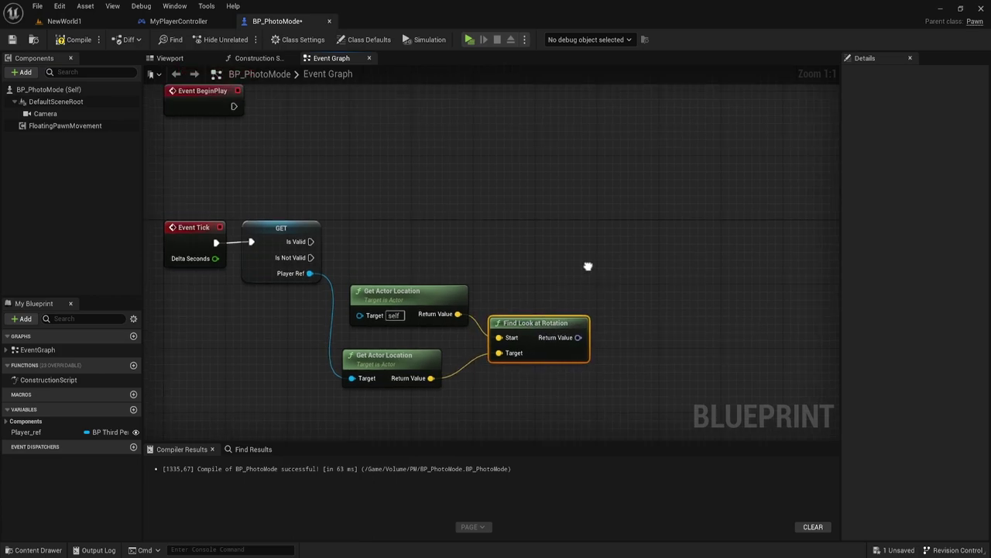
pyautogui.keyDown('ctrl'); pyautogui.click(385, 277); pyautogui.keyUp('ctrl')
pyautogui.moveTo(528, 309); pyautogui.dragTo(518, 307)
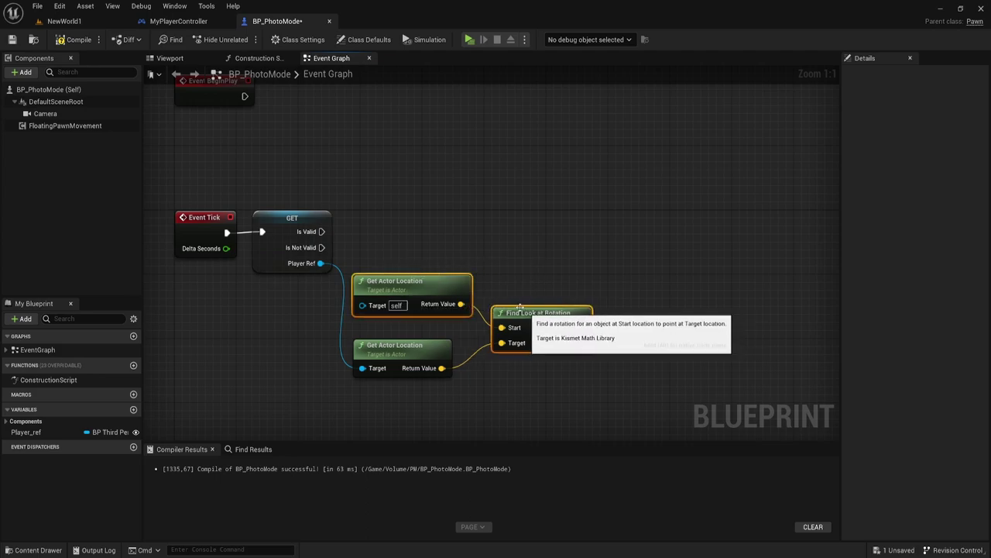
# Add a Get Controller node to the graph.
pyautogui.rightClick(500, 253)
pyautogui.write('get')
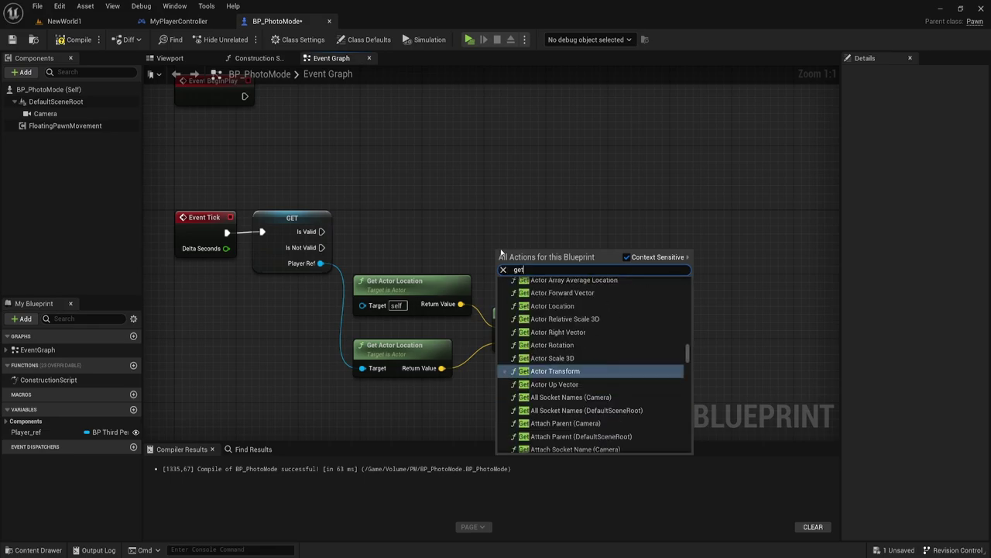
pyautogui.write(' co')
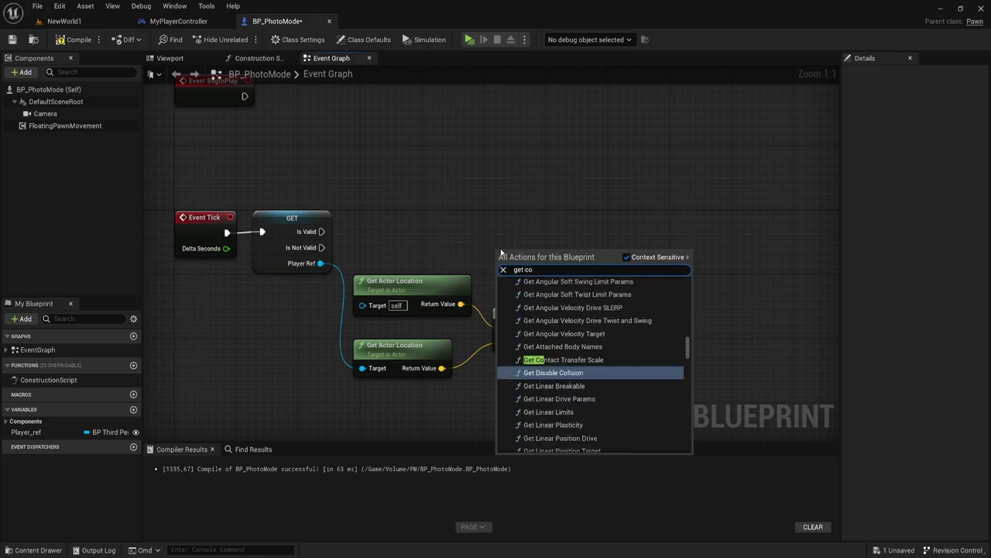
pyautogui.write('nr')
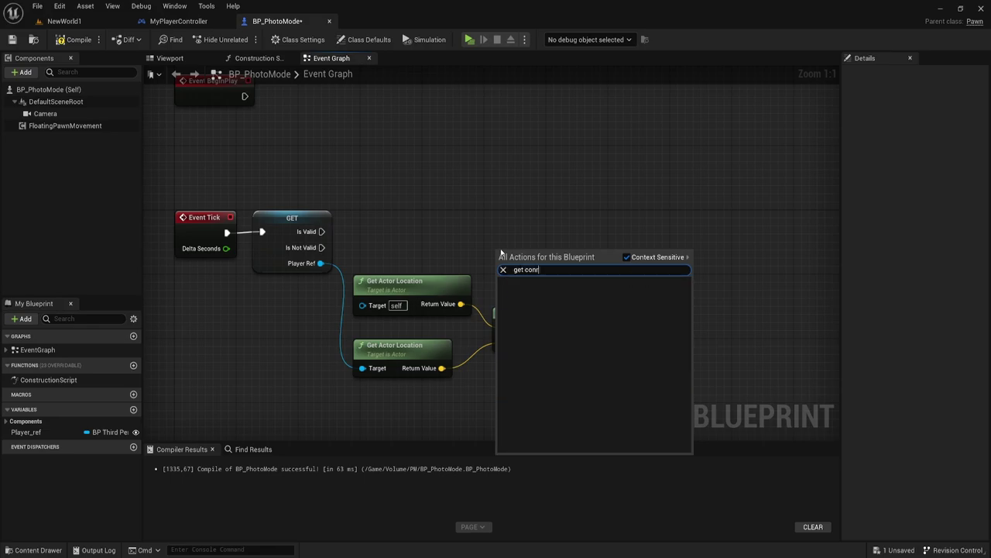
pyautogui.press('BackSpace')
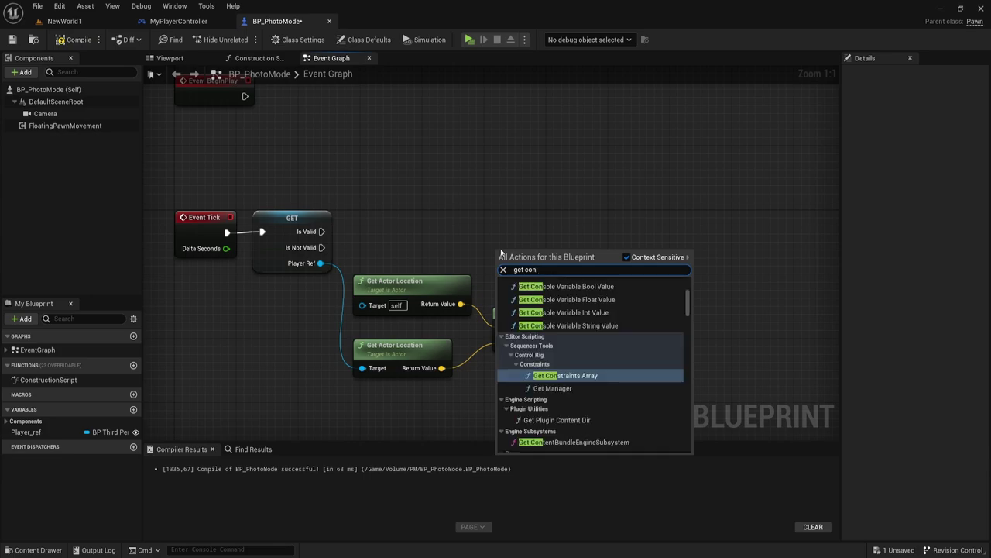
pyautogui.write('tr')
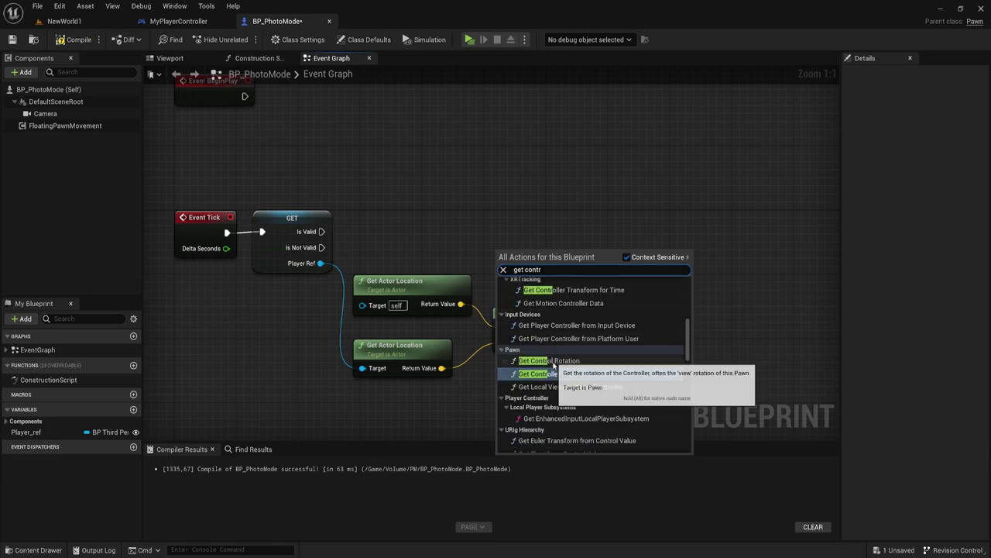
pyautogui.click(543, 373)
# Add Set Control Rotation on Get Controller, driven by Is Valid and the look-at rotation.
pyautogui.moveTo(599, 272); pyautogui.dragTo(633, 214)
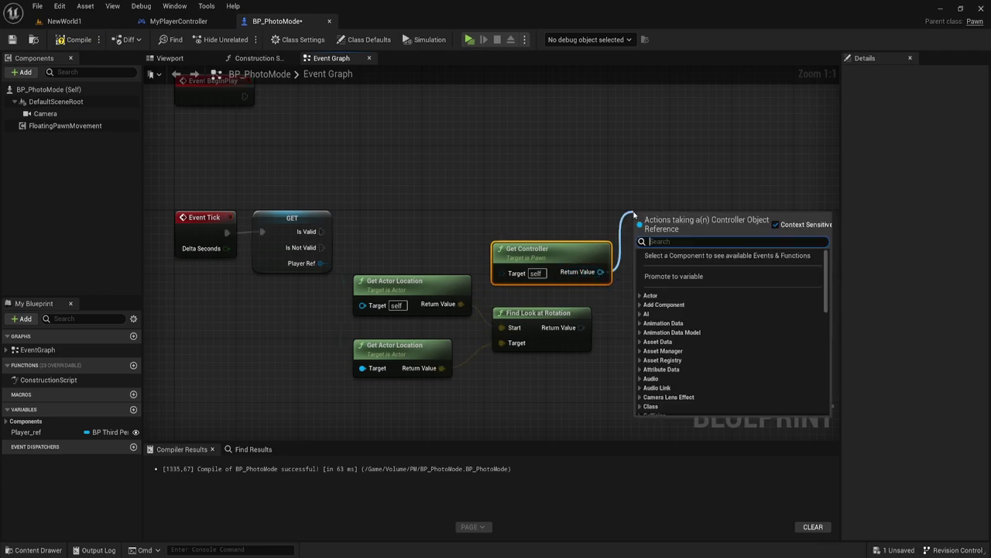
pyautogui.write('set')
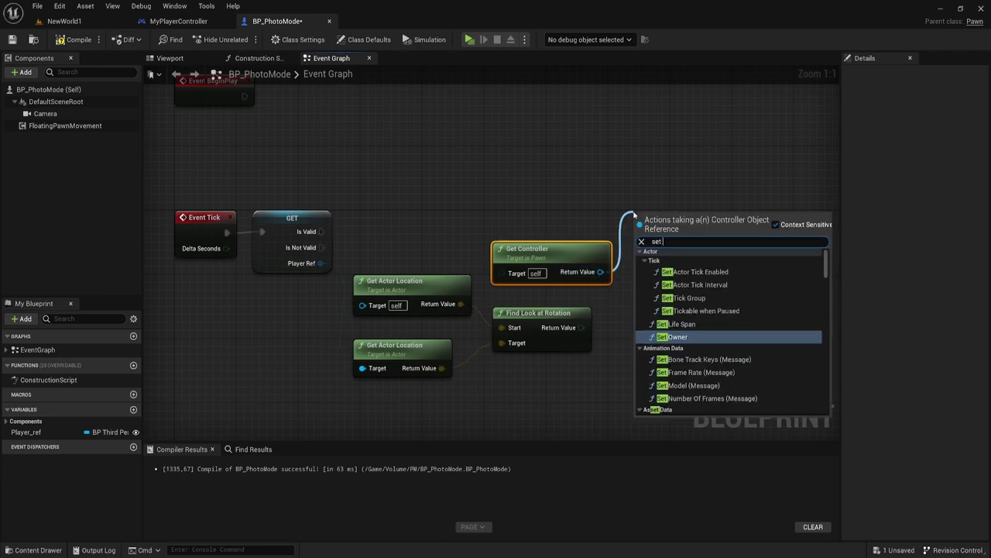
pyautogui.write(' co')
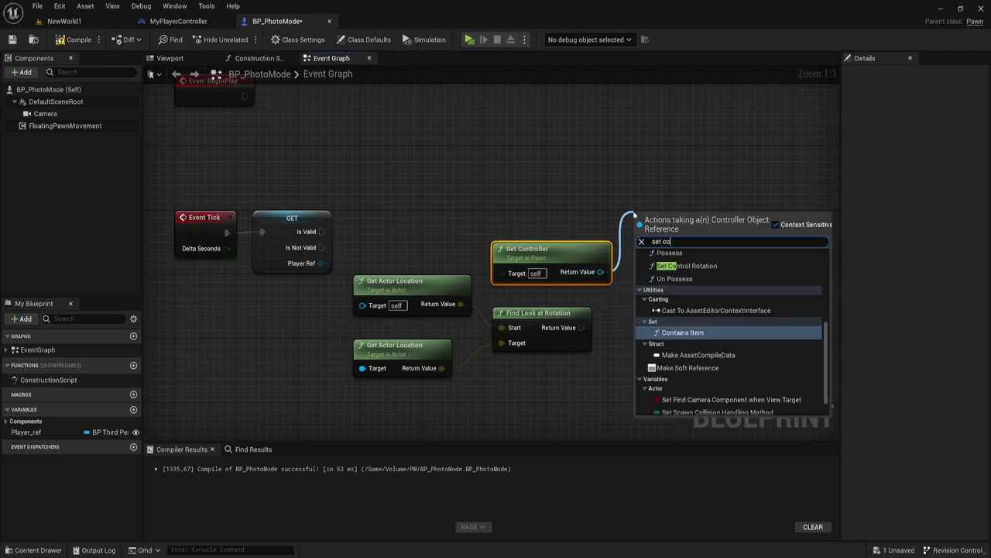
pyautogui.write('nto')
pyautogui.press('BackSpace')
pyautogui.press('BackSpace')
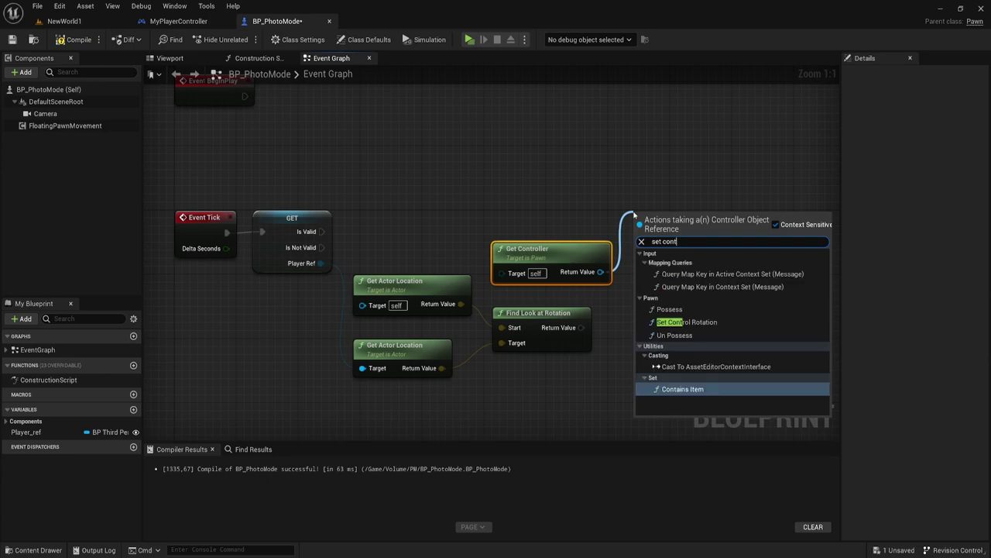
pyautogui.write('r')
pyautogui.press('Return')
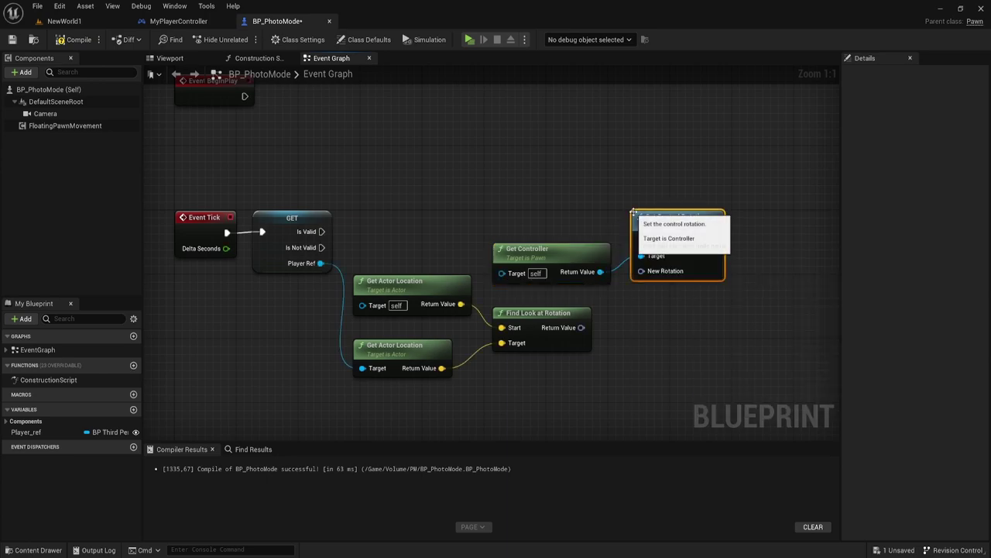
pyautogui.moveTo(640, 241); pyautogui.dragTo(324, 232)
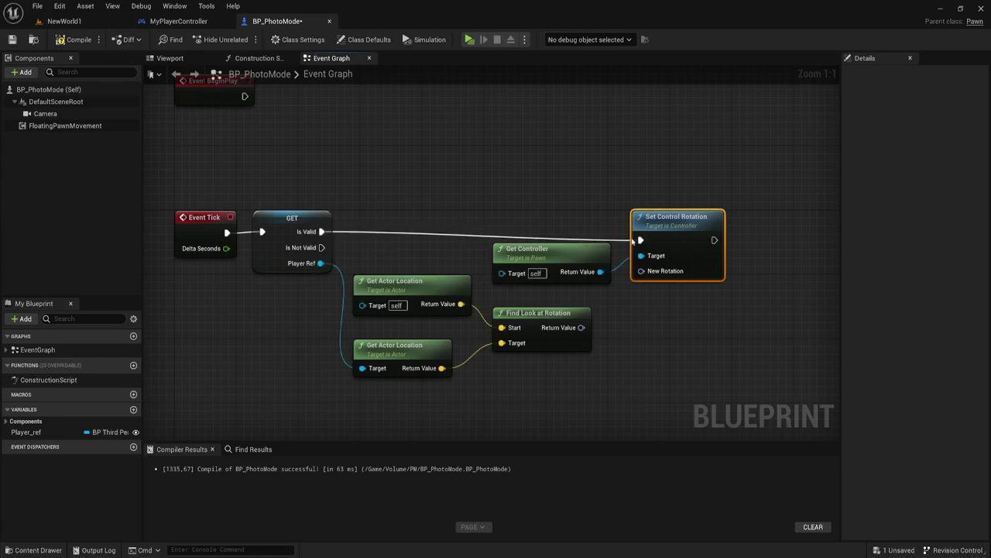
pyautogui.moveTo(641, 271); pyautogui.dragTo(581, 327)
pyautogui.moveTo(666, 247); pyautogui.dragTo(673, 239)
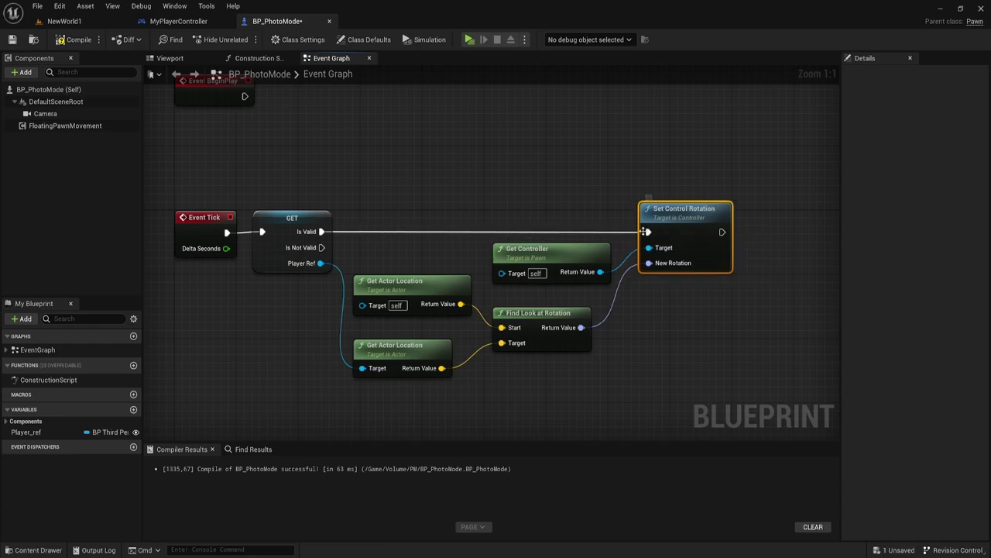
pyautogui.click(645, 297)
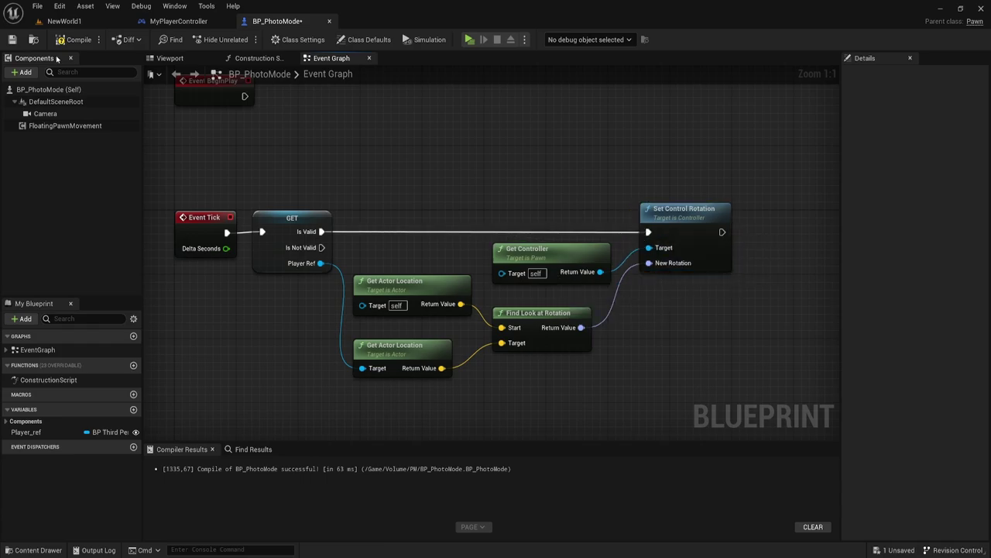
# Compile BP_PhotoMode, play-test NewWorld1 as a Standalone Game, then stop it with Esc.
pyautogui.click(74, 39)
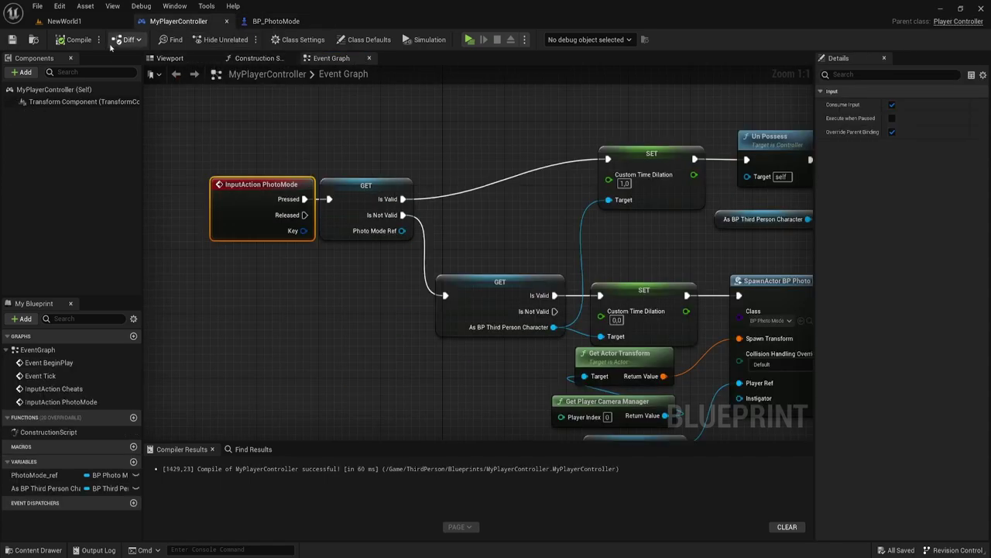
pyautogui.click(66, 23)
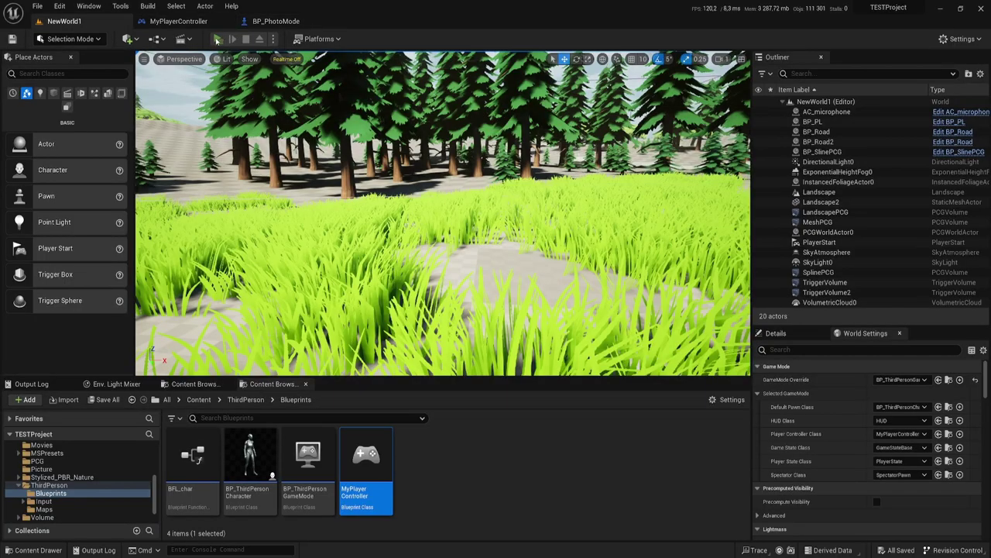
pyautogui.click(218, 39)
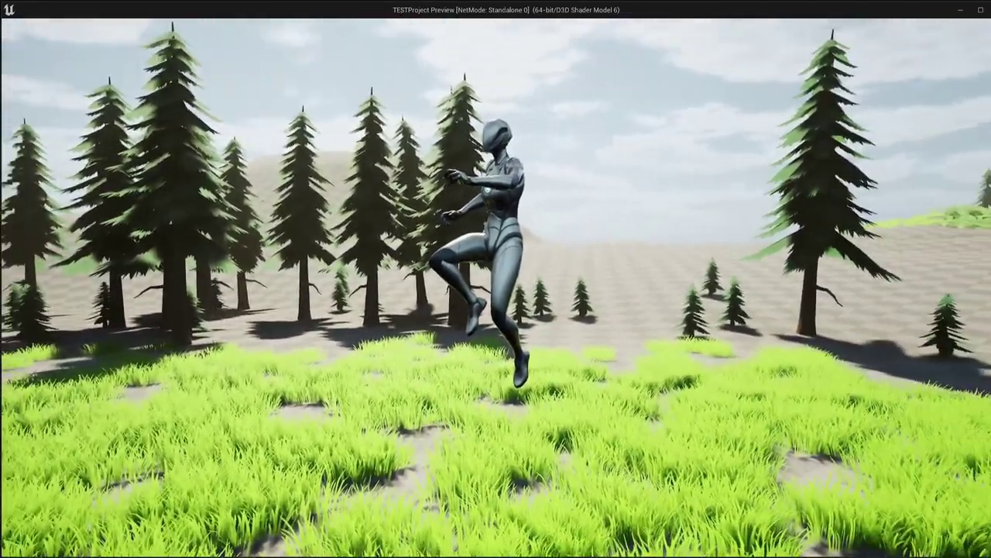
pyautogui.press('Escape')
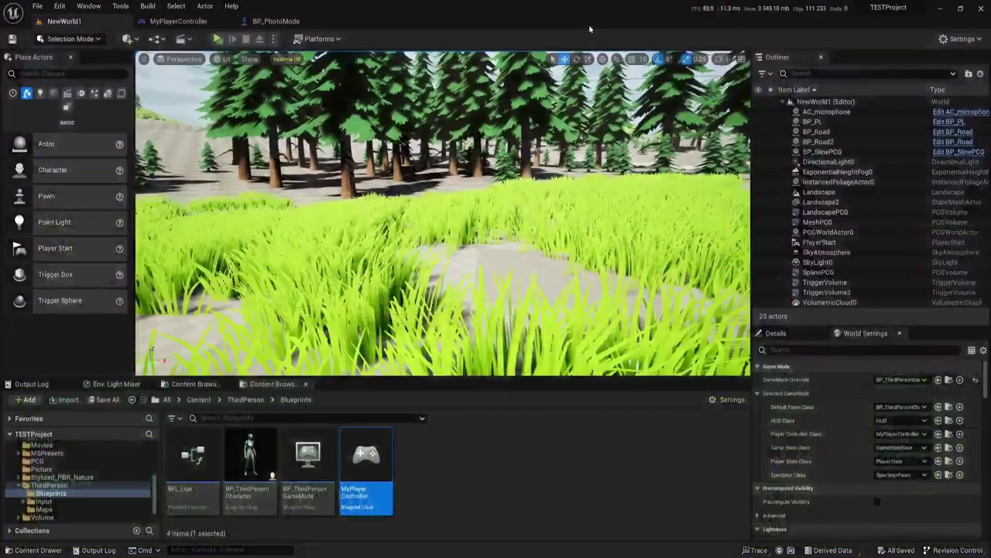
# In BP_PhotoMode, shift the Left/Right and Up/Down comment groups about 70 px right.
pyautogui.click(255, 23)
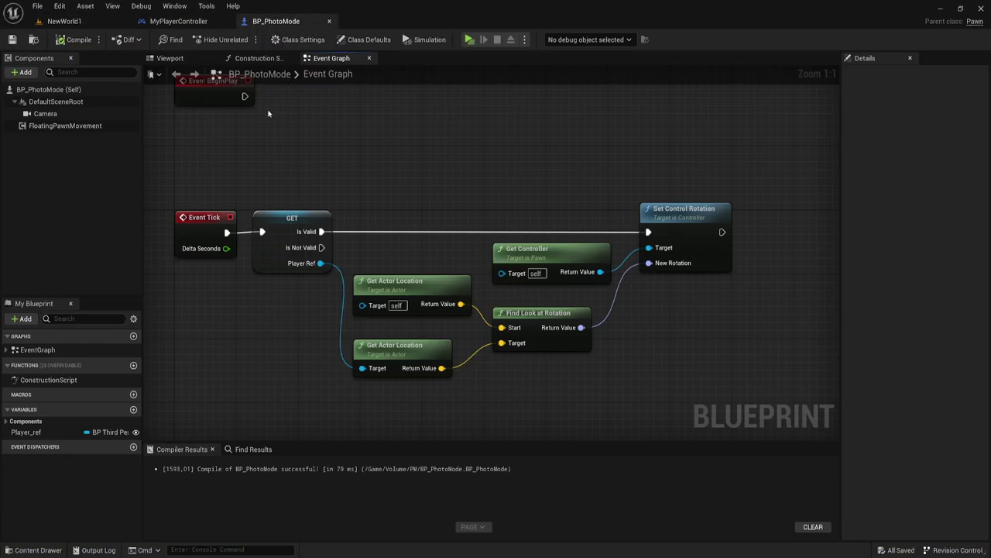
pyautogui.scroll(-4, 403, 168)
pyautogui.moveTo(403, 168); pyautogui.dragTo(511, 116, button='right')
pyautogui.scroll(4, 464, 193)
pyautogui.moveTo(468, 211)
pyautogui.mouseDown(button='right')
pyautogui.moveTo(416, 177)
pyautogui.moveTo(361, 190)
pyautogui.mouseUp(button='right')
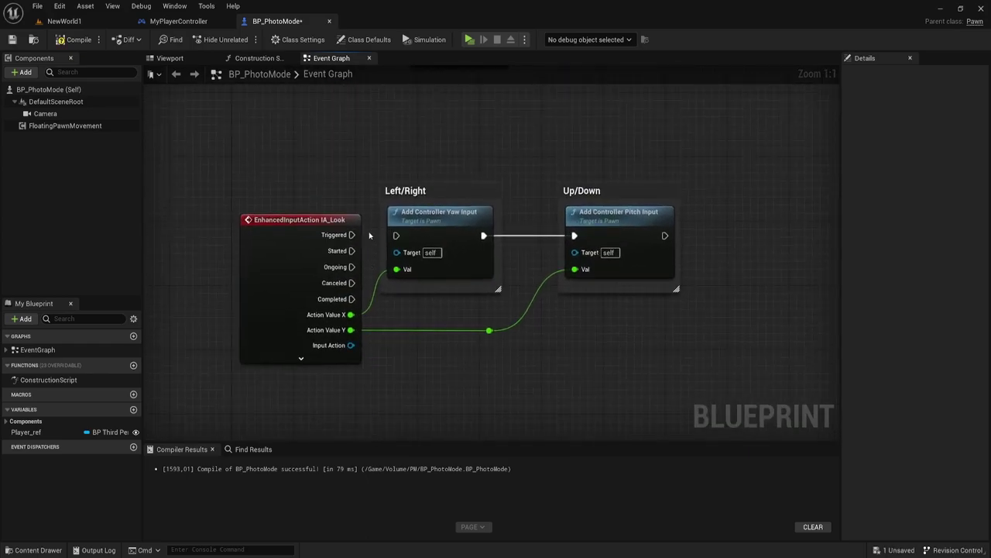
pyautogui.moveTo(379, 158); pyautogui.dragTo(635, 333)
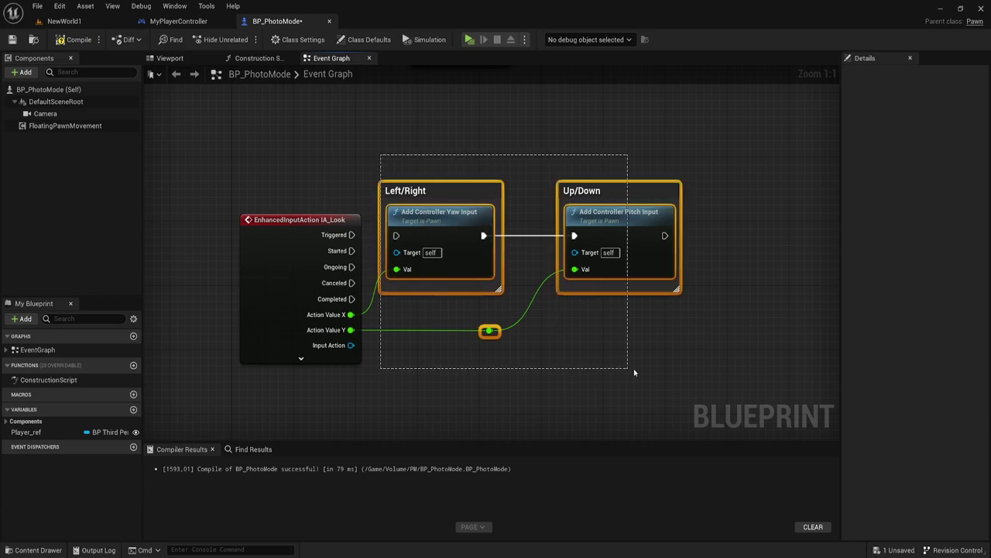
pyautogui.moveTo(613, 228); pyautogui.dragTo(671, 230)
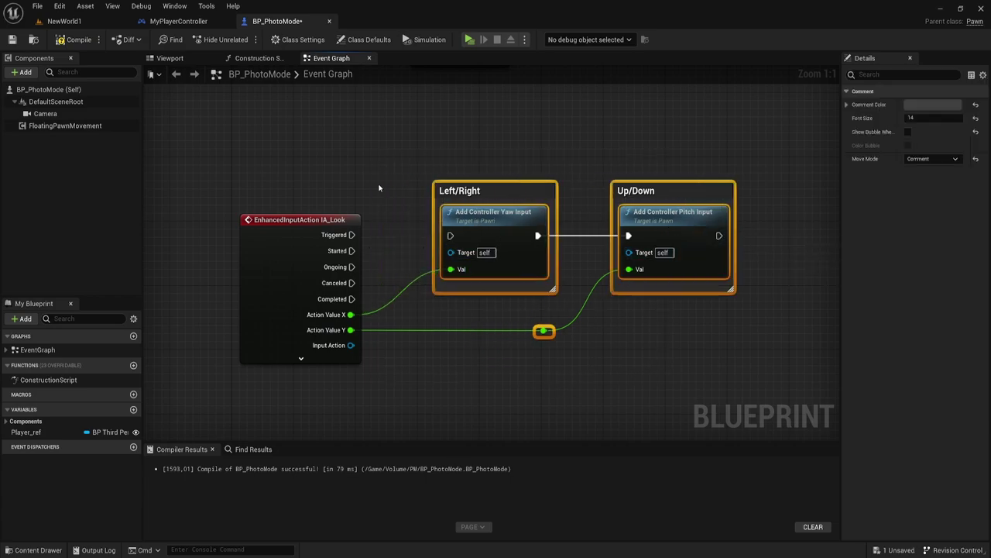
pyautogui.moveTo(377, 175); pyautogui.dragTo(424, 258)
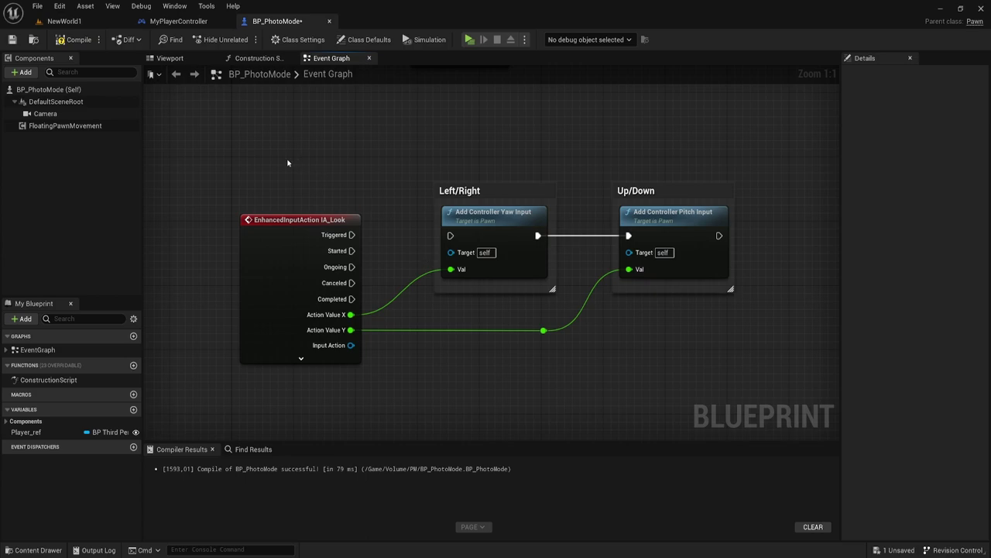
# Check the IA_Look and Event Tick nodes, then save BP_PhotoMode.
pyautogui.moveTo(271, 181); pyautogui.dragTo(728, 378)
pyautogui.click(663, 328)
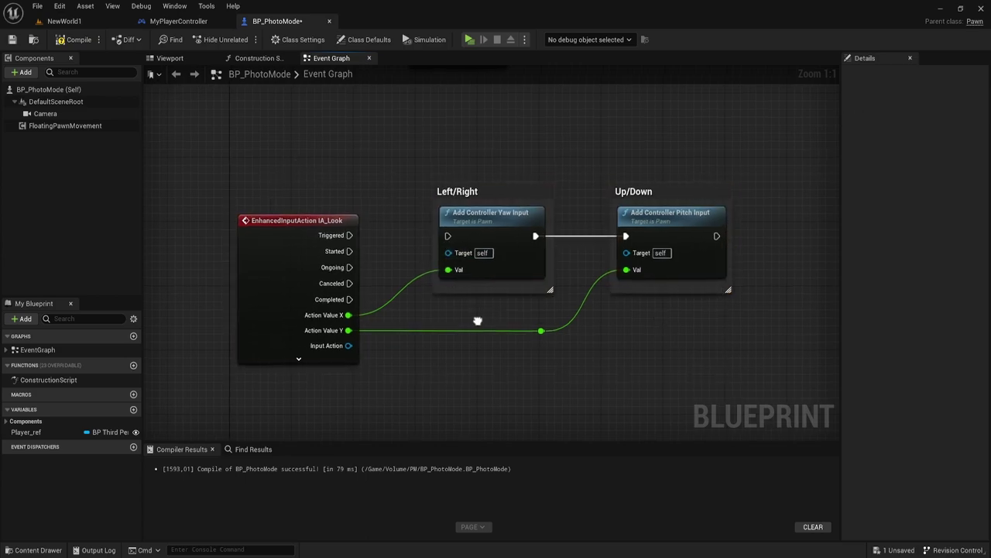
pyautogui.scroll(-1, 475, 321)
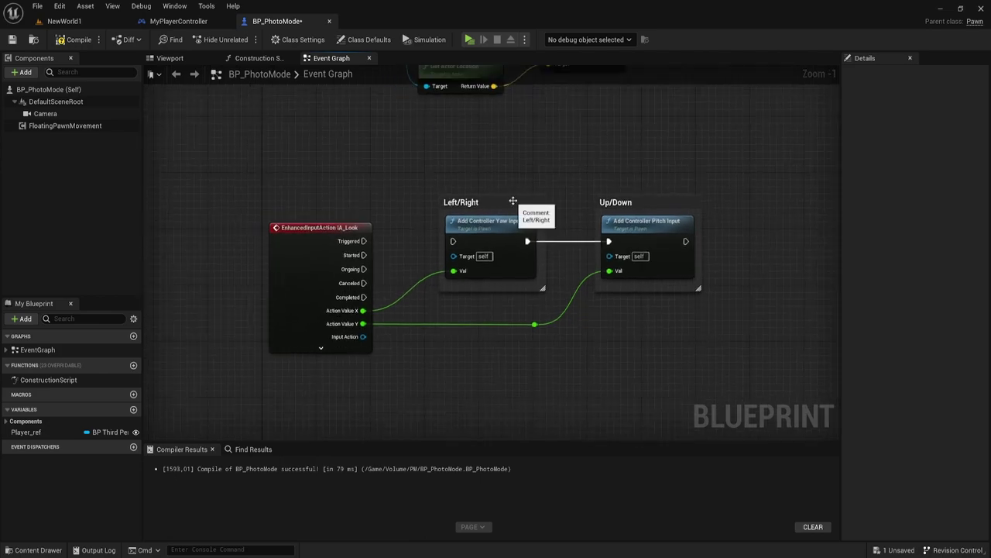
pyautogui.scroll(-1, 499, 203)
pyautogui.moveTo(500, 203)
pyautogui.mouseDown(button='right')
pyautogui.moveTo(445, 263)
pyautogui.moveTo(433, 304)
pyautogui.mouseUp(button='right')
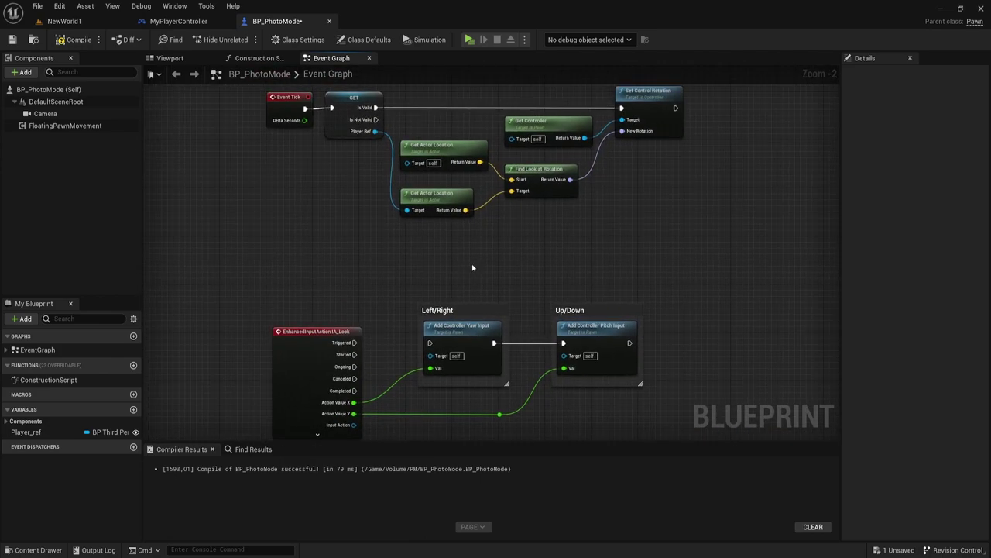
pyautogui.click(11, 40)
# Play-test NewWorld1 standalone, running and jumping the character toward the trees, then exit with Esc.
pyautogui.click(66, 21)
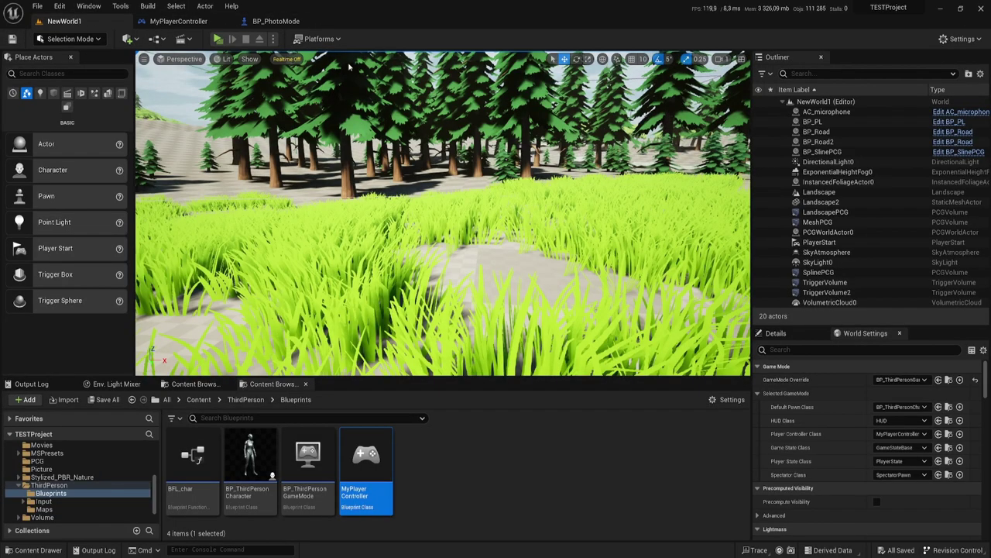
pyautogui.click(217, 39)
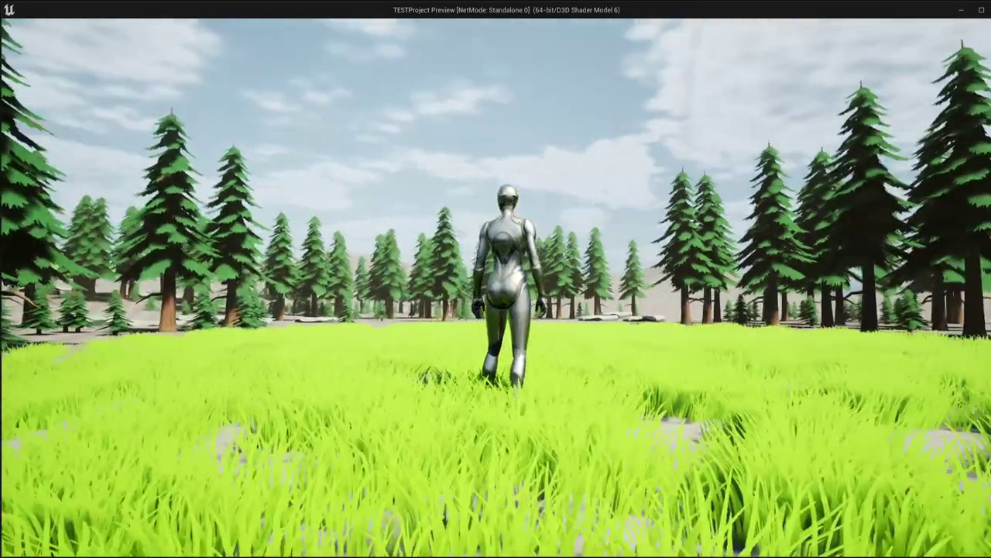
pyautogui.press('space')
pyautogui.press('space')
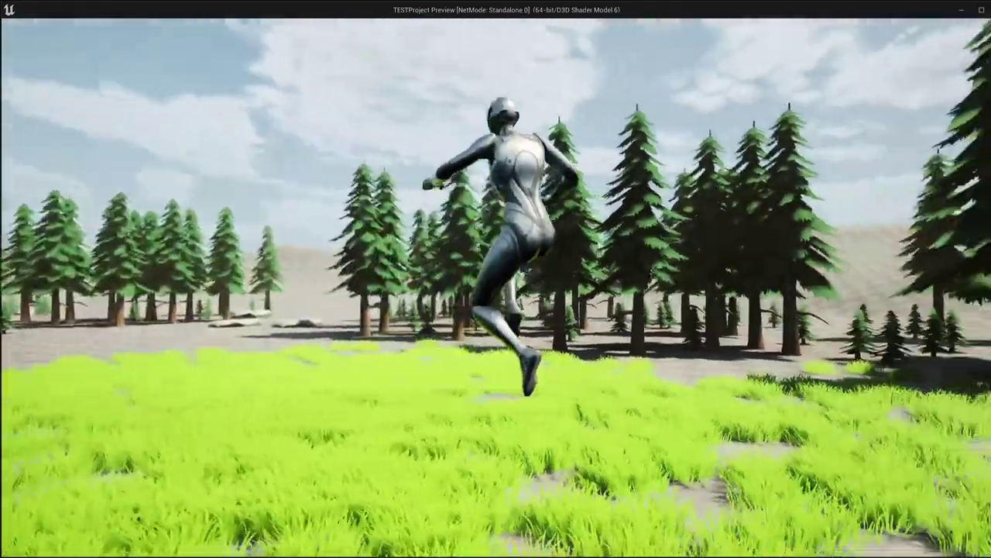
pyautogui.press('space')
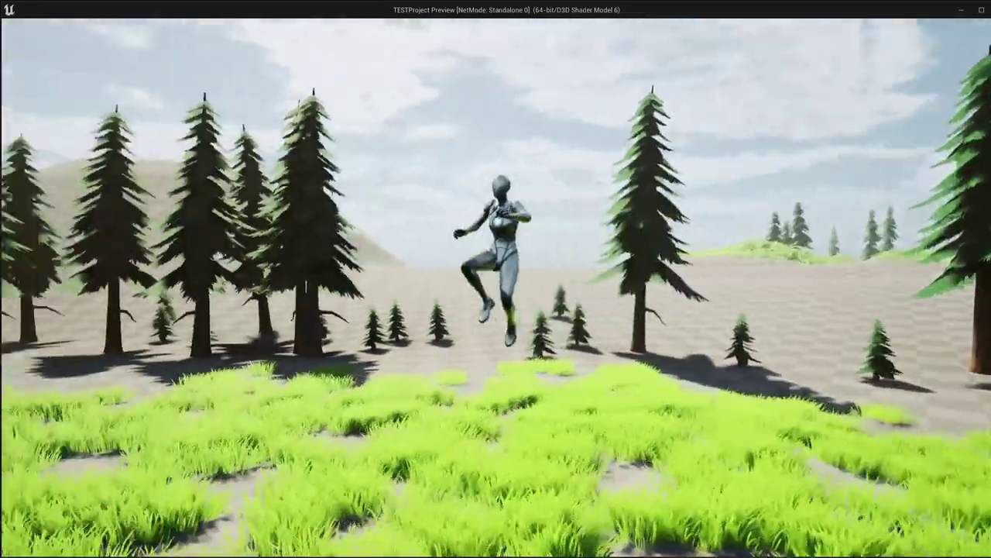
pyautogui.press('space')
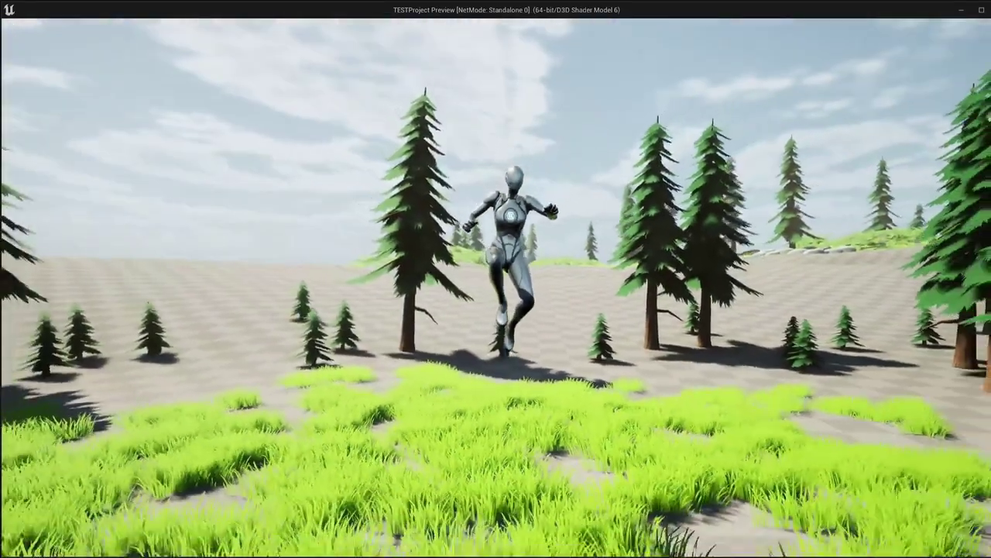
pyautogui.press('space')
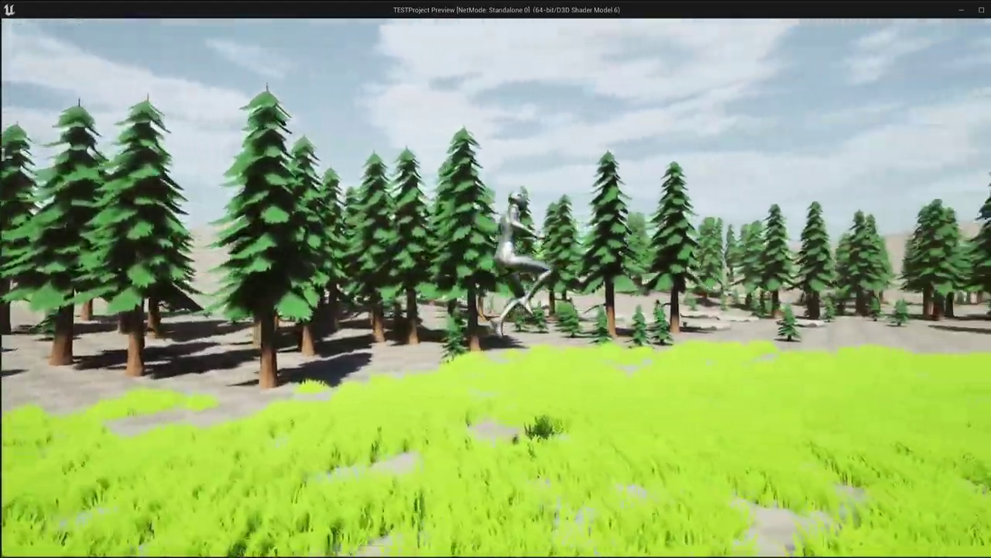
pyautogui.press('space')
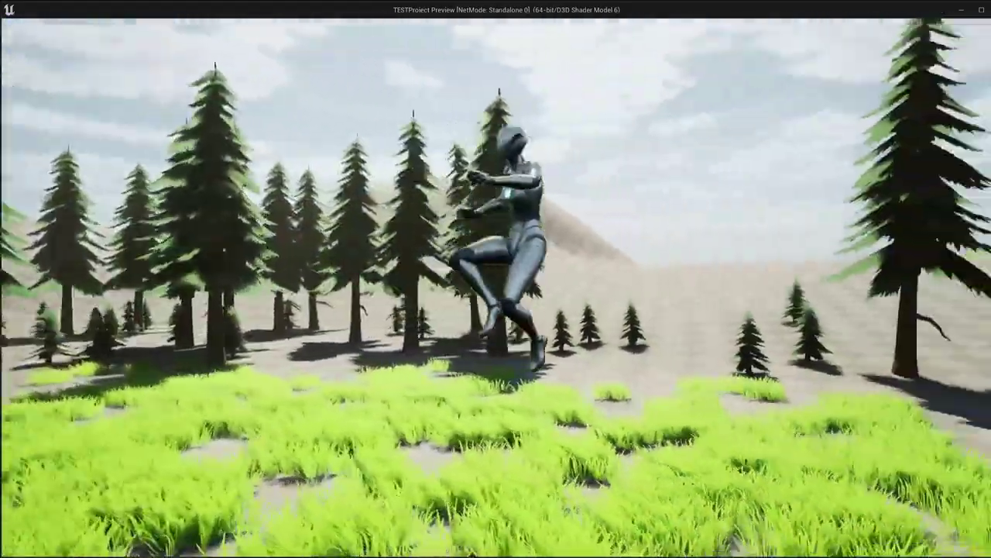
pyautogui.press('space')
pyautogui.press('space')
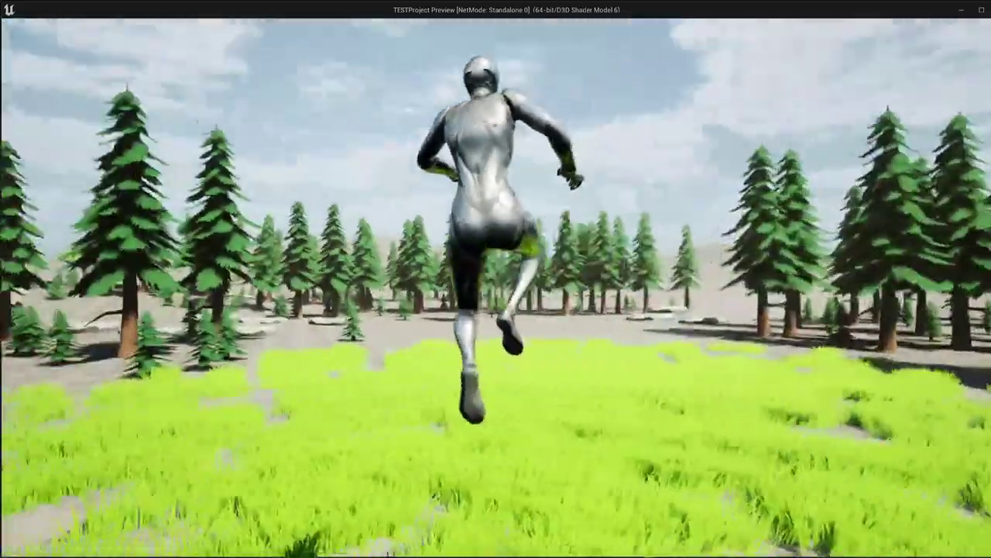
pyautogui.press('space')
pyautogui.press('space')
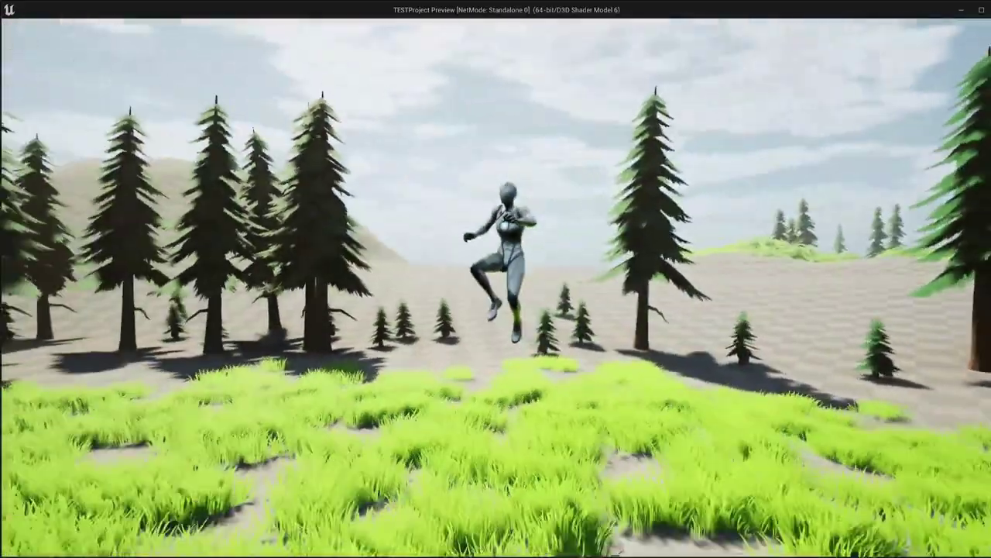
pyautogui.press('Escape')
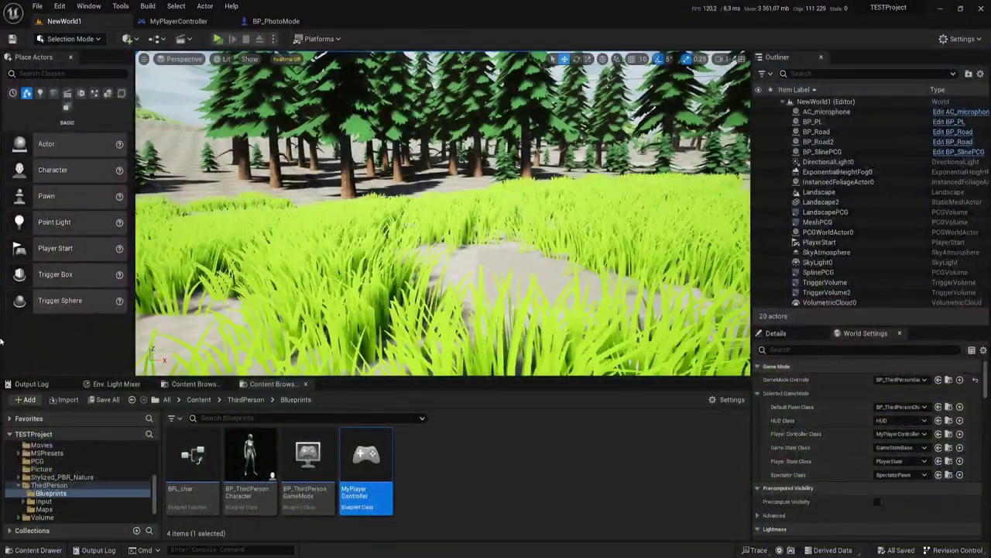
# Glance at BP_PhotoMode, play-test NewWorld1 with a forward run and jump, then select BP_PhotoMode's Camera.
pyautogui.click(274, 22)
pyautogui.moveTo(388, 396); pyautogui.dragTo(392, 338, button='right')
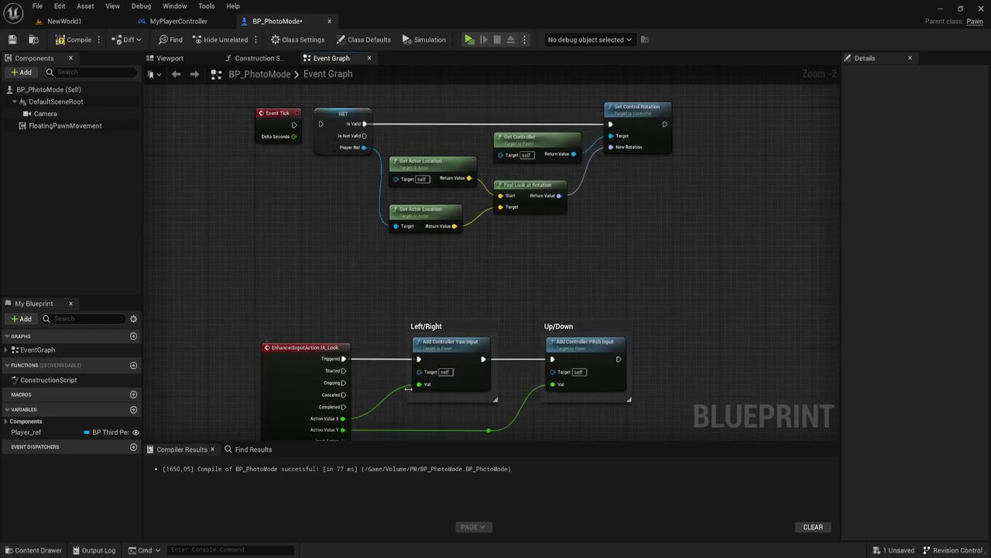
pyautogui.click(63, 21)
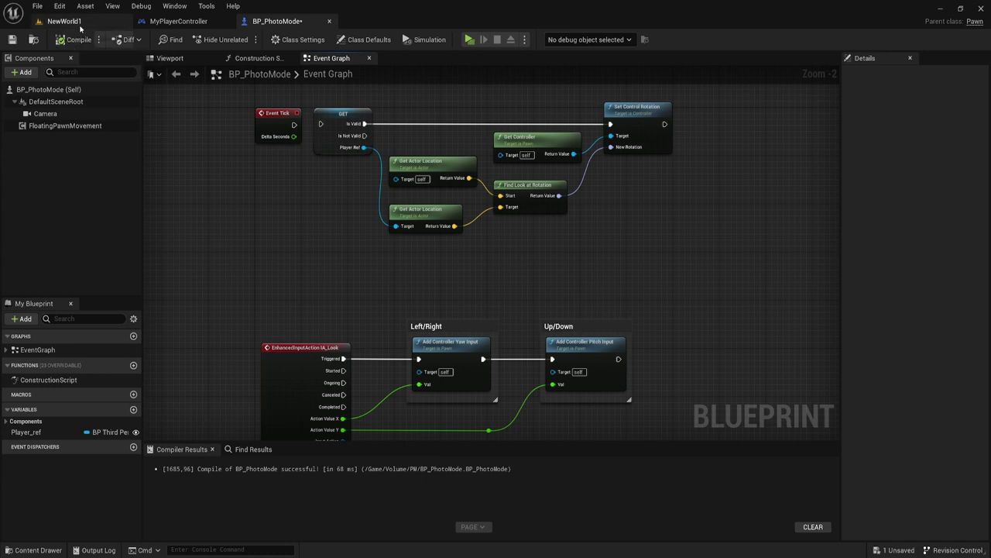
pyautogui.click(220, 39)
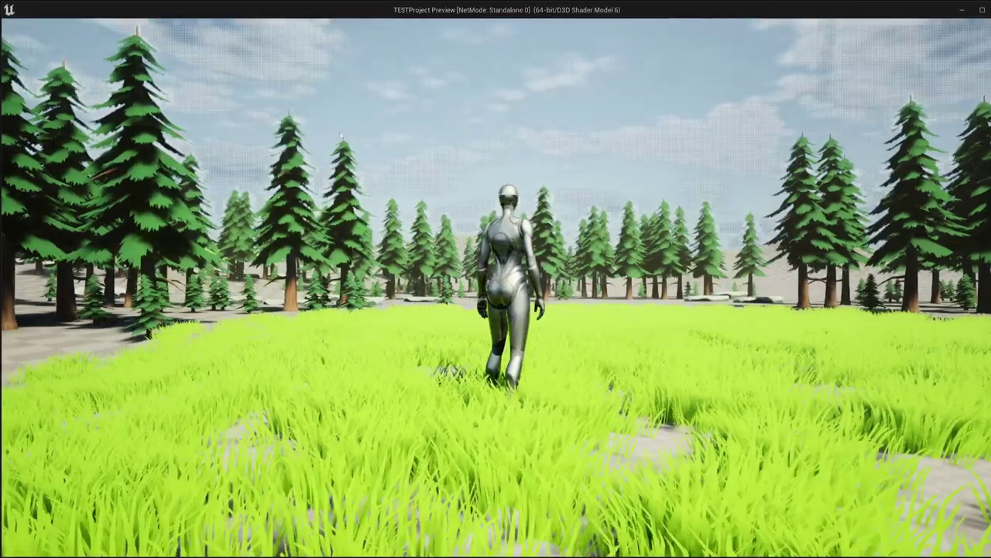
pyautogui.press('w')
pyautogui.press('space')
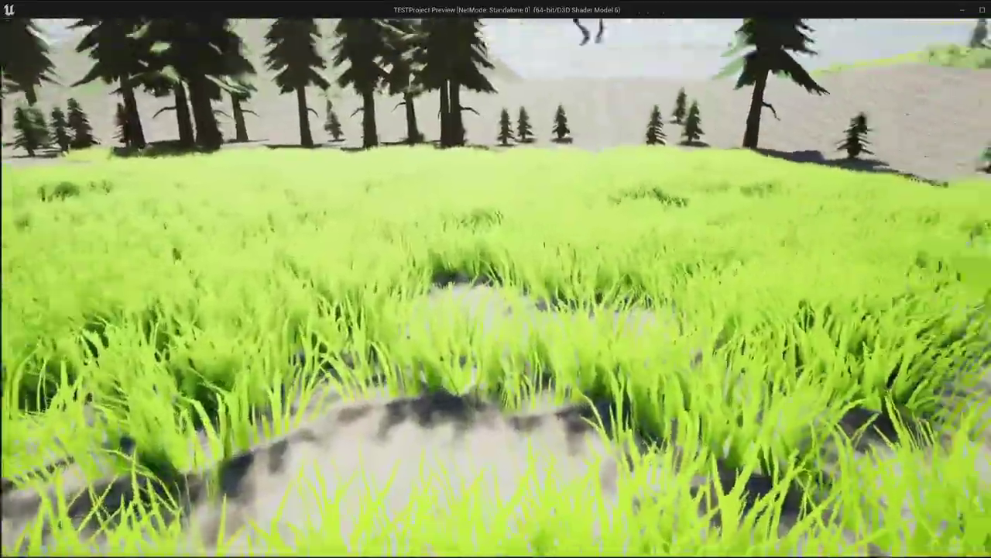
pyautogui.press('Escape')
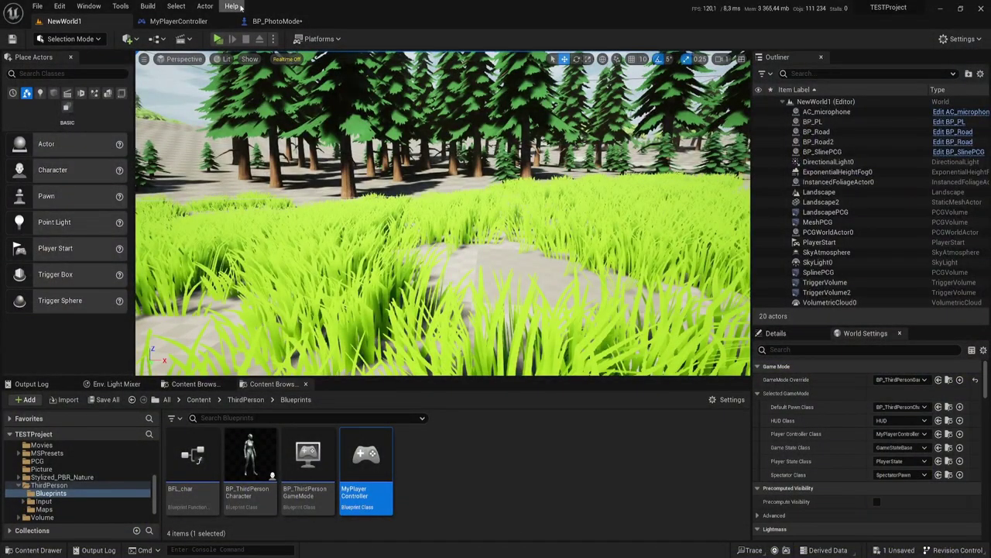
pyautogui.click(273, 22)
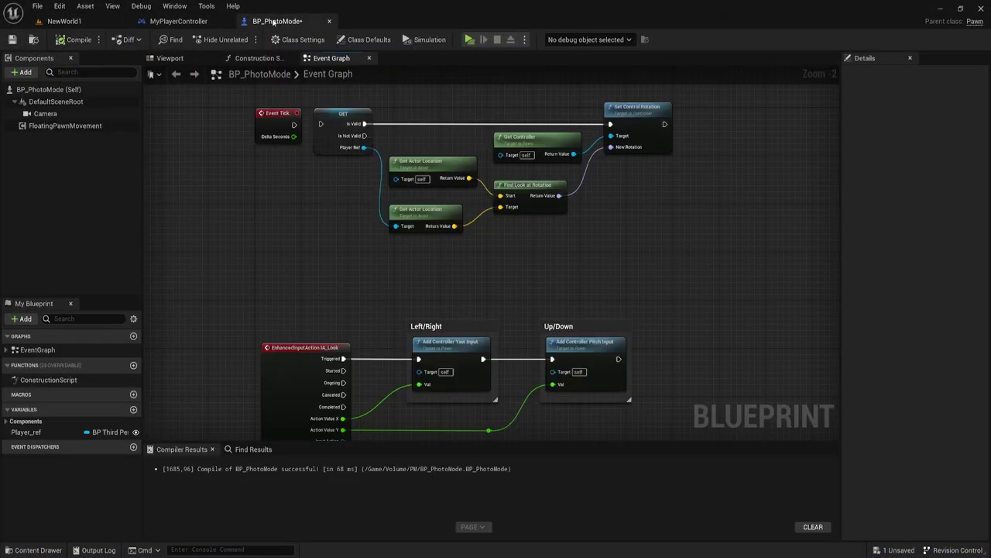
pyautogui.click(46, 114)
# Add a Sphere Collision component named Sphere and make it the root in place of DefaultSceneRoot.
pyautogui.click(45, 102)
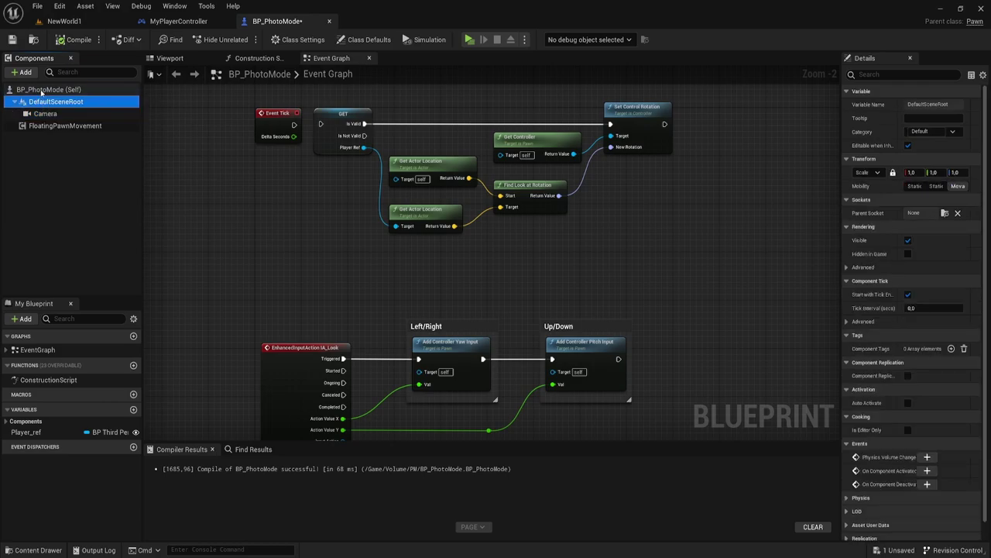
pyautogui.click(22, 72)
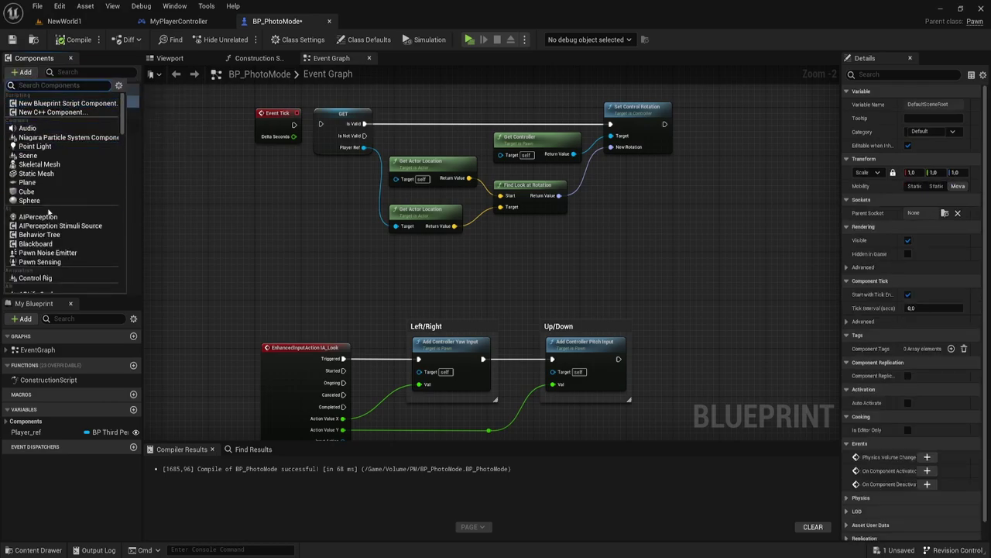
pyautogui.scroll(-2, 48, 211)
pyautogui.scroll(-2, 48, 207)
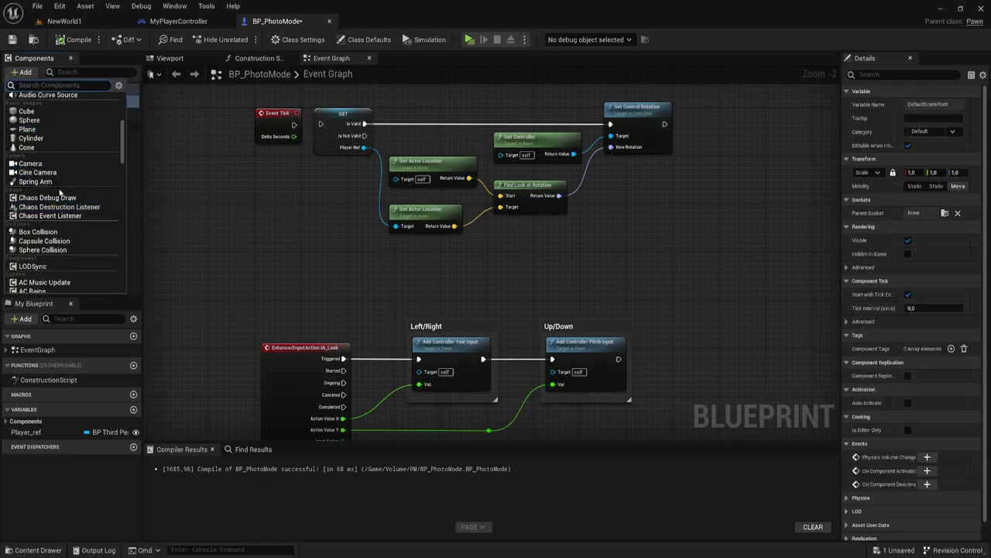
pyautogui.scroll(-2, 59, 192)
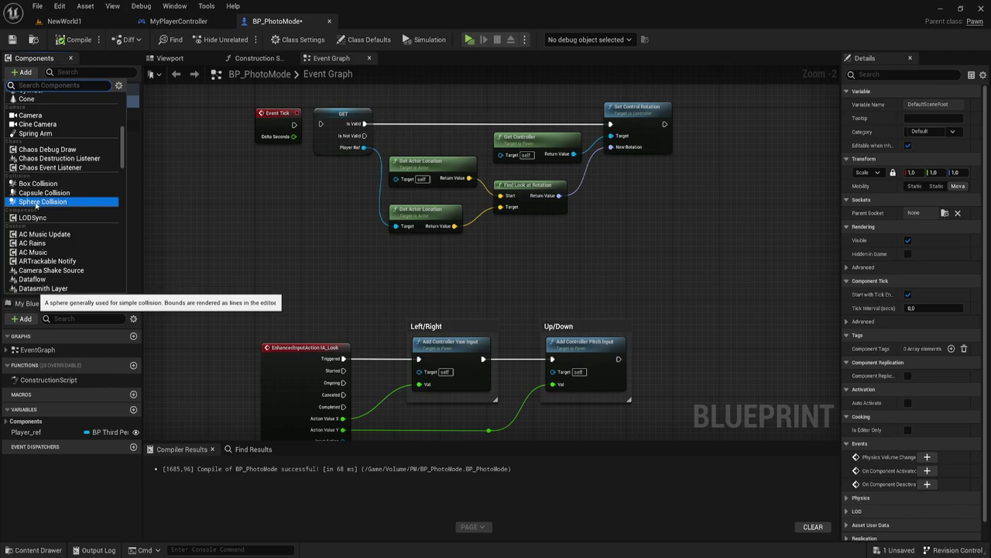
pyautogui.click(33, 202)
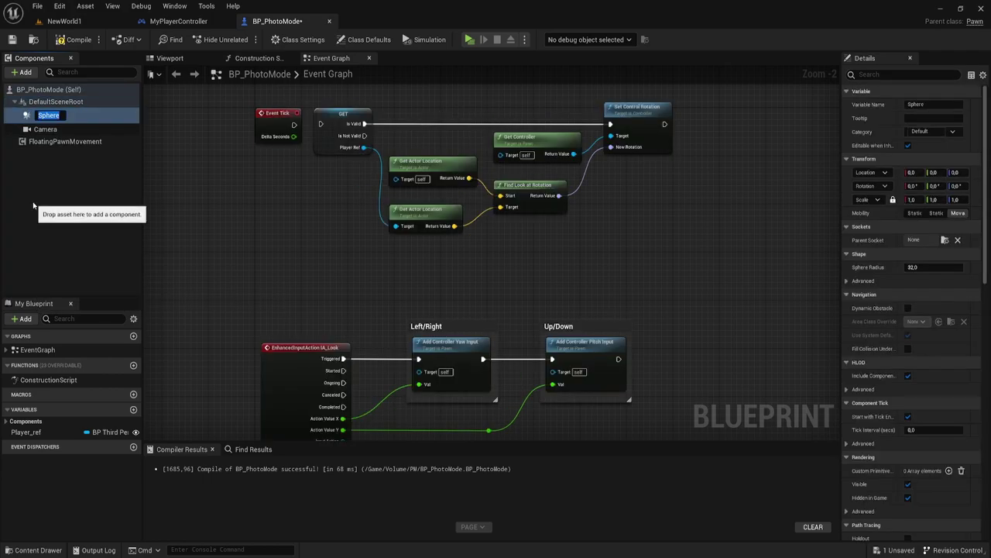
pyautogui.click(53, 150)
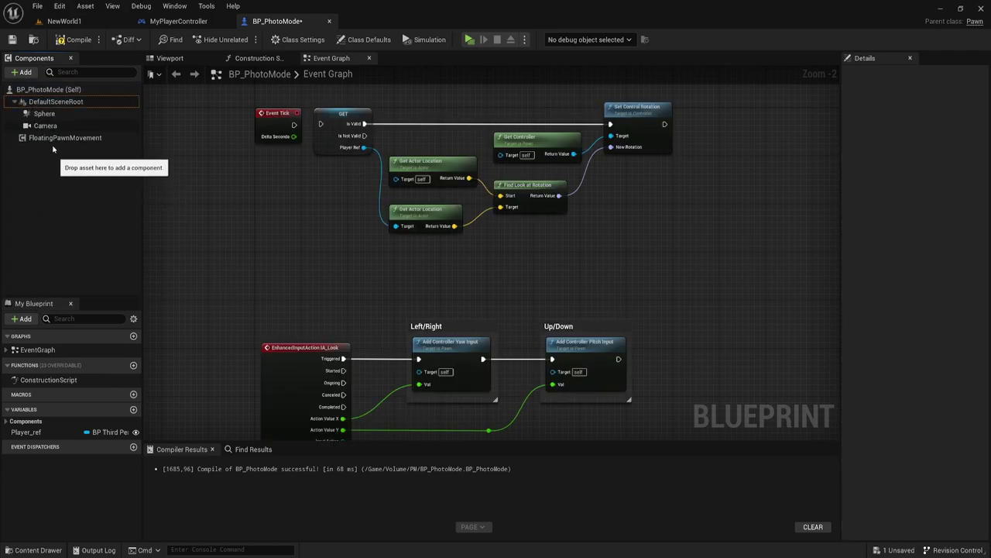
pyautogui.moveTo(45, 116); pyautogui.dragTo(44, 103)
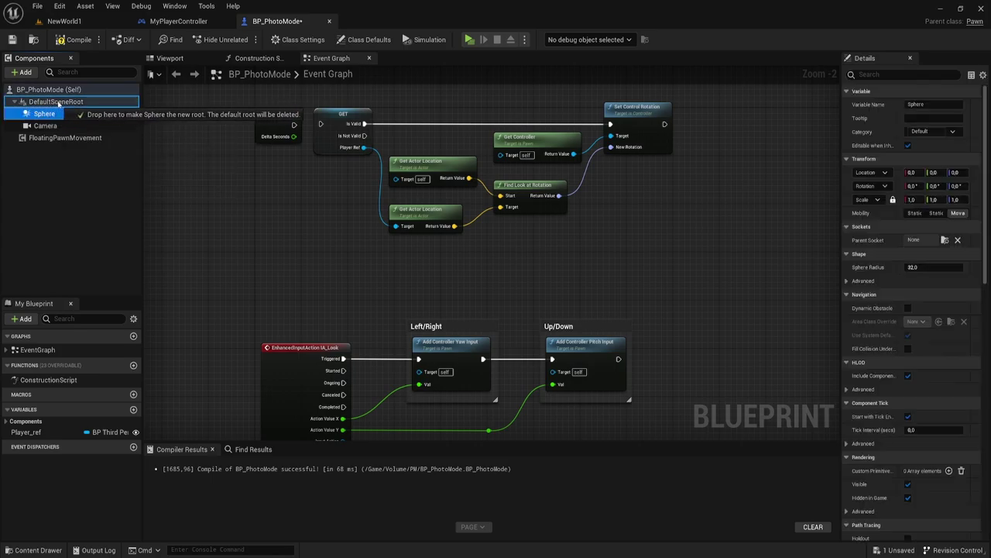
pyautogui.moveTo(58, 103); pyautogui.dragTo(57, 103)
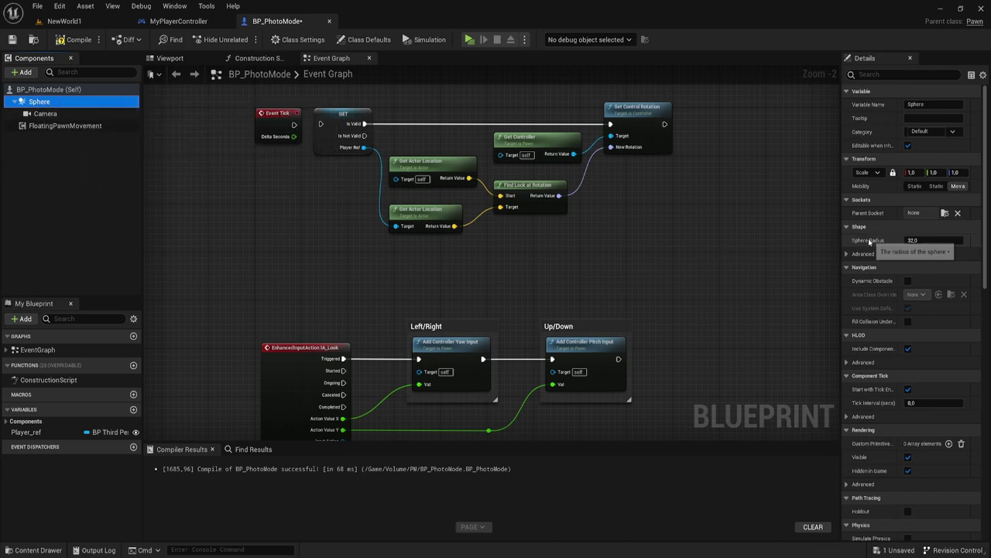
# Change the Sphere's Collision Presets from OverlapAllDynamic to BlockAll and compile with F7.
pyautogui.scroll(-3, 875, 255)
pyautogui.scroll(-3, 891, 287)
pyautogui.scroll(-3, 906, 310)
pyautogui.scroll(-3, 919, 335)
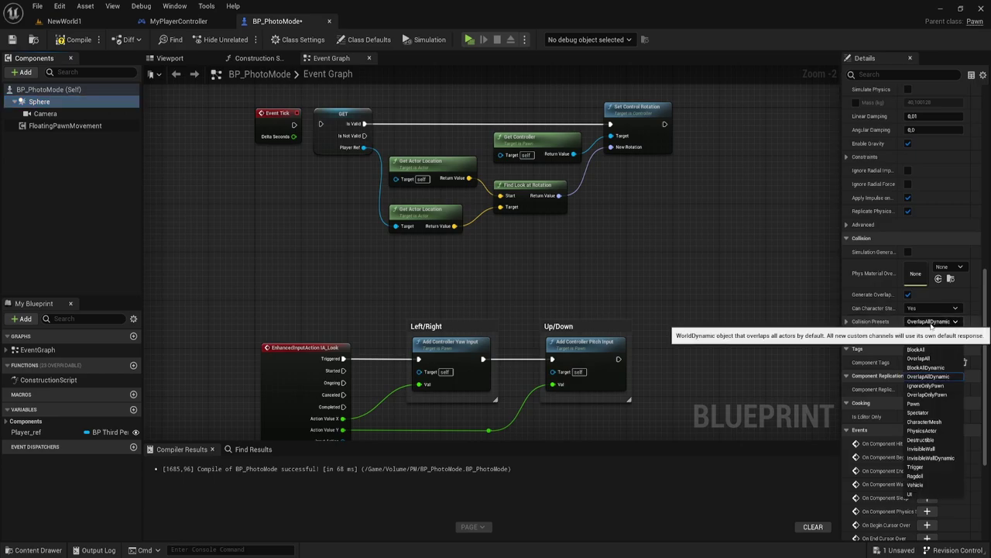
pyautogui.click(922, 322)
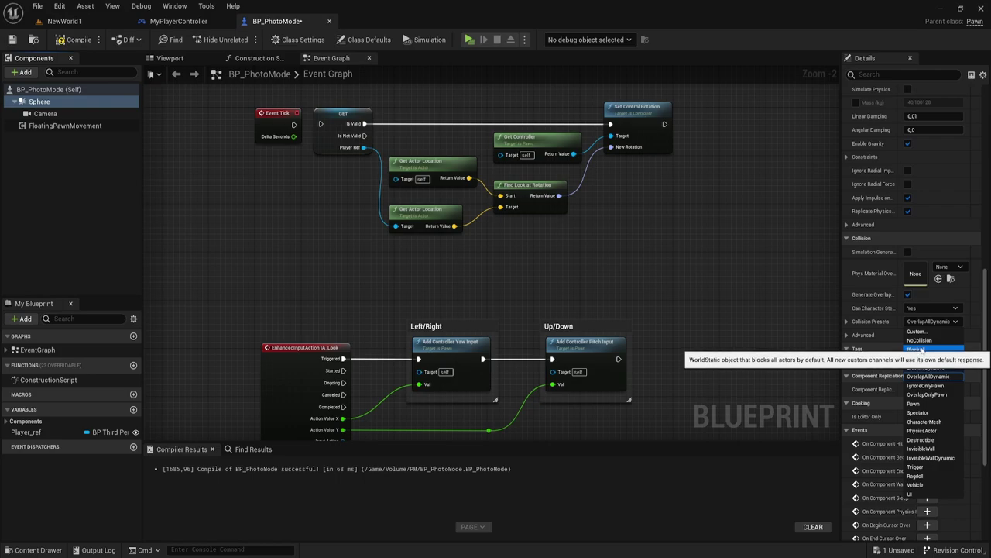
pyautogui.click(924, 350)
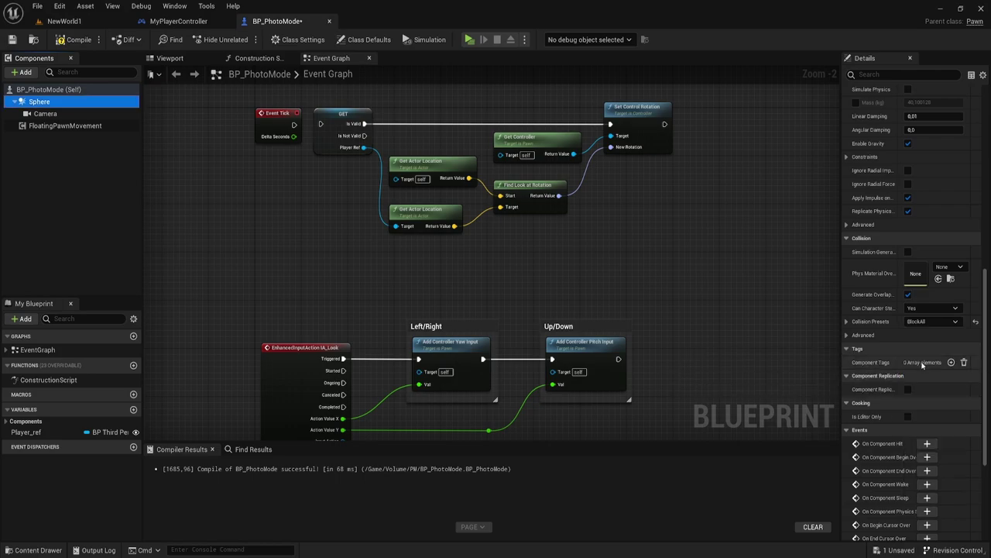
pyautogui.press('F7')
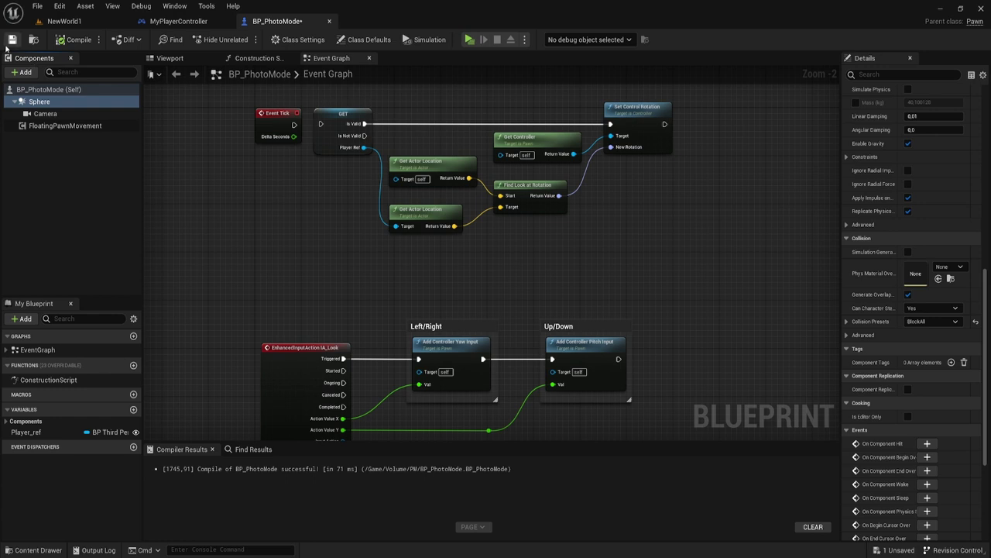
# Play-test standalone, running and jumping through the forest to the open field while circling the camera.
pyautogui.click(469, 39)
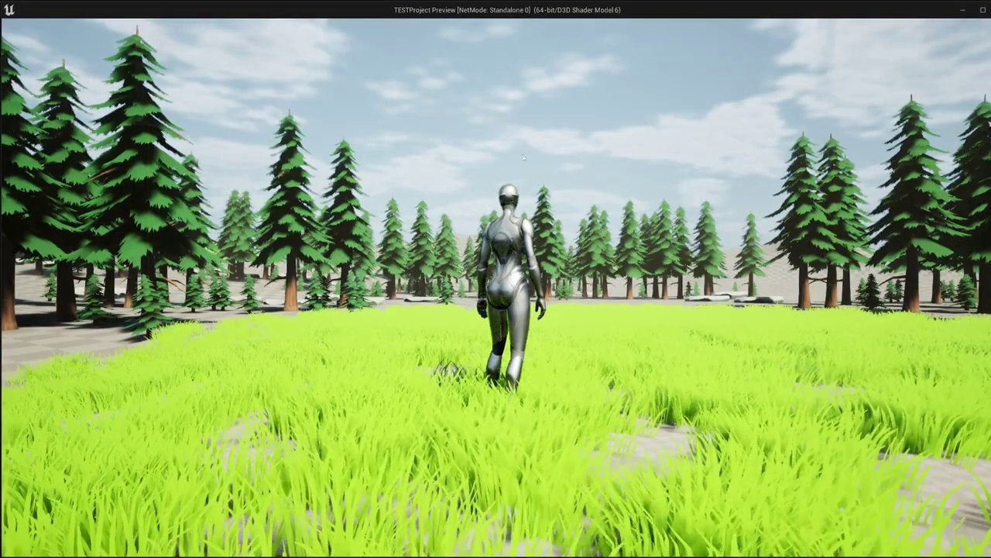
pyautogui.press('space')
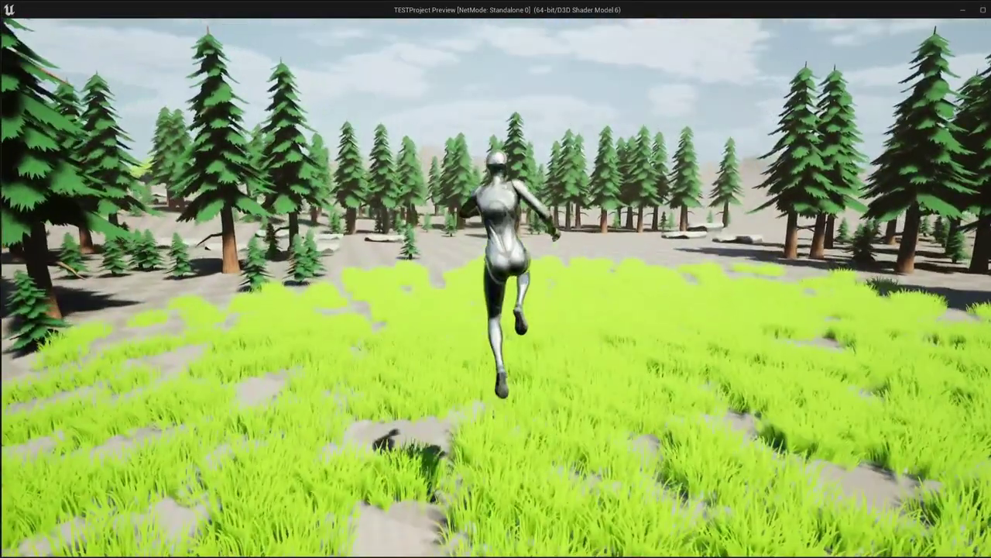
pyautogui.press('space')
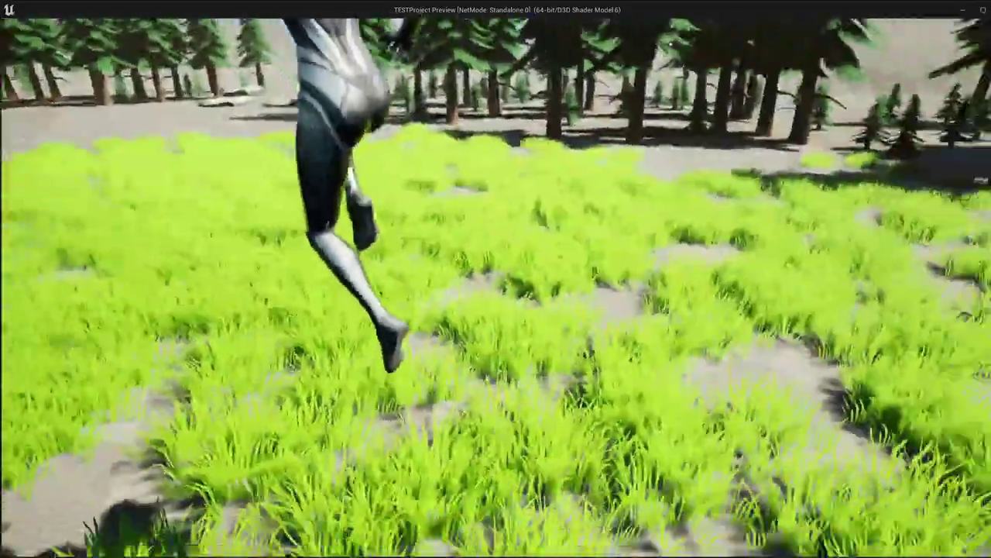
pyautogui.press('w')
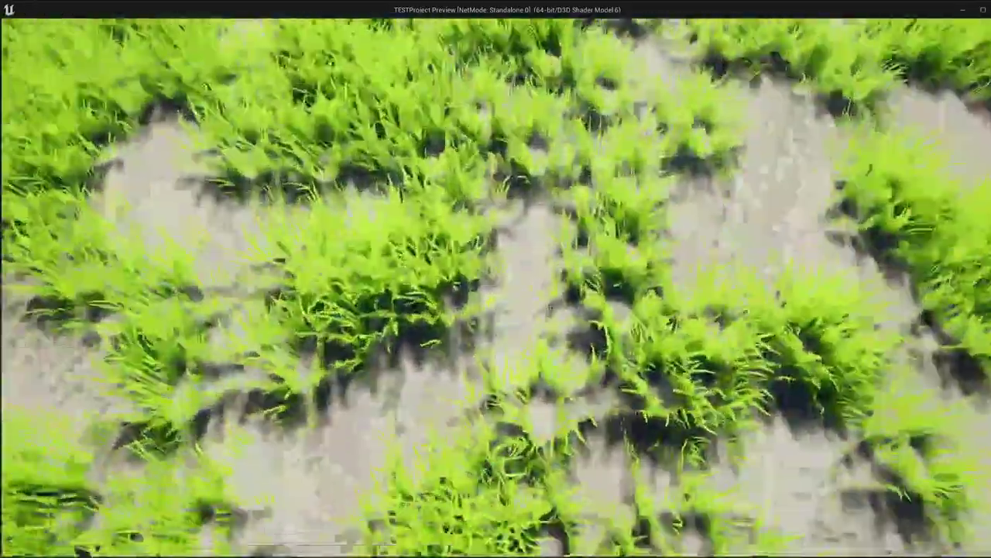
pyautogui.press('space')
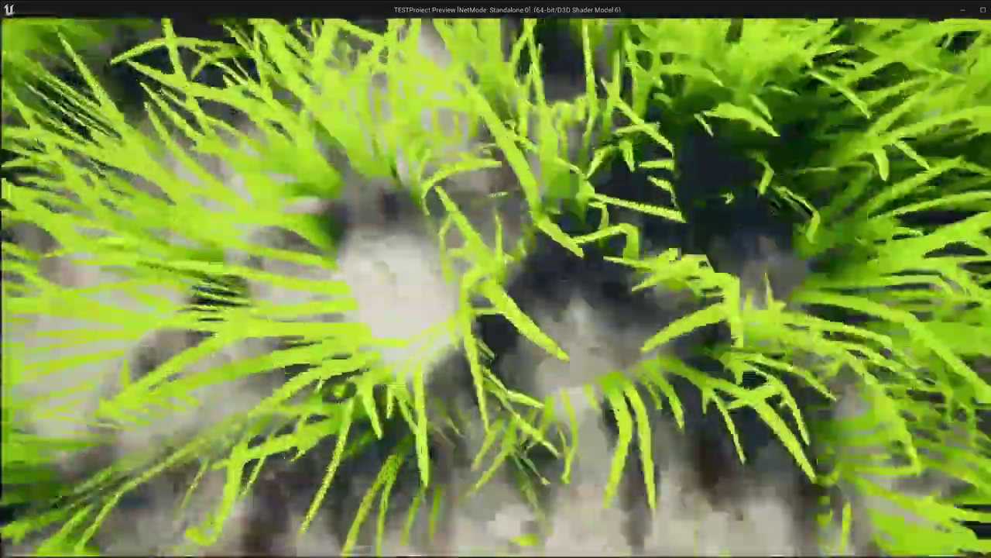
pyautogui.press('w')
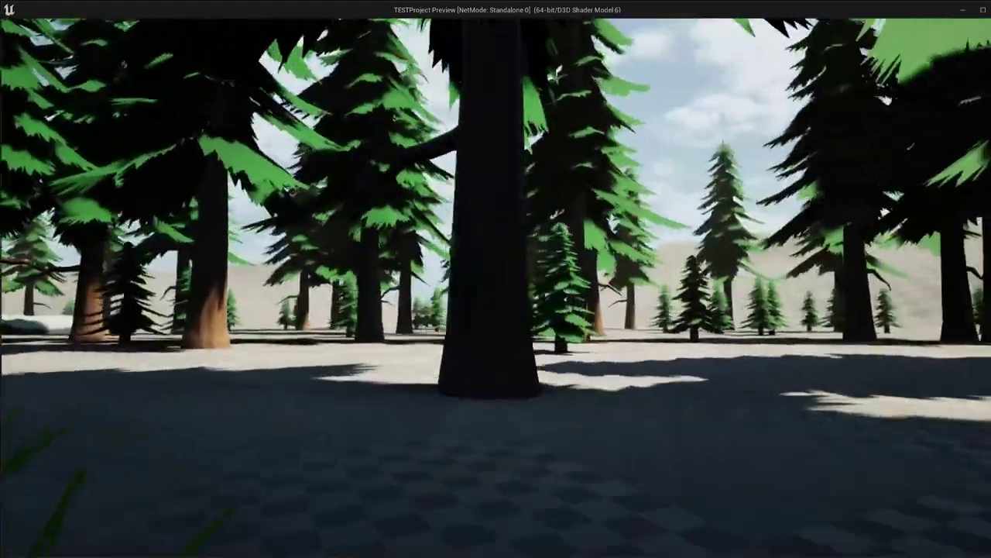
pyautogui.press('w')
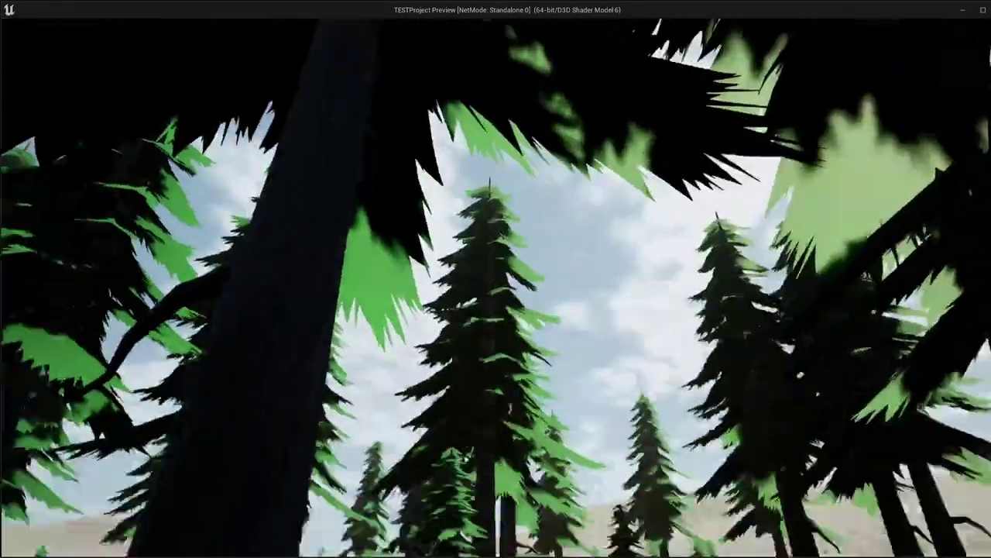
pyautogui.press('w')
pyautogui.press('w')
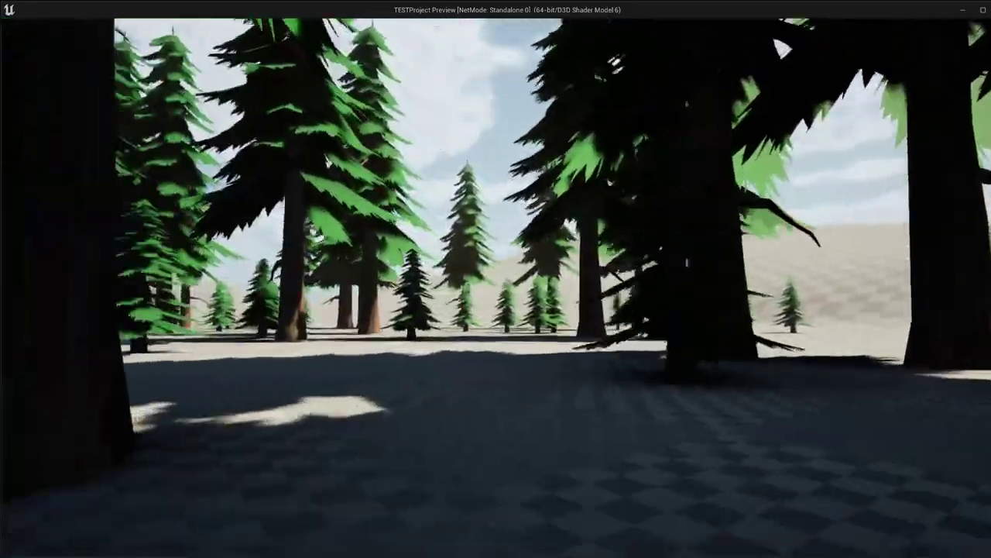
pyautogui.press('w')
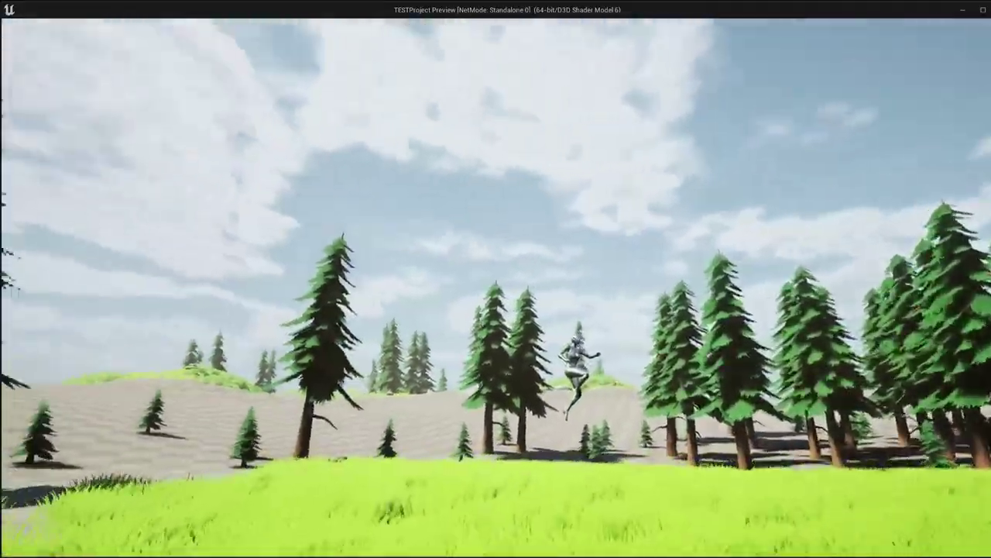
pyautogui.press('w')
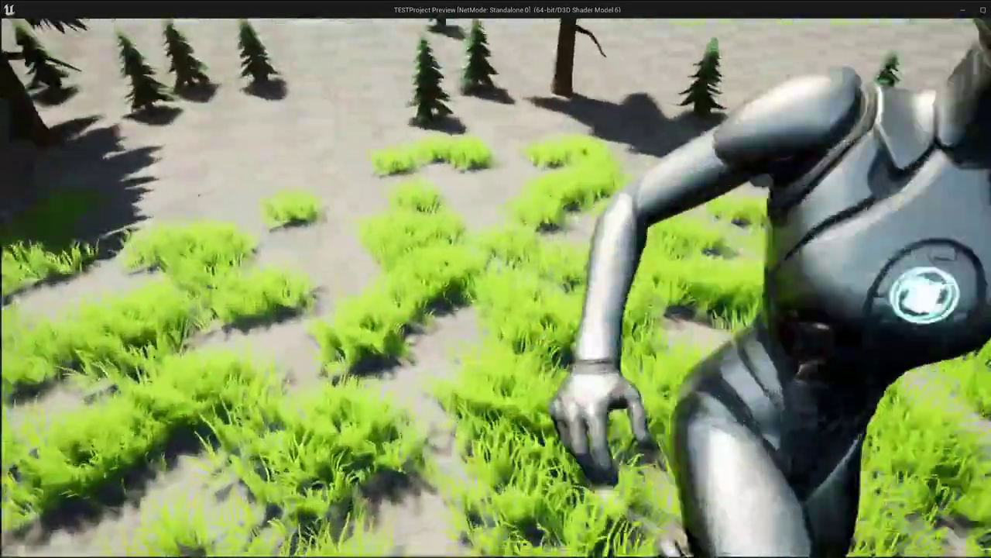
pyautogui.press('space')
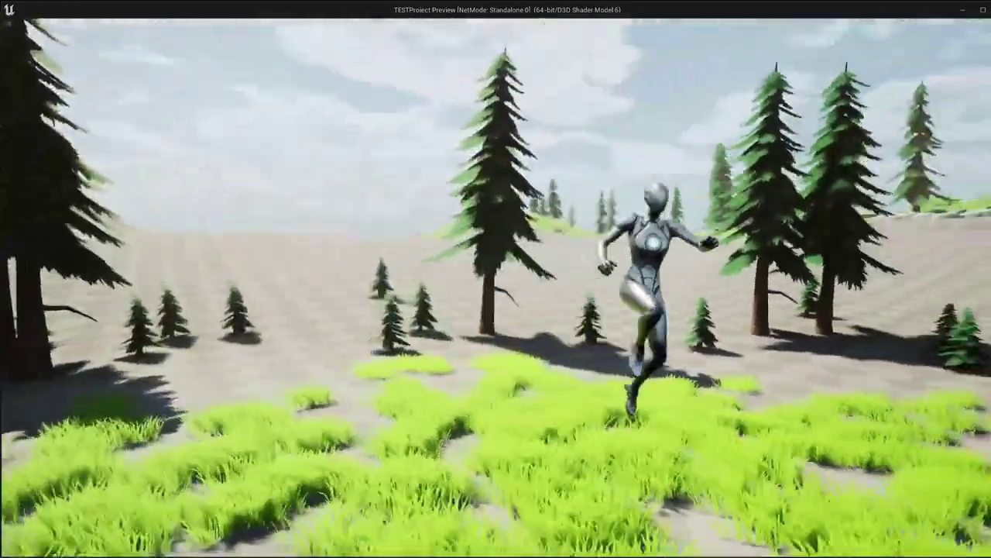
pyautogui.press('space')
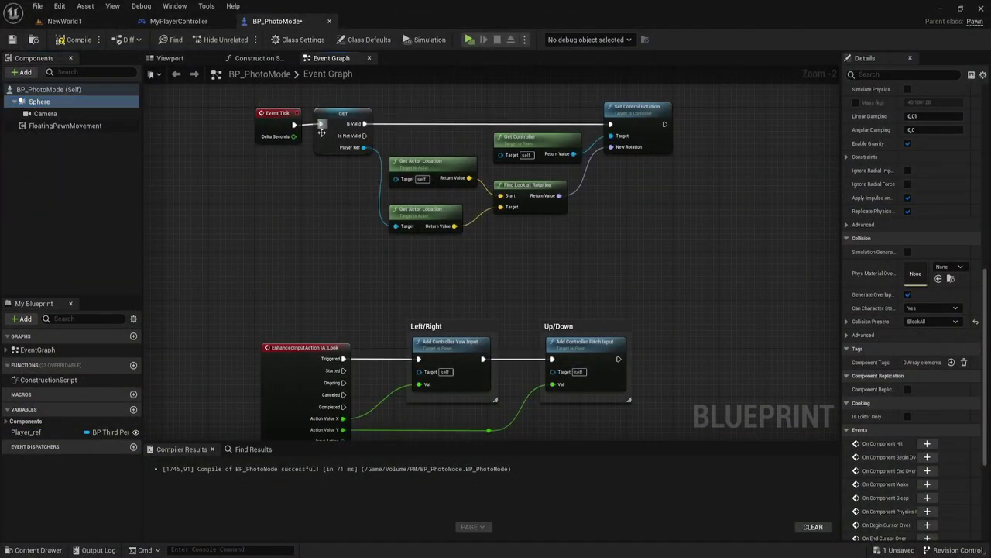
# Recompile BP_PhotoMode and launch another standalone play-test.
pyautogui.moveTo(399, 353); pyautogui.dragTo(408, 296, button='right')
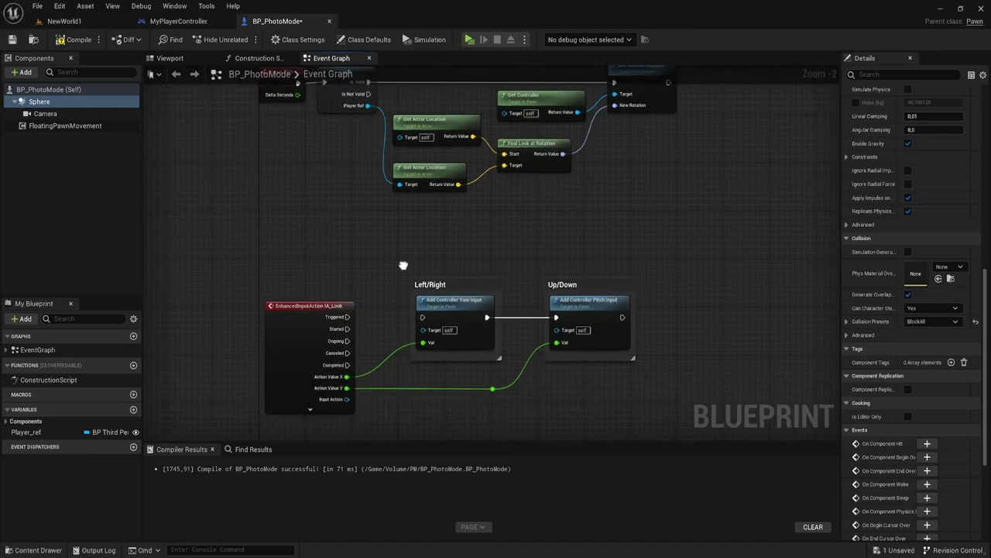
pyautogui.click(70, 40)
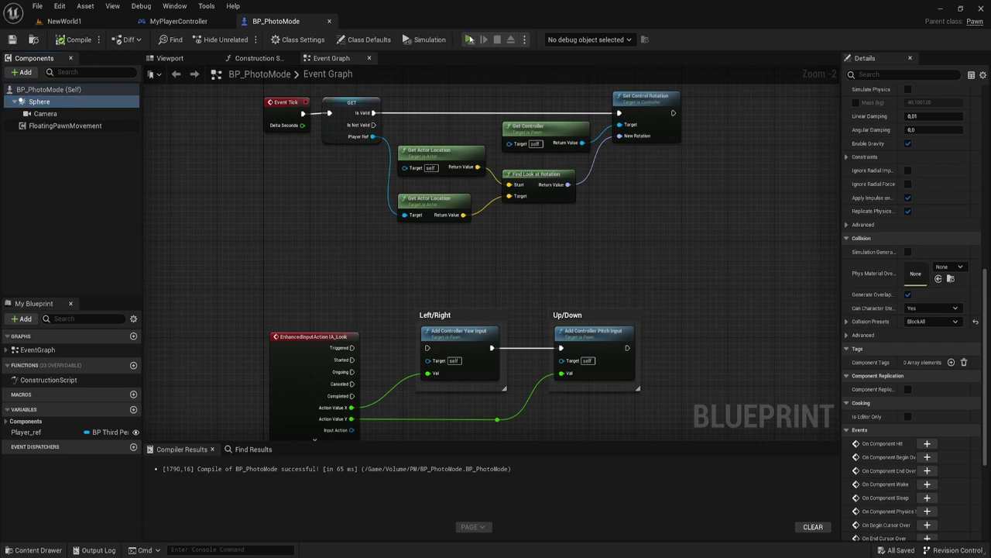
pyautogui.click(469, 40)
# Zoom the camera in and out around the character with the mouse wheel, then stop the play-test.
pyautogui.scroll(2, 495, 279)
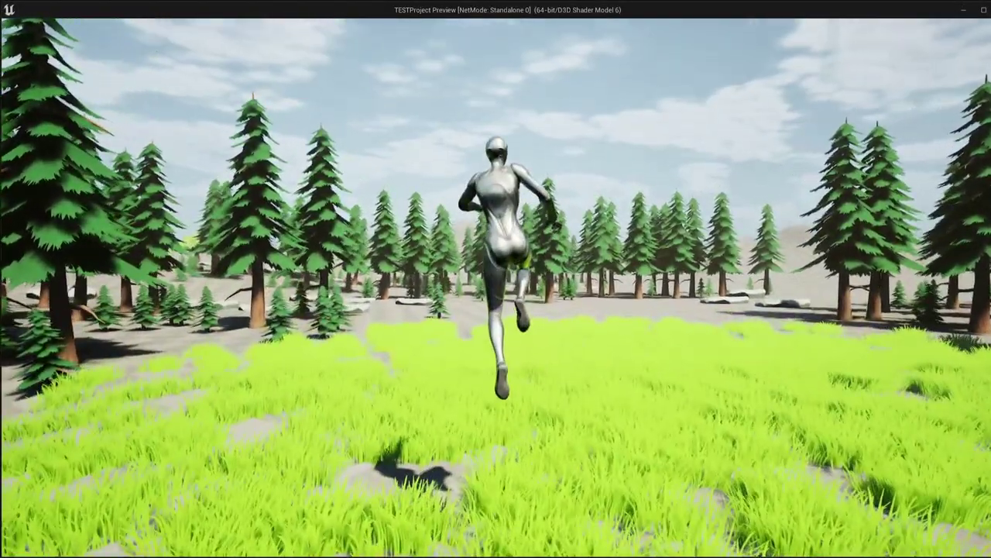
pyautogui.scroll(3, 496, 279)
pyautogui.scroll(-3, 496, 279)
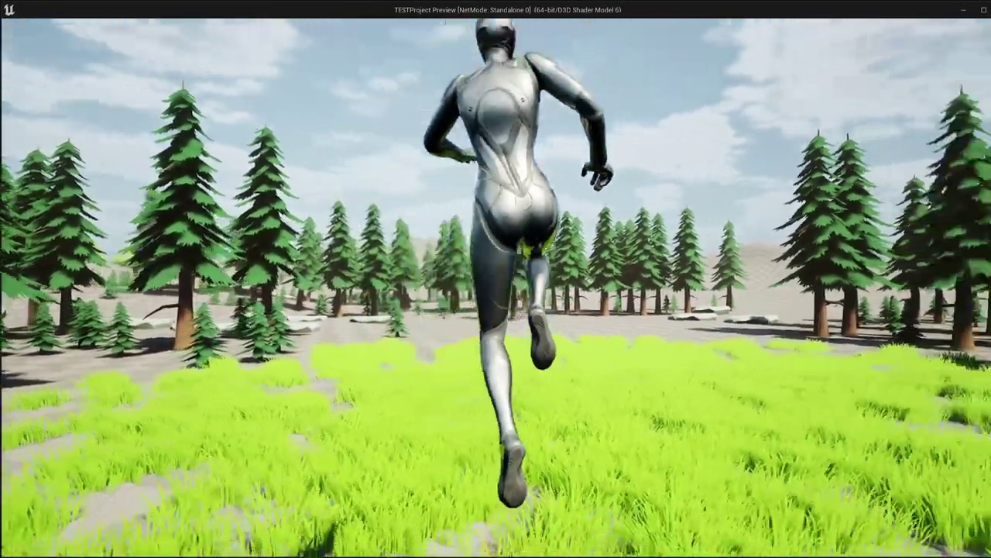
pyautogui.scroll(4, 496, 279)
pyautogui.scroll(-3, 496, 279)
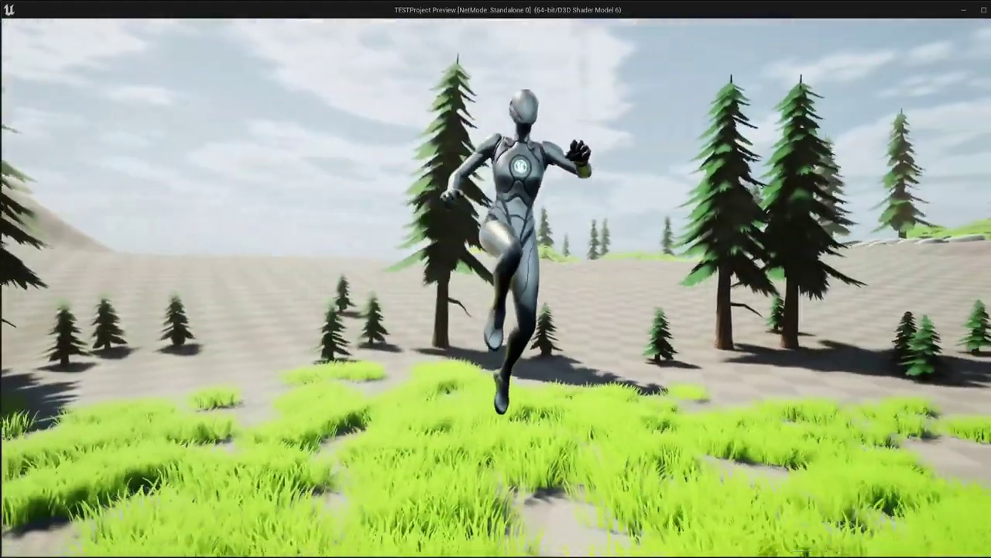
pyautogui.scroll(1, 496, 279)
pyautogui.scroll(2, 496, 279)
pyautogui.scroll(-3, 496, 279)
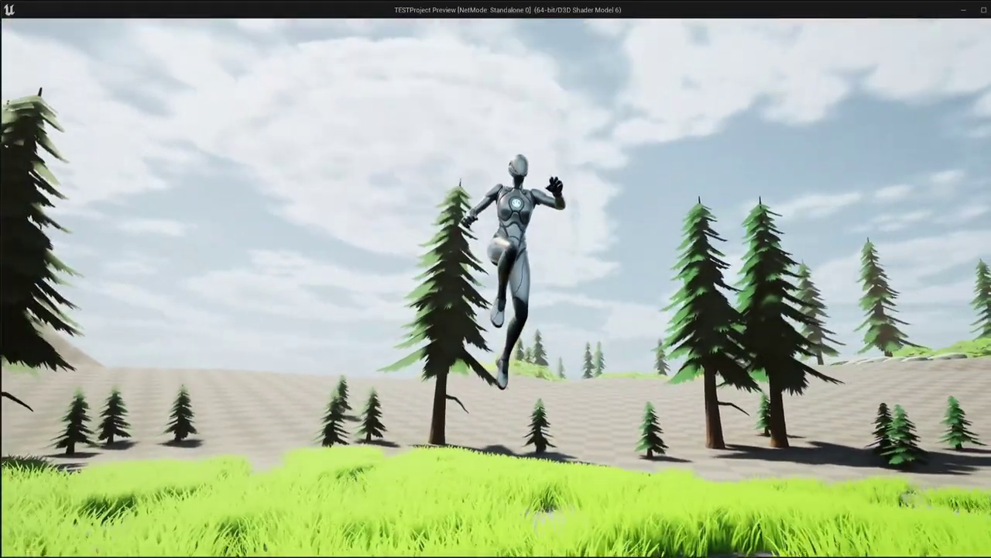
pyautogui.scroll(3, 496, 279)
pyautogui.scroll(-3, 496, 279)
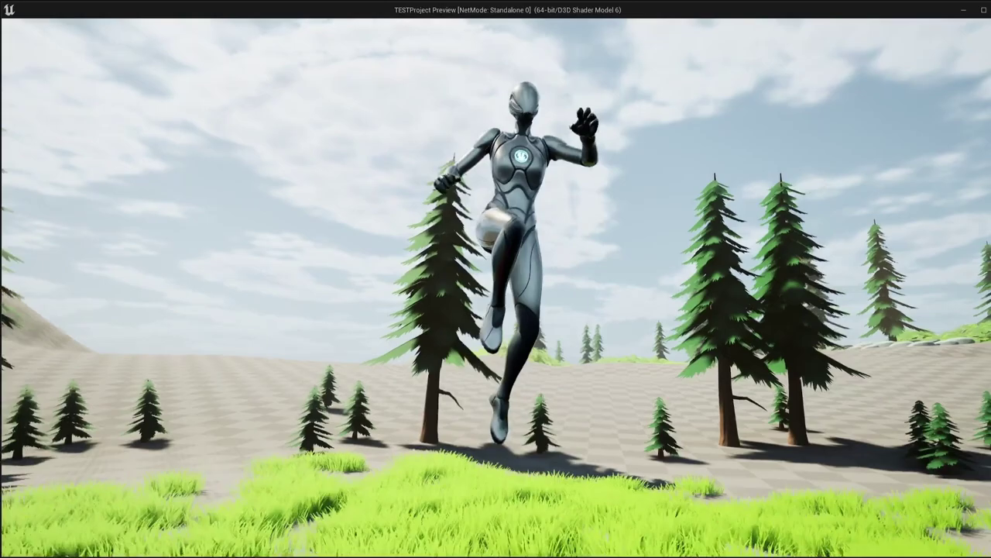
pyautogui.scroll(-2, 495, 279)
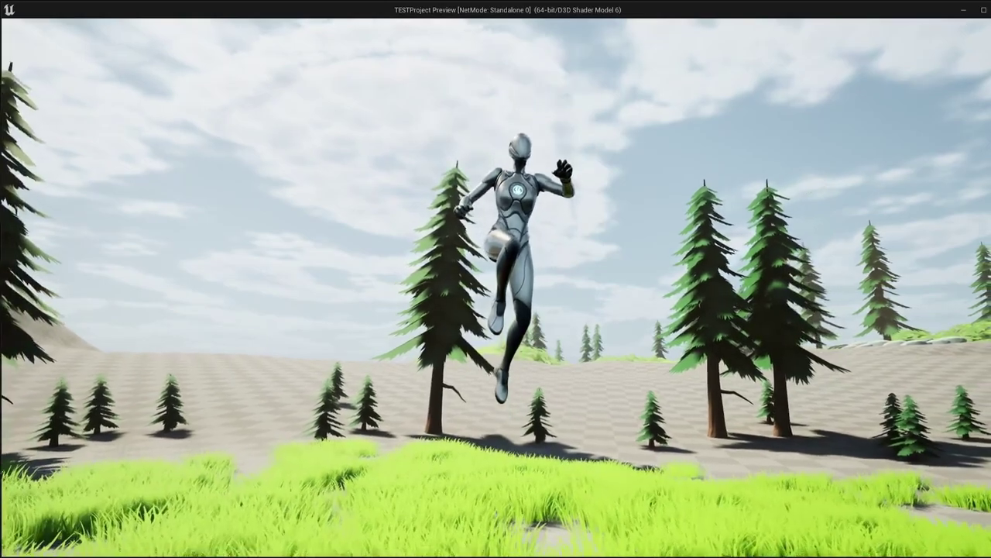
pyautogui.scroll(2, 496, 279)
pyautogui.scroll(-2, 495, 278)
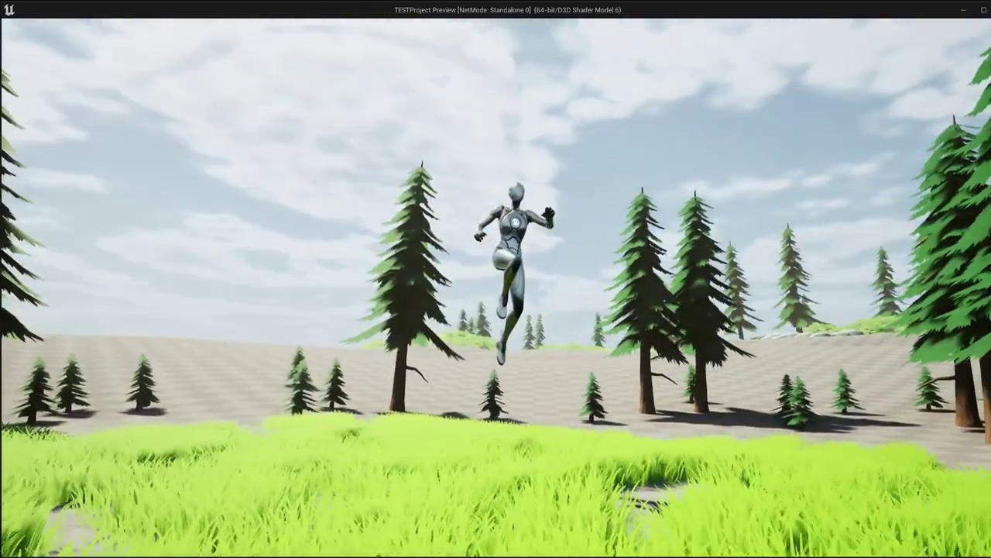
pyautogui.scroll(1, 496, 279)
pyautogui.scroll(1, 496, 279)
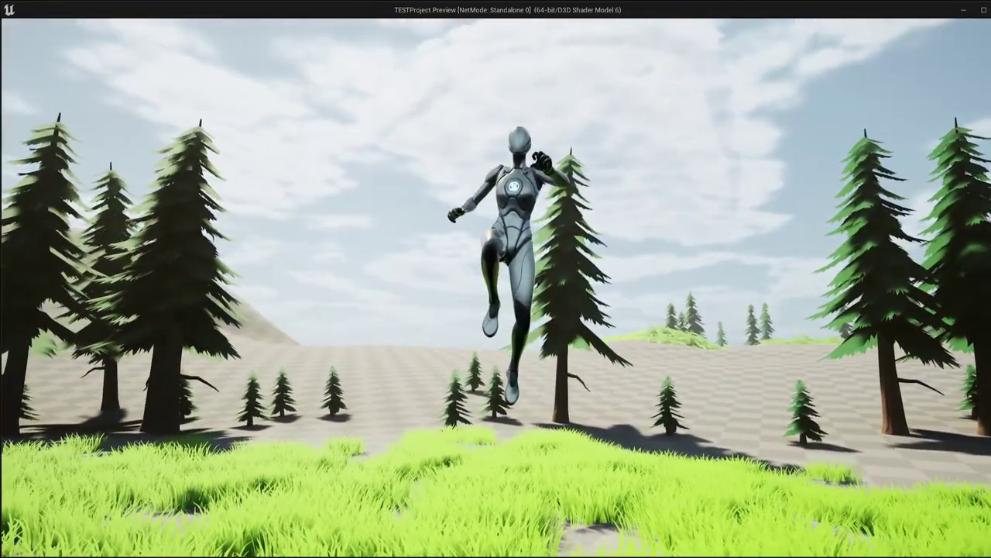
pyautogui.press('Escape')
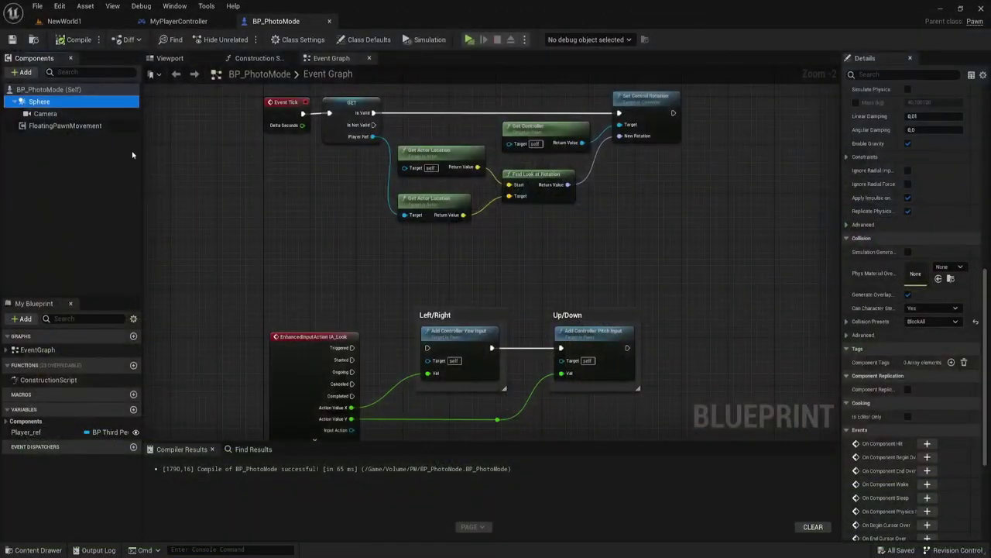
# Drag the Camera component into the Event Graph as a reference node beside IA_Look.
pyautogui.click(74, 114)
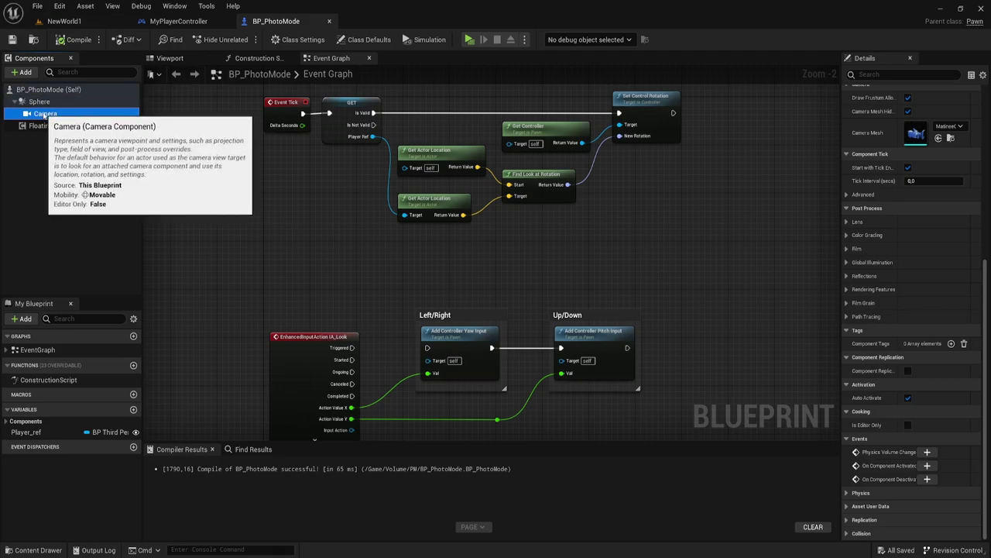
pyautogui.moveTo(44, 116); pyautogui.dragTo(667, 285)
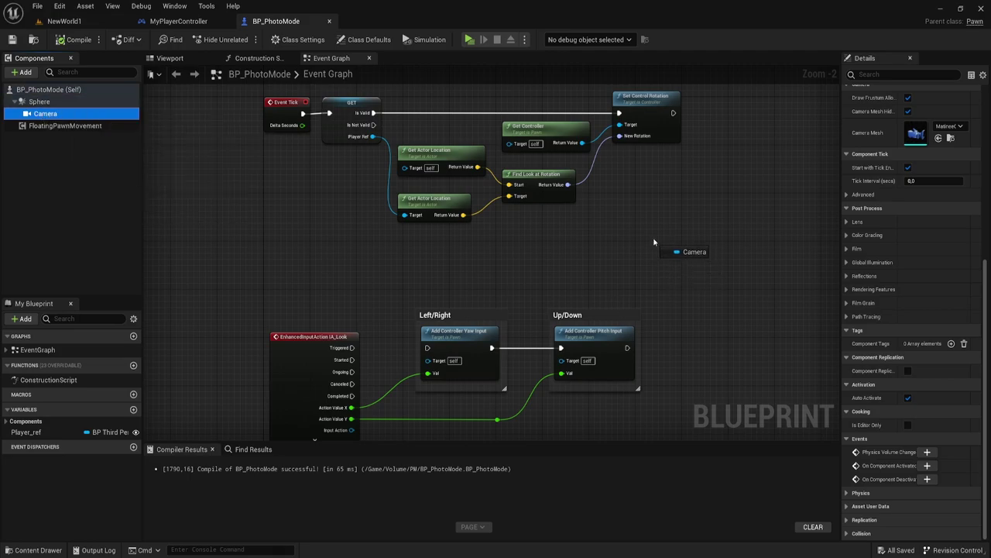
pyautogui.moveTo(654, 242); pyautogui.dragTo(662, 247)
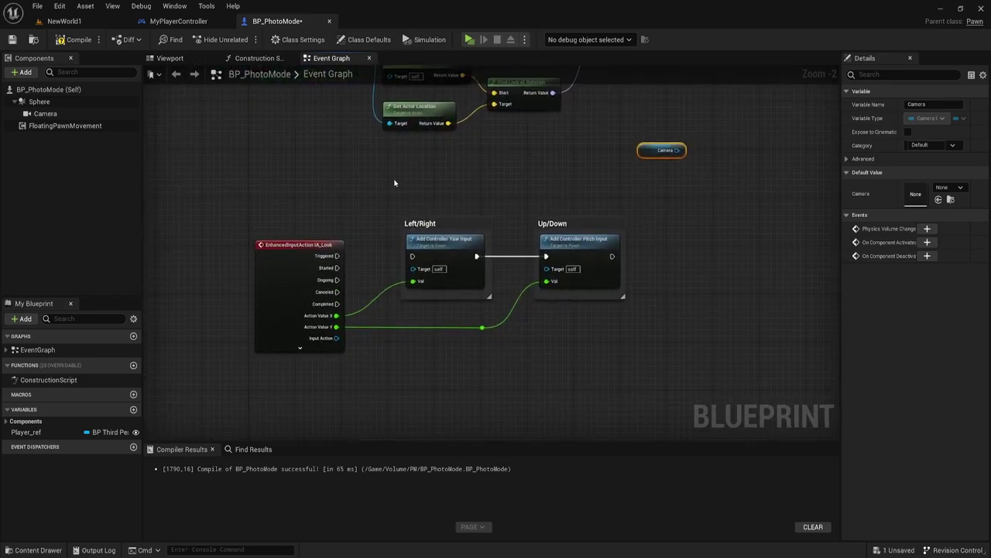
# Move the Left/Right and Up/Down nodes lower and select the Camera reference node.
pyautogui.moveTo(394, 183); pyautogui.dragTo(609, 376)
pyautogui.moveTo(579, 252); pyautogui.dragTo(573, 349)
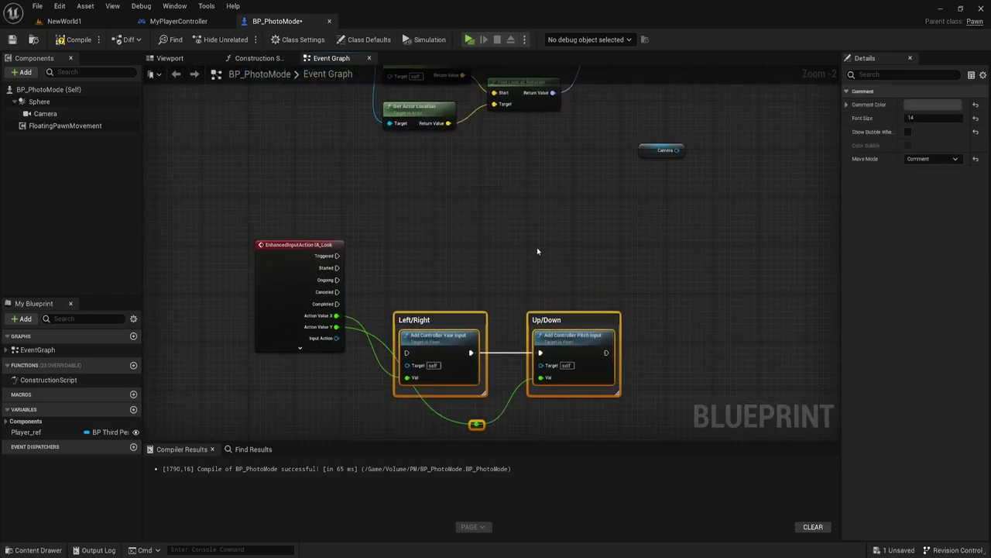
pyautogui.moveTo(537, 251); pyautogui.dragTo(568, 222, button='right')
pyautogui.moveTo(679, 118); pyautogui.dragTo(447, 210)
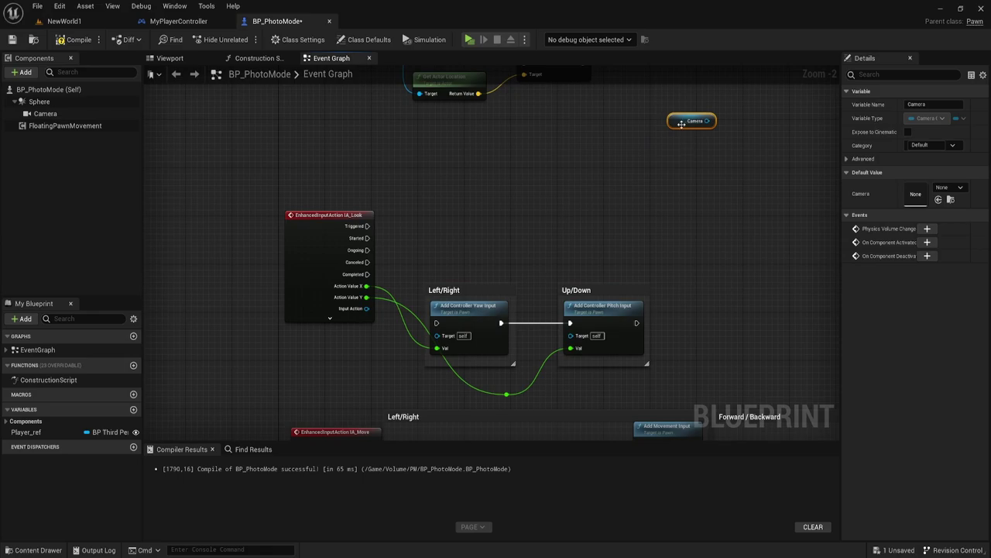
pyautogui.scroll(2, 501, 220)
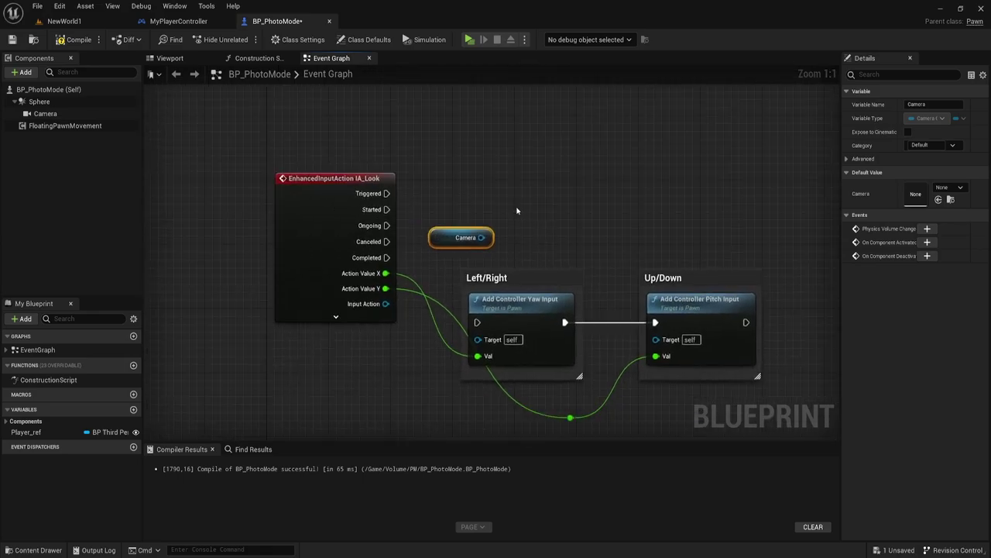
# Add a Set Relative Location node from the Camera pin and split its New Location into X, Y, Z.
pyautogui.moveTo(484, 238); pyautogui.dragTo(516, 175)
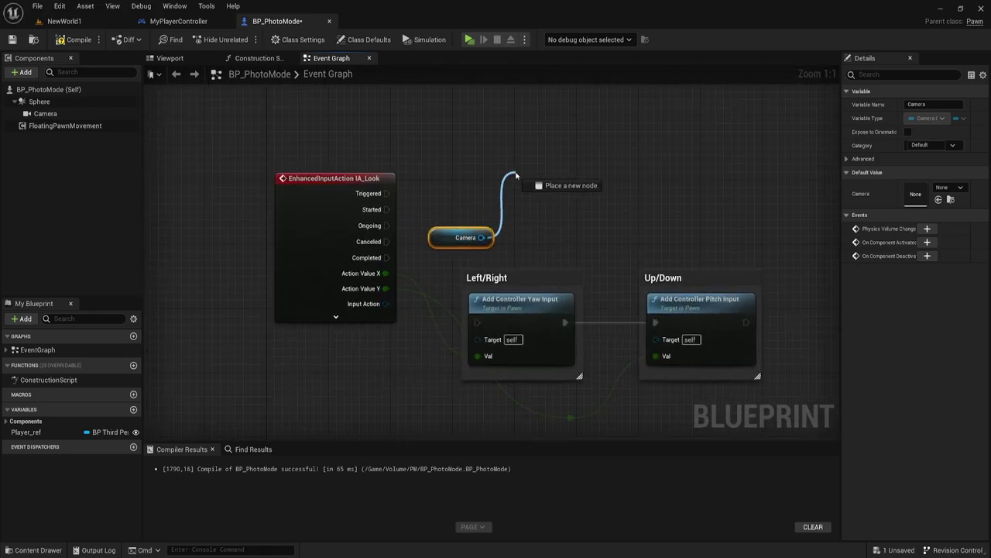
pyautogui.write('set')
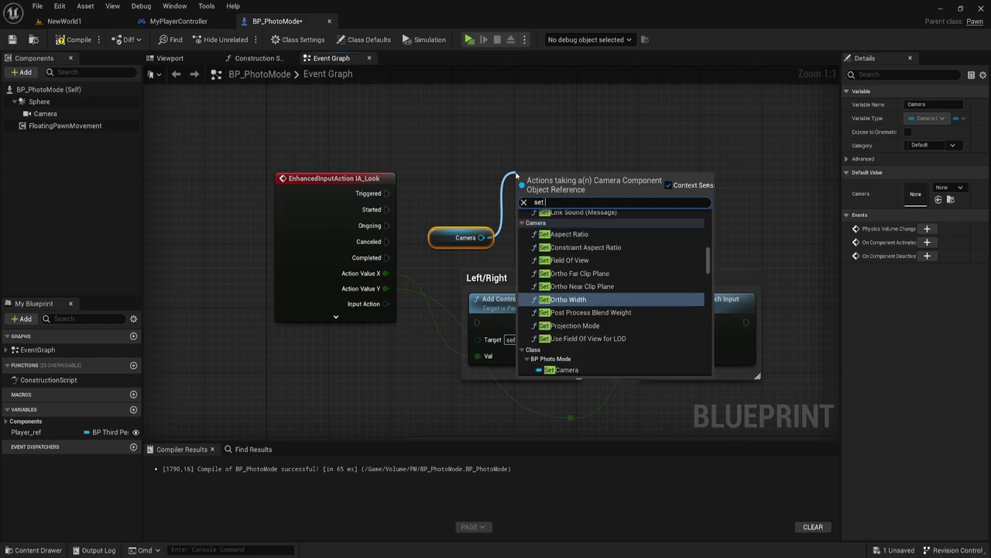
pyautogui.write(' r')
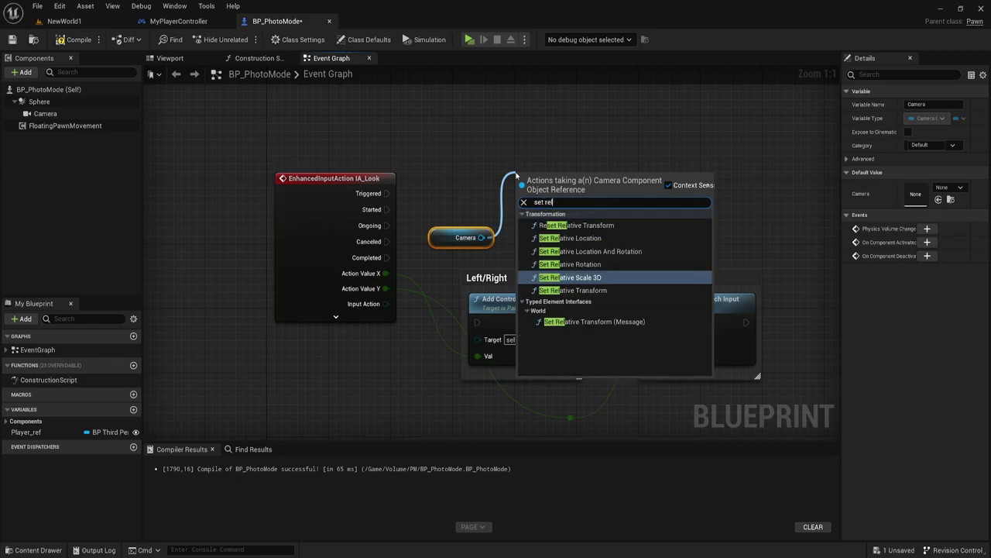
pyautogui.write('el')
pyautogui.click(573, 238)
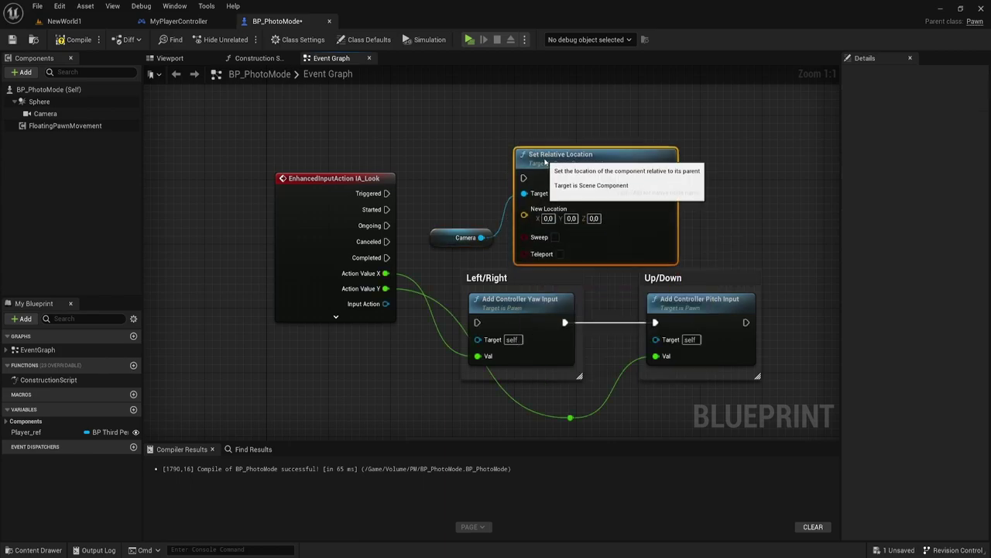
pyautogui.rightClick(533, 217)
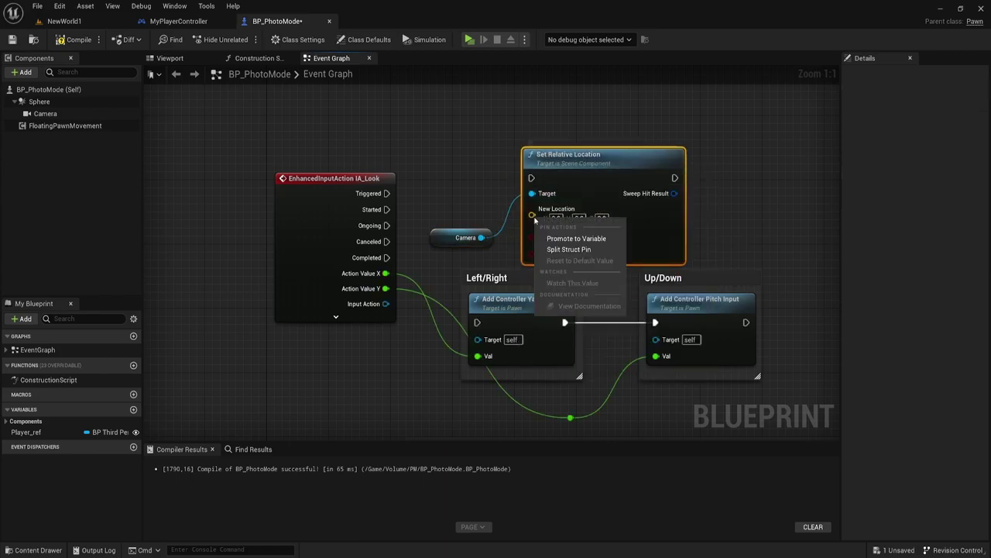
pyautogui.click(563, 248)
pyautogui.moveTo(564, 158); pyautogui.dragTo(580, 142)
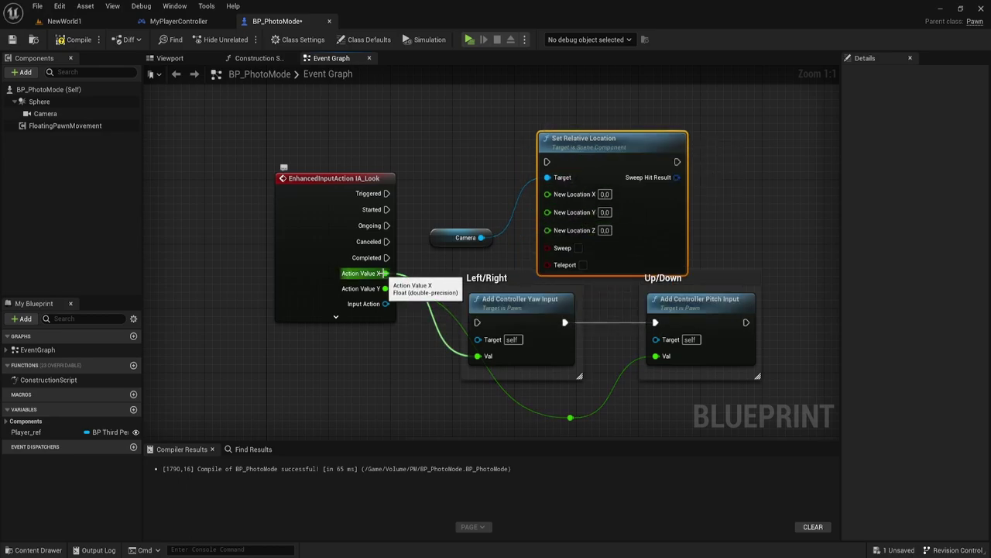
pyautogui.moveTo(382, 273)
pyautogui.mouseDown()
pyautogui.moveTo(552, 235)
pyautogui.moveTo(457, 264)
pyautogui.mouseUp()
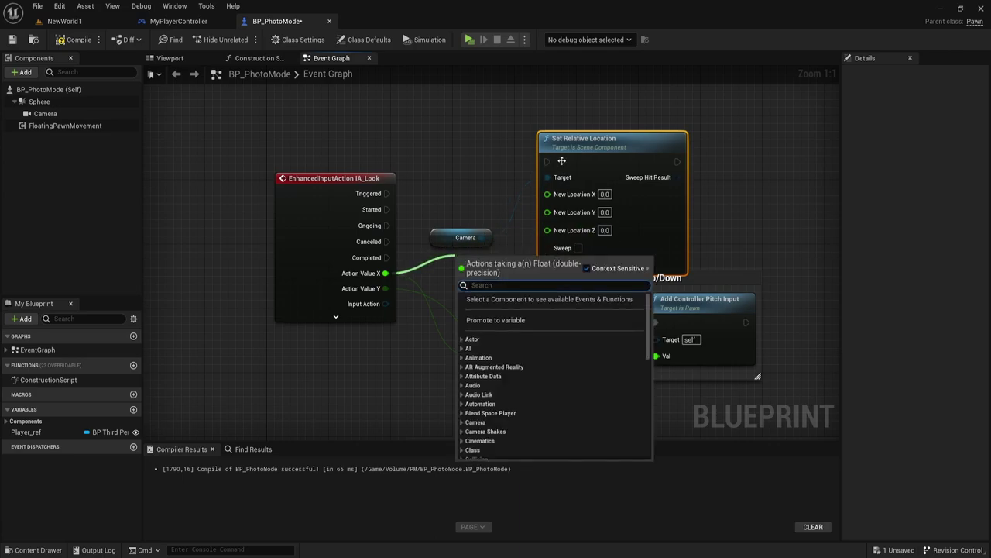
# Connect IA_Look's Triggered pin to Set Relative Location's execution input.
pyautogui.click(462, 144)
pyautogui.moveTo(408, 180)
pyautogui.mouseDown(button='right')
pyautogui.moveTo(423, 190)
pyautogui.moveTo(400, 220)
pyautogui.mouseUp(button='right')
pyautogui.moveTo(354, 233); pyautogui.dragTo(540, 202)
# Add a Get Relative Location node for the Camera and place it under Event BeginPlay.
pyautogui.moveTo(479, 277); pyautogui.dragTo(404, 192)
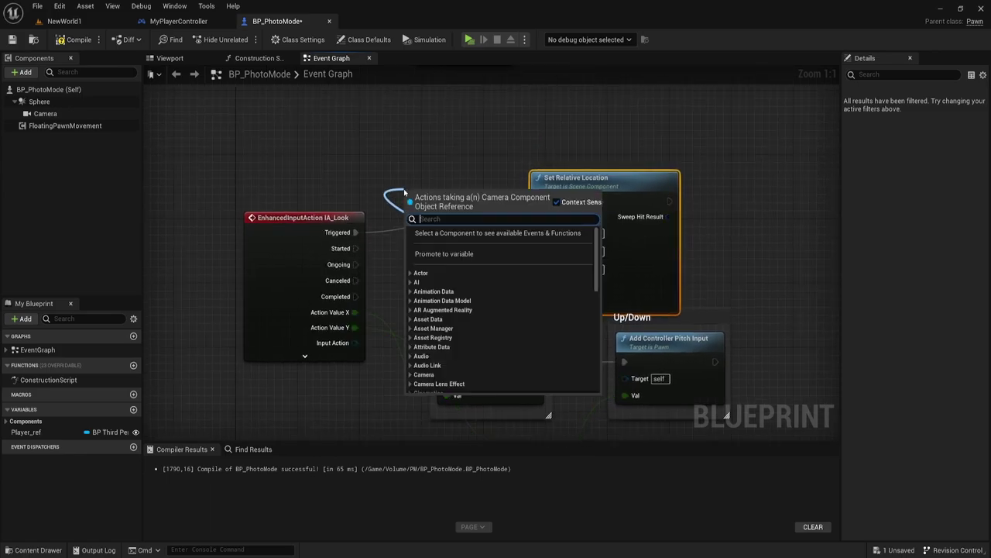
pyautogui.write('get r')
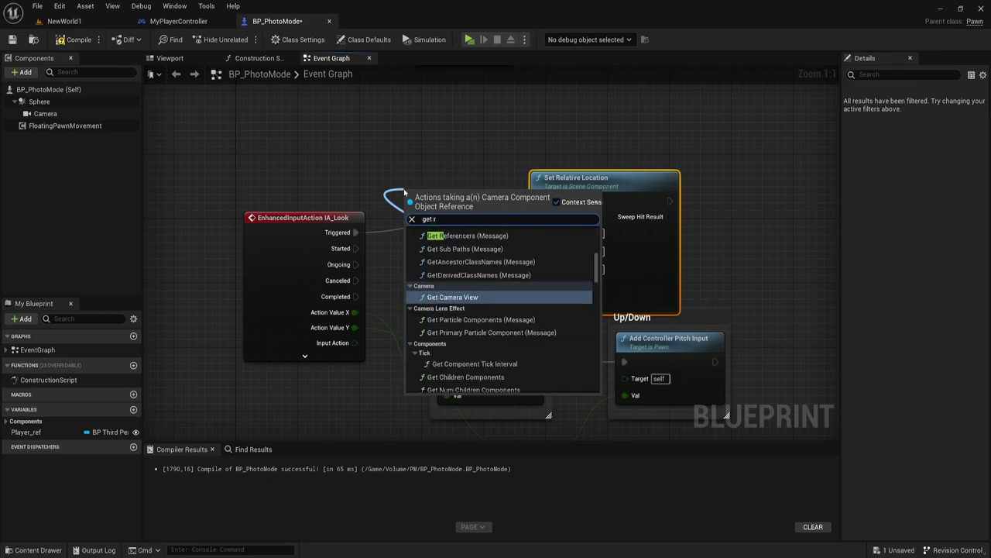
pyautogui.write('ela')
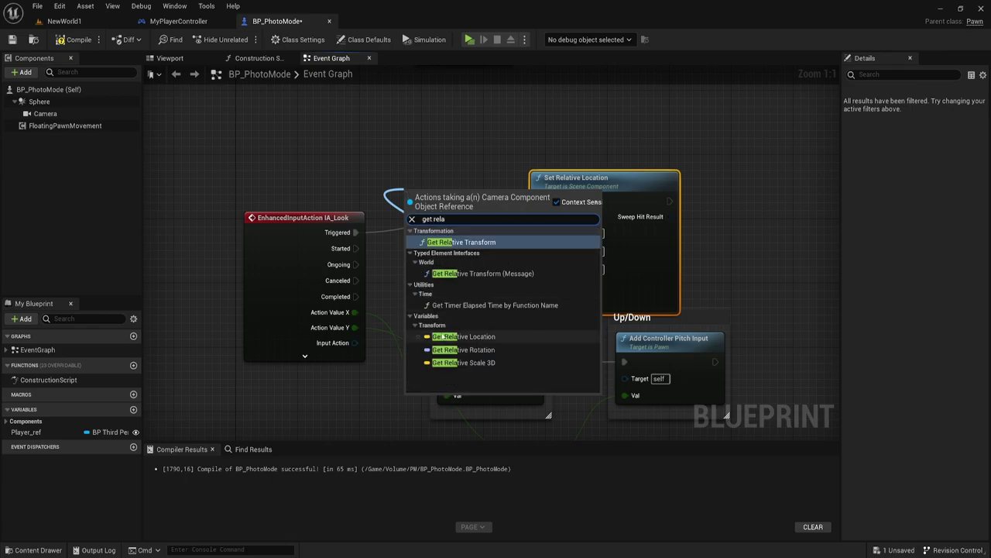
pyautogui.click(474, 336)
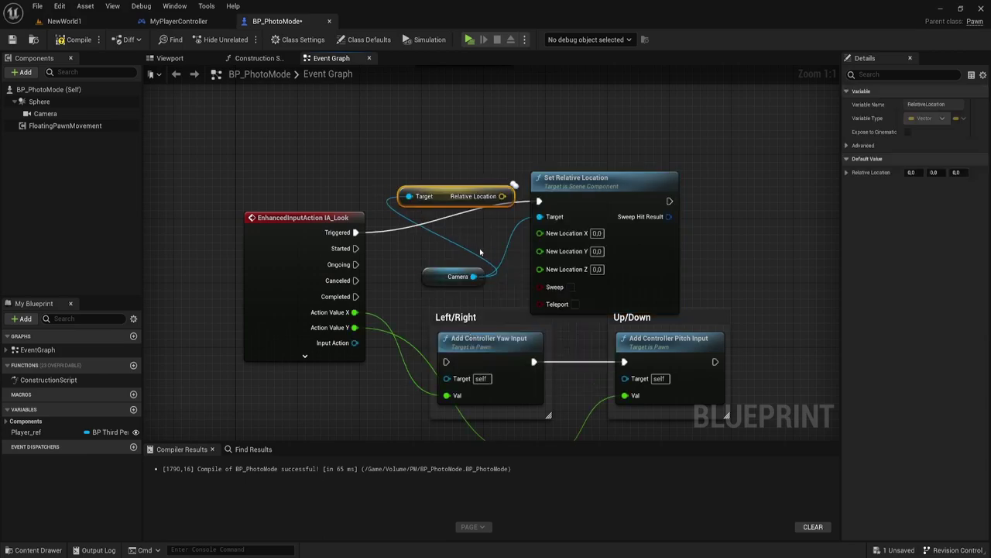
pyautogui.moveTo(474, 337); pyautogui.dragTo(457, 325, button='right')
pyautogui.scroll(-1, 473, 338)
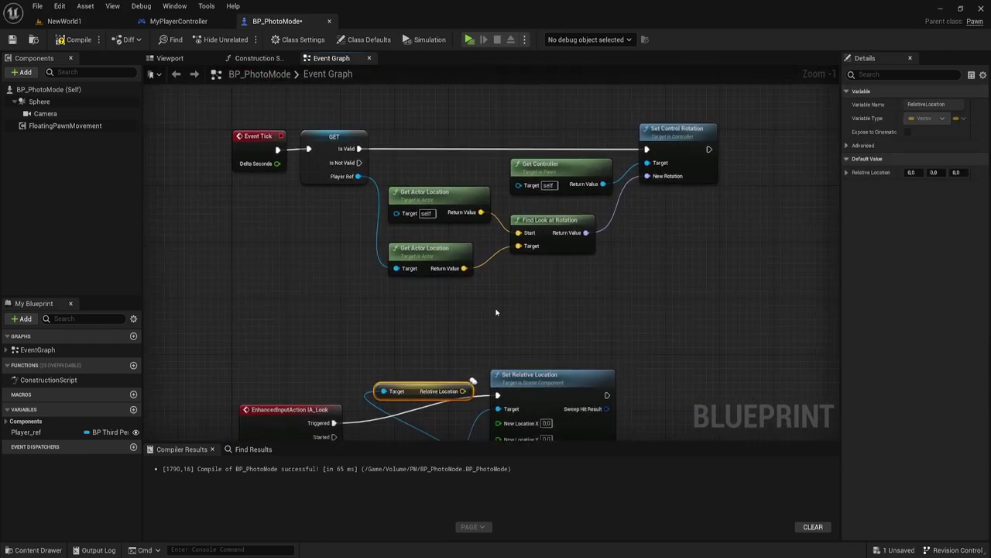
pyautogui.scroll(-2, 455, 333)
pyautogui.scroll(1, 454, 340)
pyautogui.scroll(1, 453, 344)
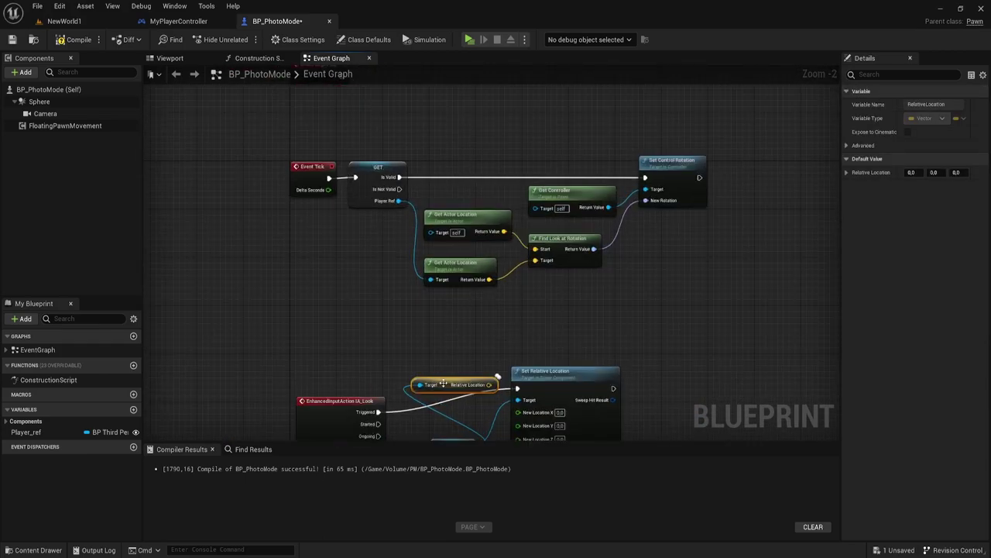
pyautogui.moveTo(443, 383); pyautogui.dragTo(364, 101)
pyautogui.moveTo(364, 101); pyautogui.dragTo(464, 251, button='right')
pyautogui.scroll(2, 464, 252)
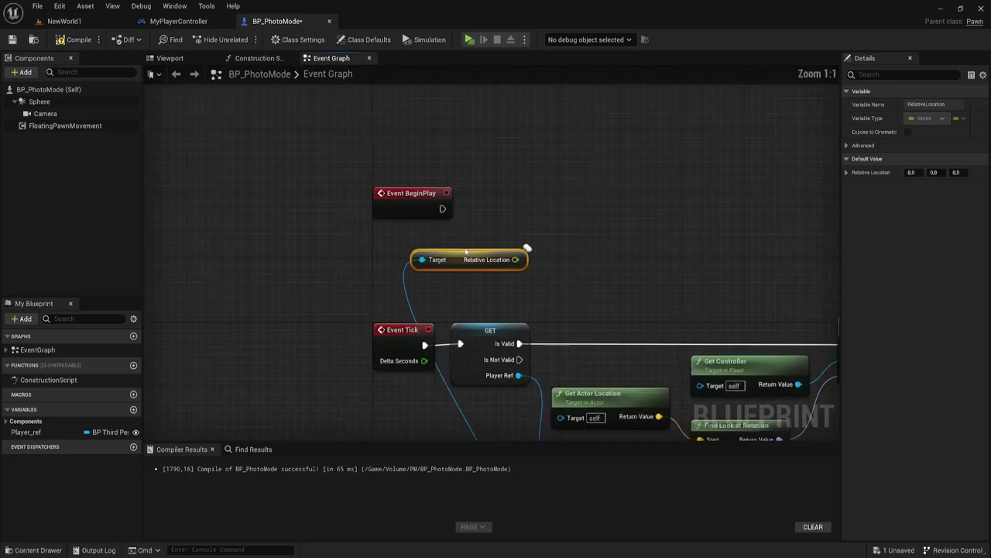
pyautogui.moveTo(455, 256)
pyautogui.mouseDown()
pyautogui.moveTo(424, 240)
pyautogui.moveTo(420, 252)
pyautogui.mouseUp()
# Split the Relative Location output into X, Y, Z and wire a Camera reference into Target.
pyautogui.rightClick(486, 258)
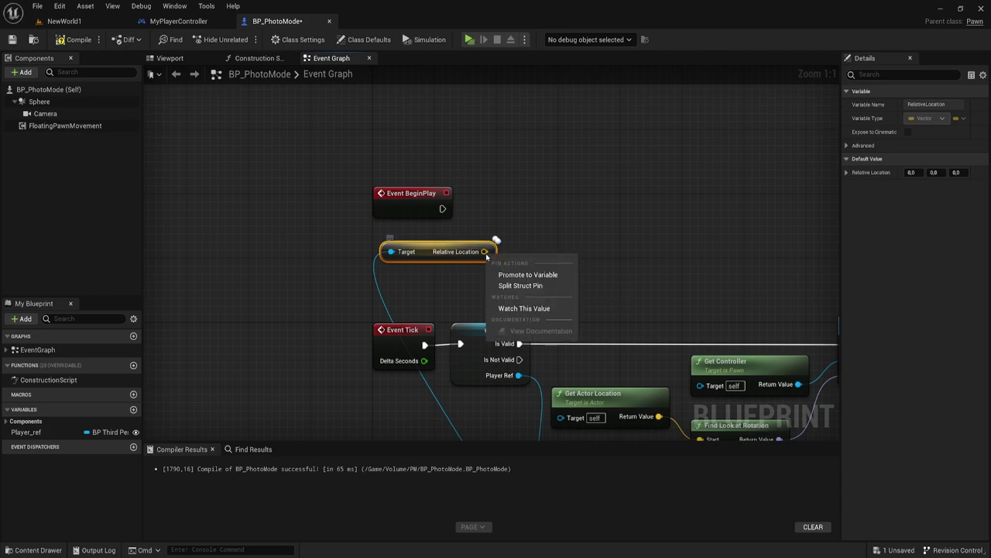
pyautogui.click(520, 285)
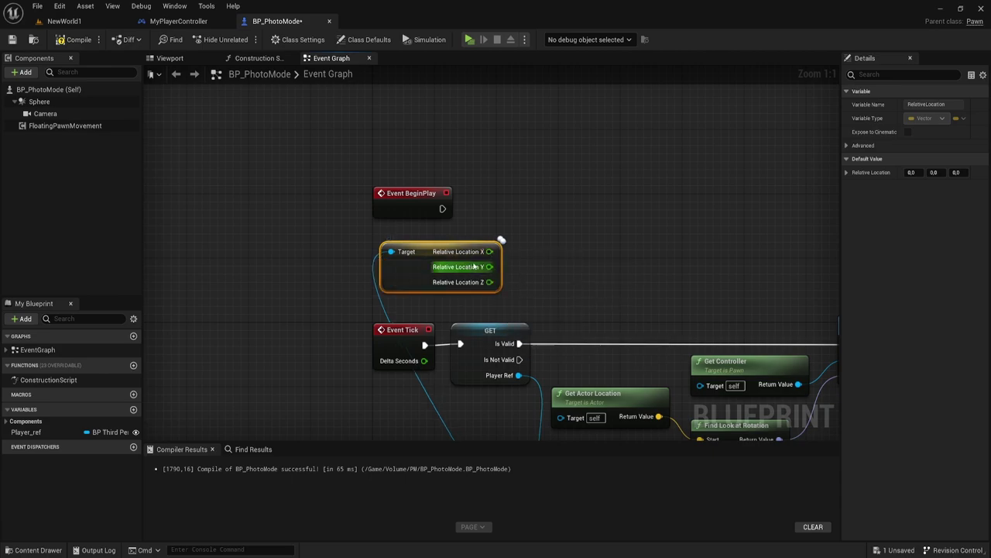
pyautogui.moveTo(475, 265); pyautogui.dragTo(489, 239, button='right')
pyautogui.keyDown('alt'); pyautogui.click(402, 286); pyautogui.keyUp('alt')
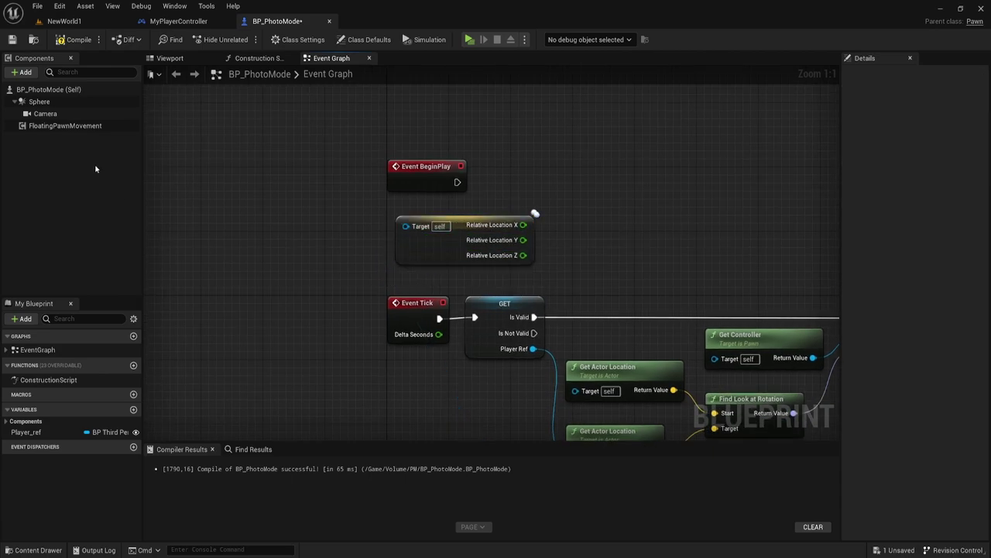
pyautogui.moveTo(45, 113)
pyautogui.mouseDown()
pyautogui.moveTo(310, 223)
pyautogui.moveTo(405, 226)
pyautogui.mouseUp()
pyautogui.moveTo(493, 246); pyautogui.dragTo(441, 265, button='right')
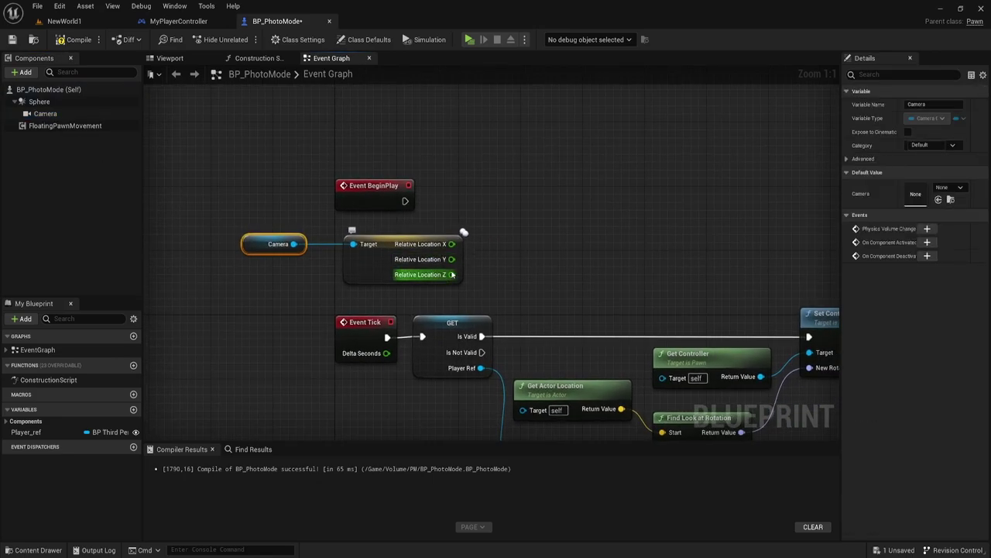
# Promote Relative Location Z to a new variable and drive its SET node from Event BeginPlay.
pyautogui.moveTo(453, 274); pyautogui.dragTo(512, 177)
pyautogui.click(535, 231)
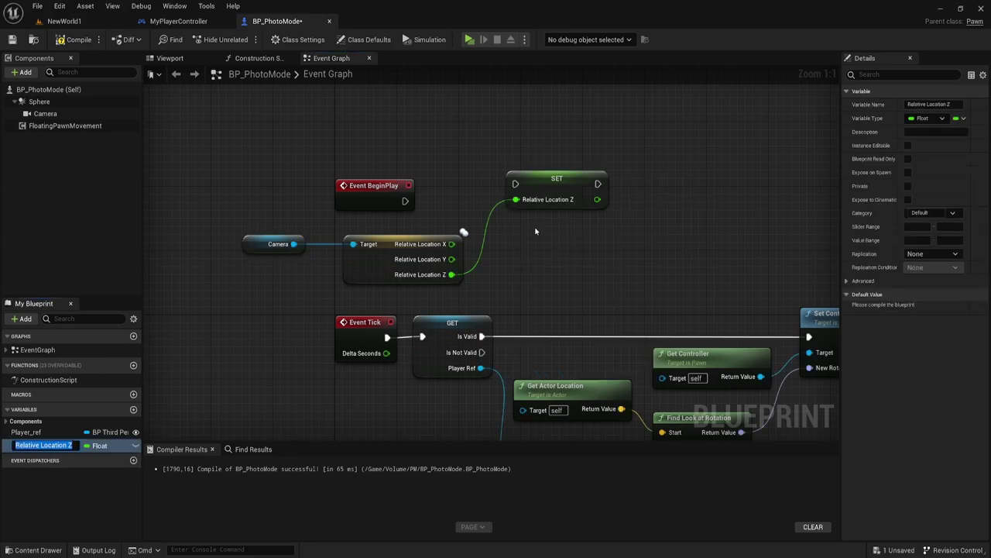
pyautogui.moveTo(519, 184)
pyautogui.mouseDown()
pyautogui.moveTo(405, 200)
pyautogui.moveTo(507, 199)
pyautogui.mouseUp()
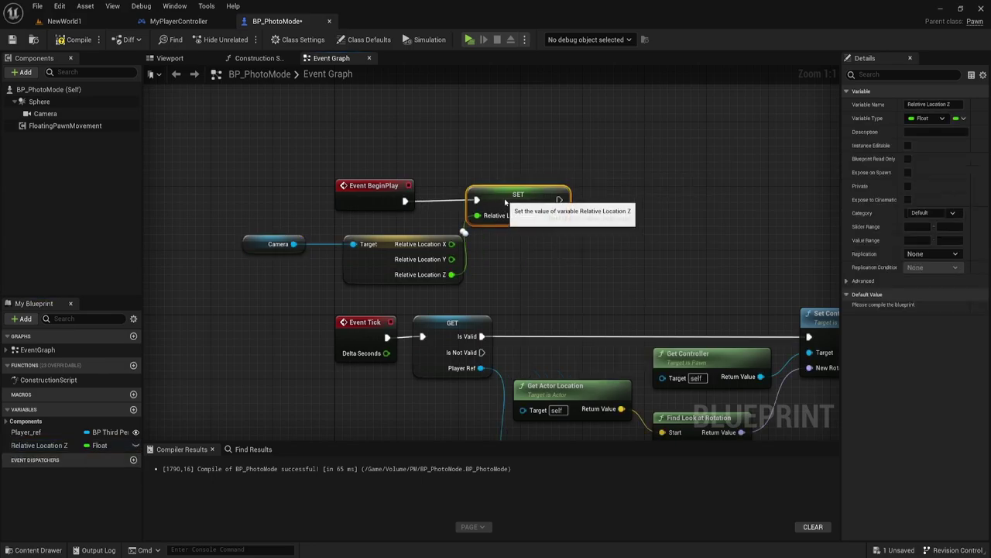
pyautogui.moveTo(387, 247); pyautogui.dragTo(372, 238)
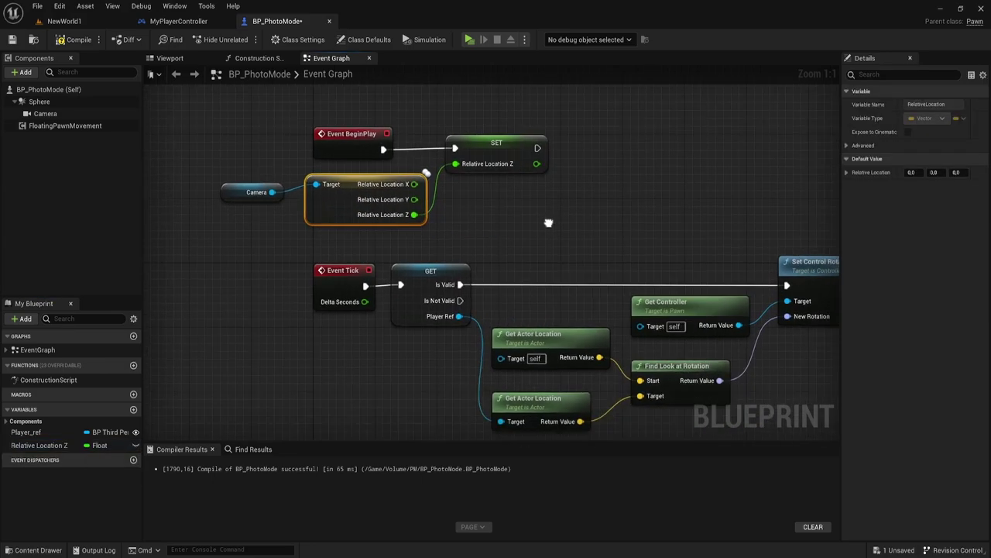
pyautogui.moveTo(337, 222); pyautogui.dragTo(295, 135, button='right')
pyautogui.moveTo(263, 194); pyautogui.dragTo(495, 141)
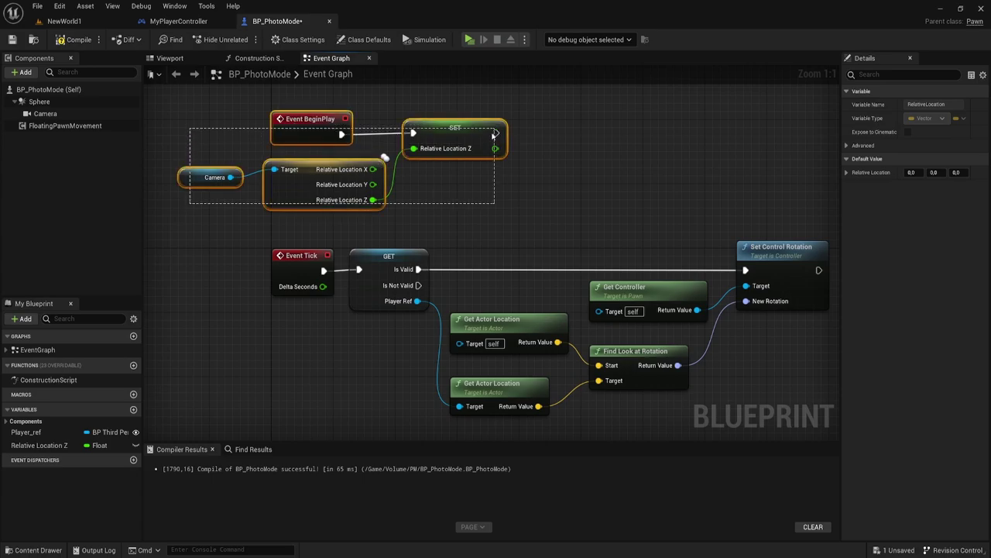
pyautogui.moveTo(471, 227); pyautogui.dragTo(457, 62, button='right')
pyautogui.moveTo(474, 251); pyautogui.dragTo(495, 147, button='right')
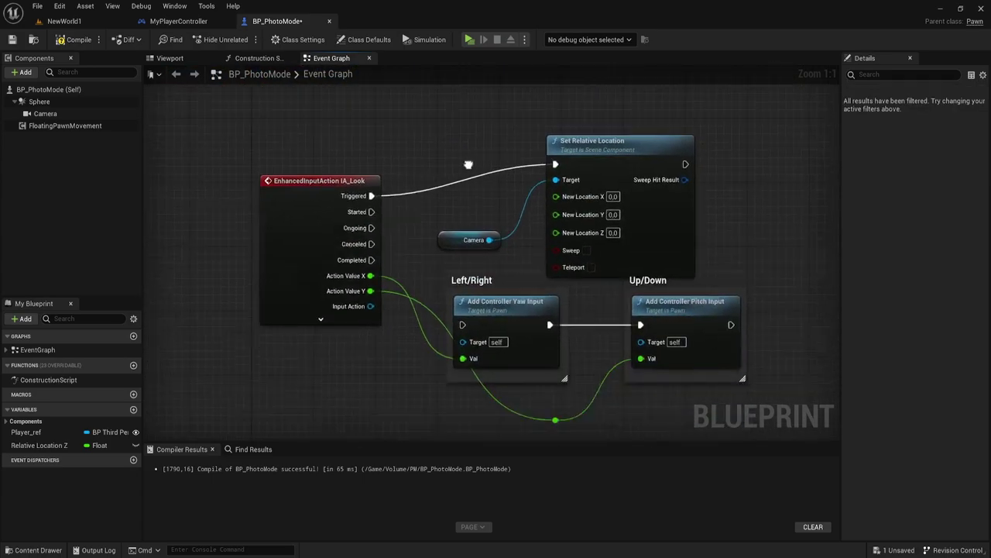
# Sum a Relative Location Z getter and Action Value X with a + node into New Location Z, then compile.
pyautogui.moveTo(465, 283); pyautogui.dragTo(469, 102, button='right')
pyautogui.moveTo(488, 171)
pyautogui.mouseDown(button='right')
pyautogui.moveTo(428, 264)
pyautogui.moveTo(477, 270)
pyautogui.mouseUp(button='right')
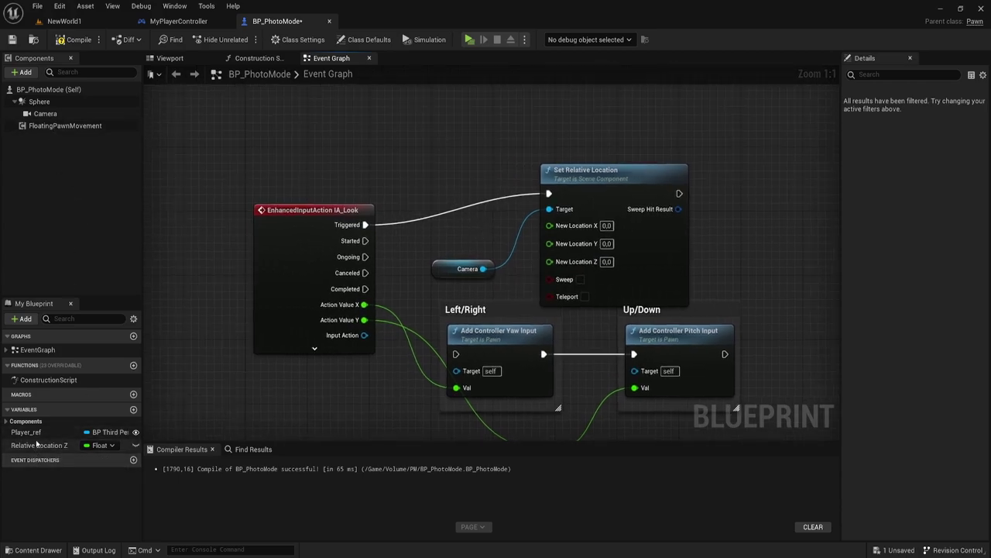
pyautogui.keyDown('ctrl'); pyautogui.moveTo(29, 447); pyautogui.dragTo(392, 159); pyautogui.keyUp('ctrl')
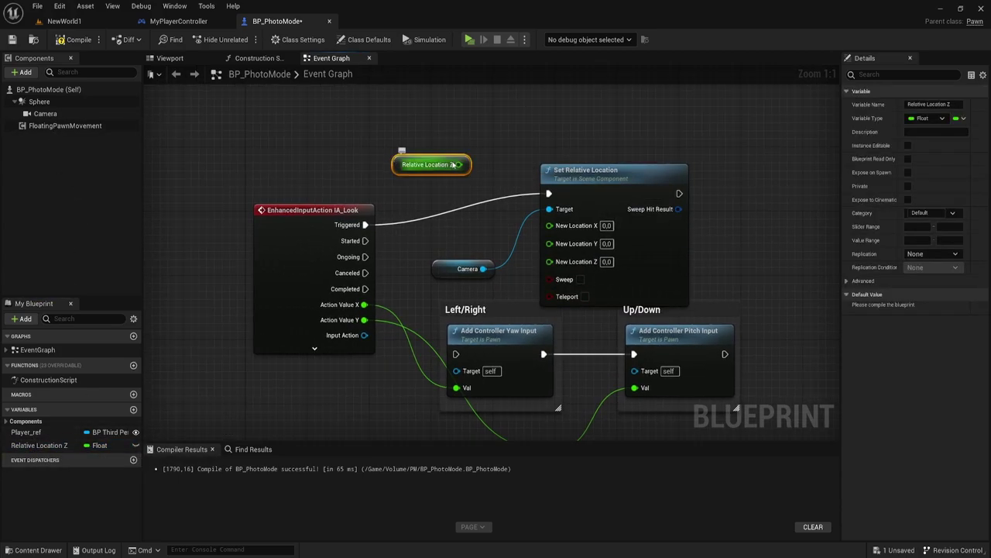
pyautogui.moveTo(453, 165); pyautogui.dragTo(439, 193)
pyautogui.write('+')
pyautogui.click(524, 285)
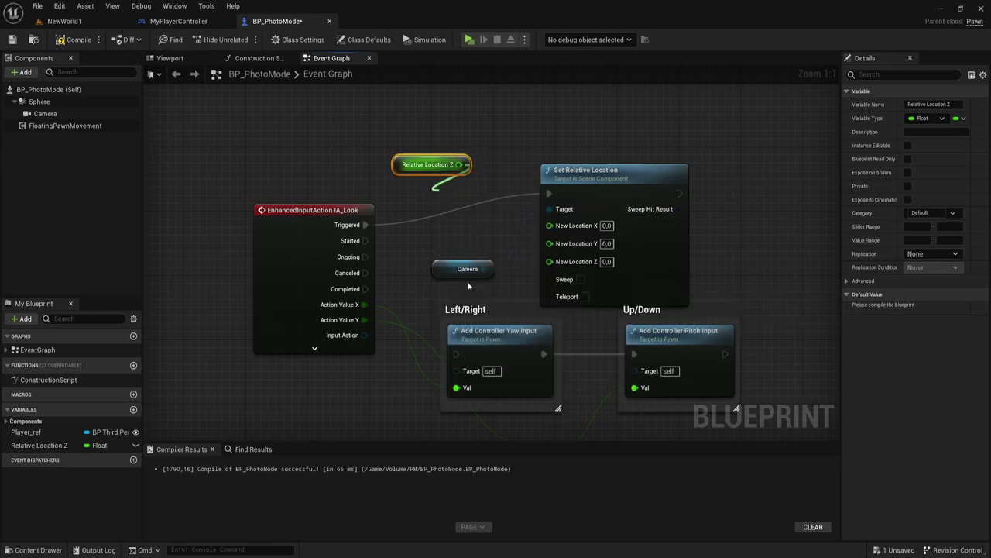
pyautogui.moveTo(450, 212); pyautogui.dragTo(364, 305)
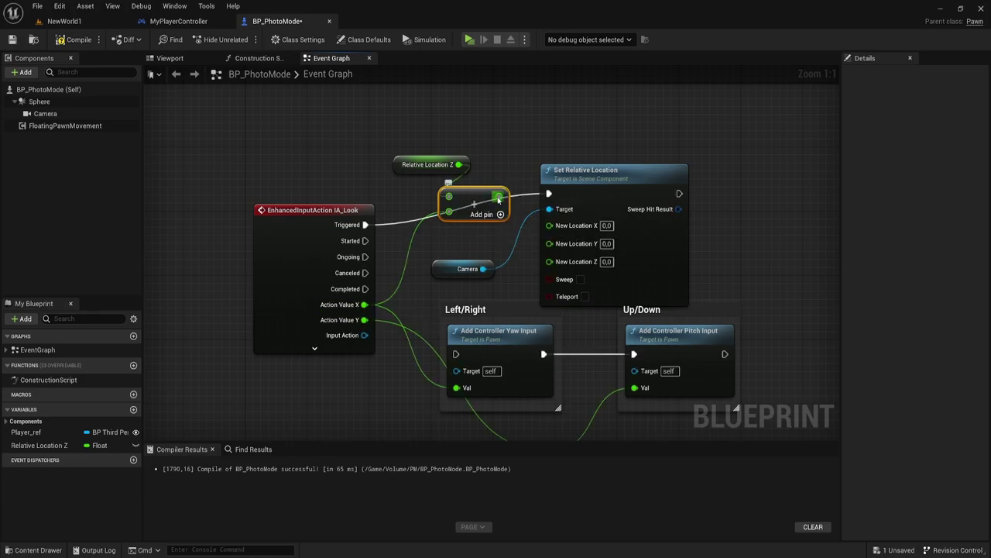
pyautogui.moveTo(499, 200); pyautogui.dragTo(550, 261)
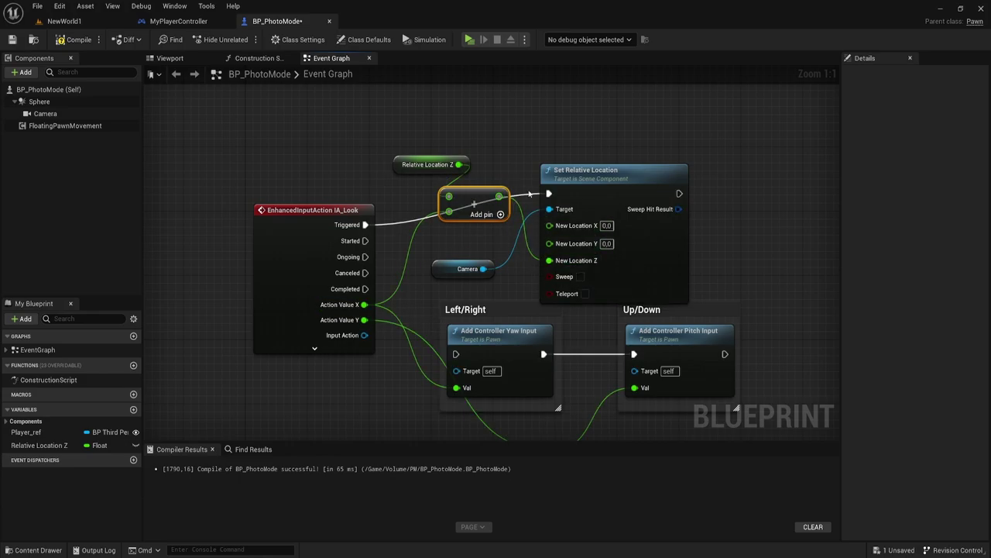
pyautogui.click(72, 41)
# Play-test the game, making the character run and jump in the forest.
pyautogui.click(469, 39)
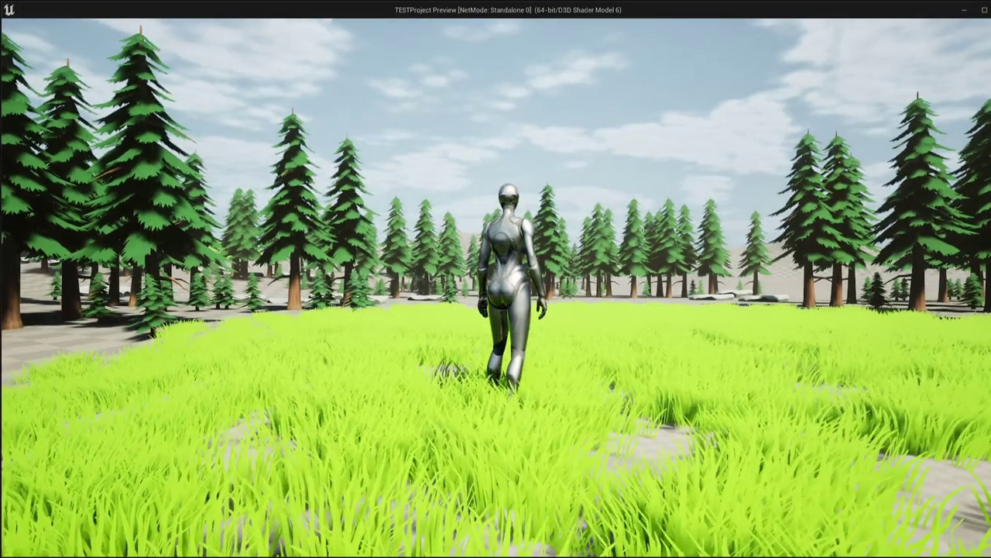
pyautogui.press('space')
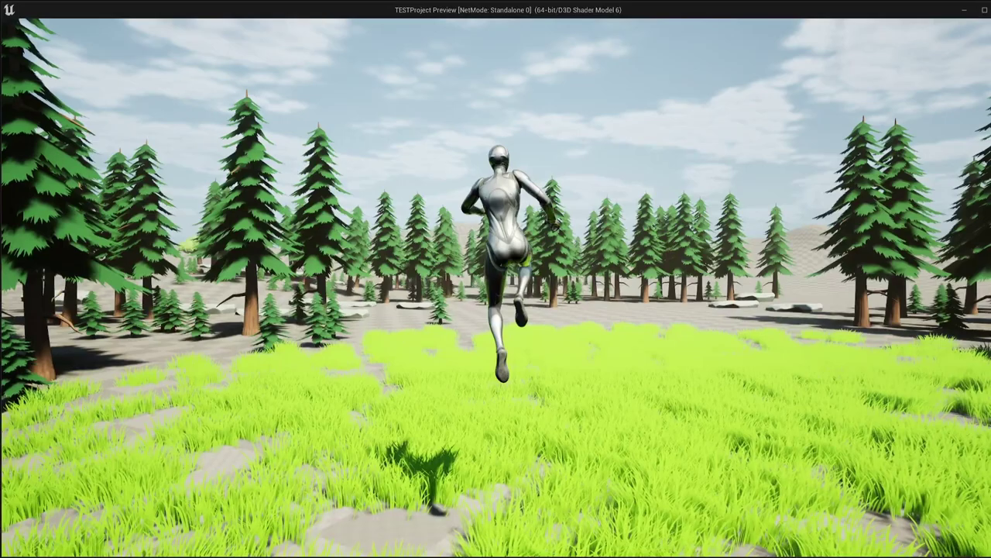
pyautogui.press('space')
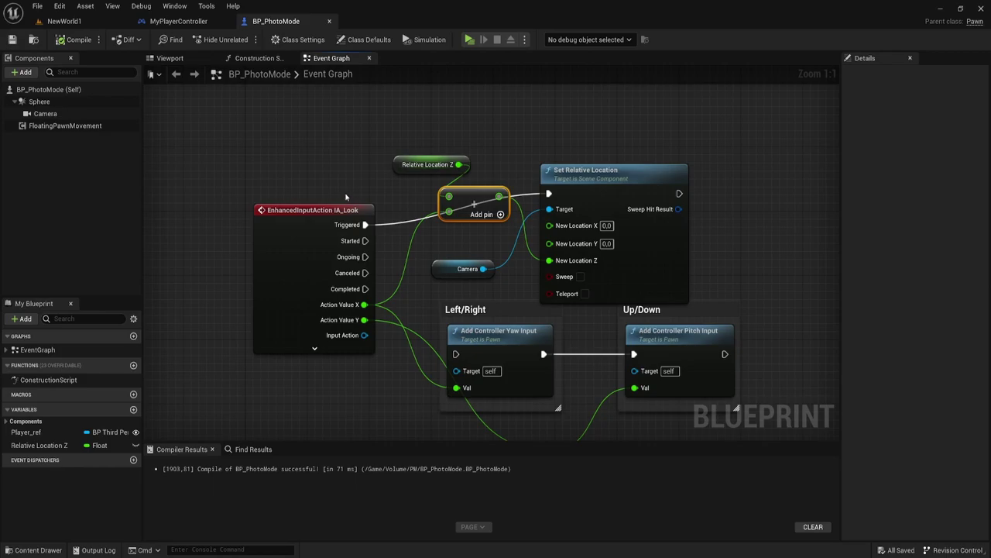
pyautogui.moveTo(459, 179)
pyautogui.mouseDown(button='right')
pyautogui.moveTo(424, 197)
pyautogui.moveTo(474, 144)
pyautogui.mouseUp(button='right')
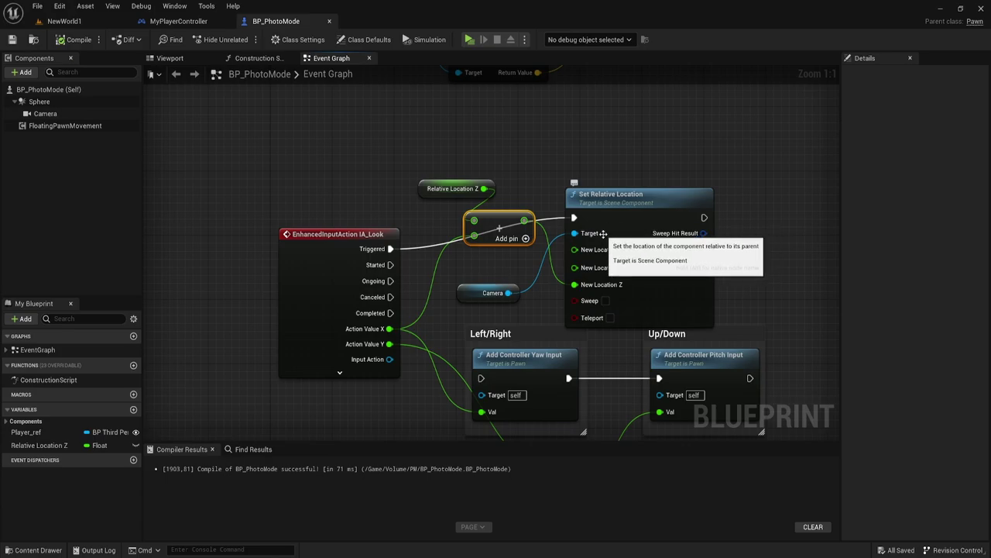
pyautogui.moveTo(632, 169)
pyautogui.mouseDown(button='right')
pyautogui.moveTo(608, 137)
pyautogui.moveTo(576, 161)
pyautogui.mouseUp(button='right')
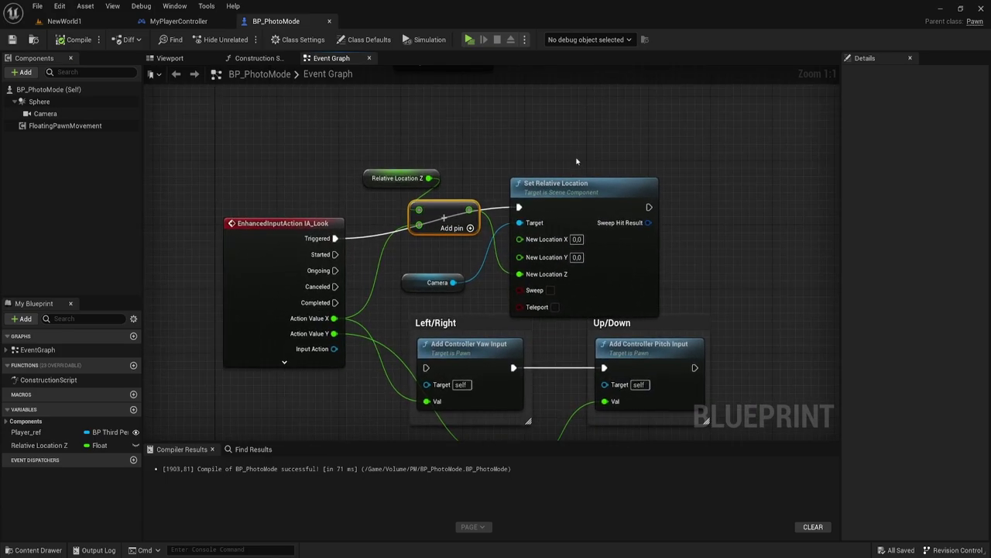
pyautogui.moveTo(485, 177)
pyautogui.mouseDown(button='right')
pyautogui.moveTo(495, 171)
pyautogui.moveTo(488, 183)
pyautogui.mouseUp(button='right')
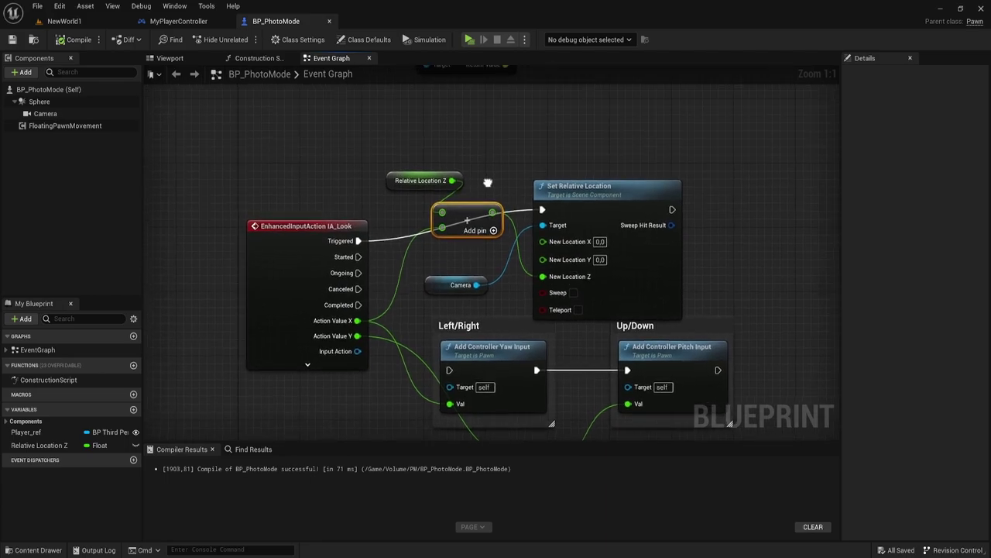
pyautogui.click(601, 192)
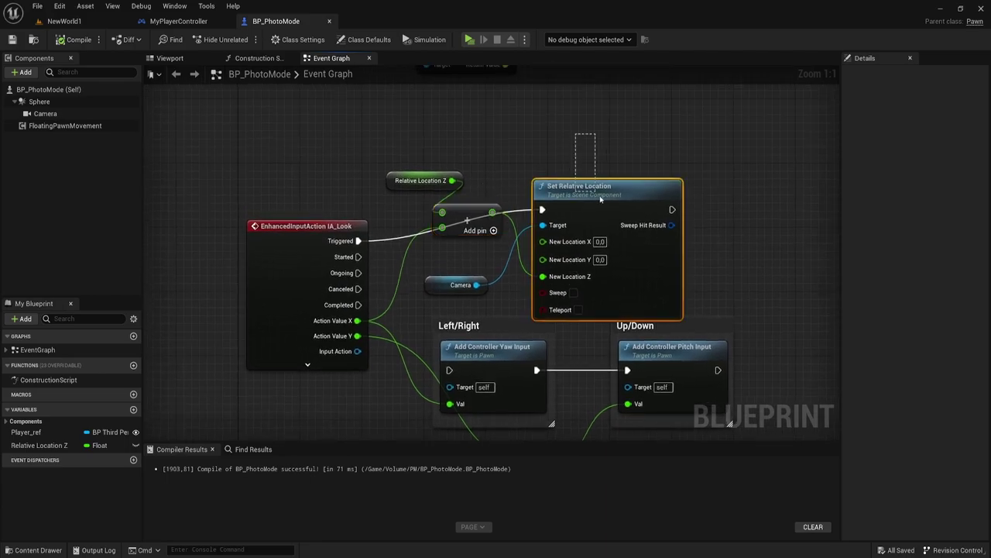
pyautogui.moveTo(709, 263)
pyautogui.mouseDown(button='right')
pyautogui.moveTo(710, 253)
pyautogui.moveTo(686, 256)
pyautogui.mouseUp(button='right')
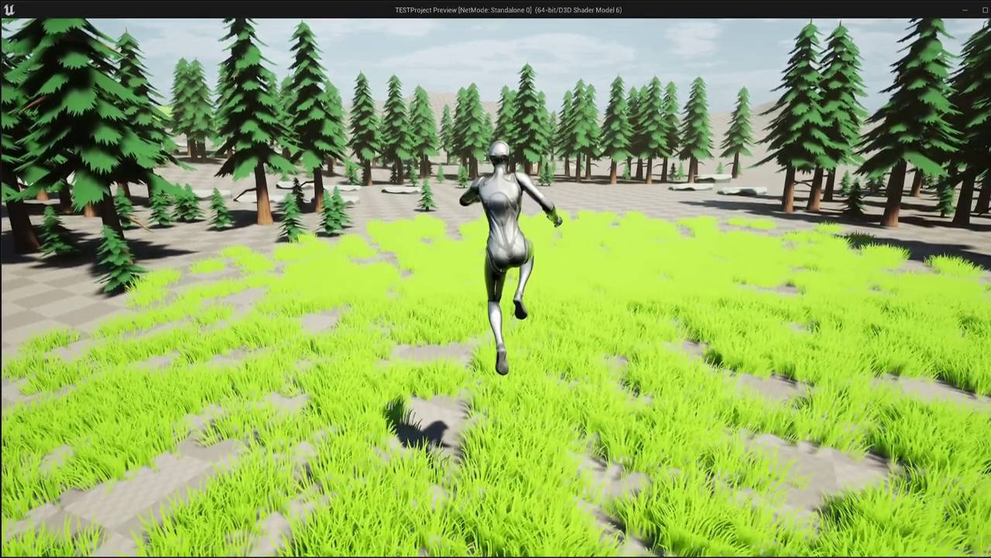
pyautogui.press('Escape')
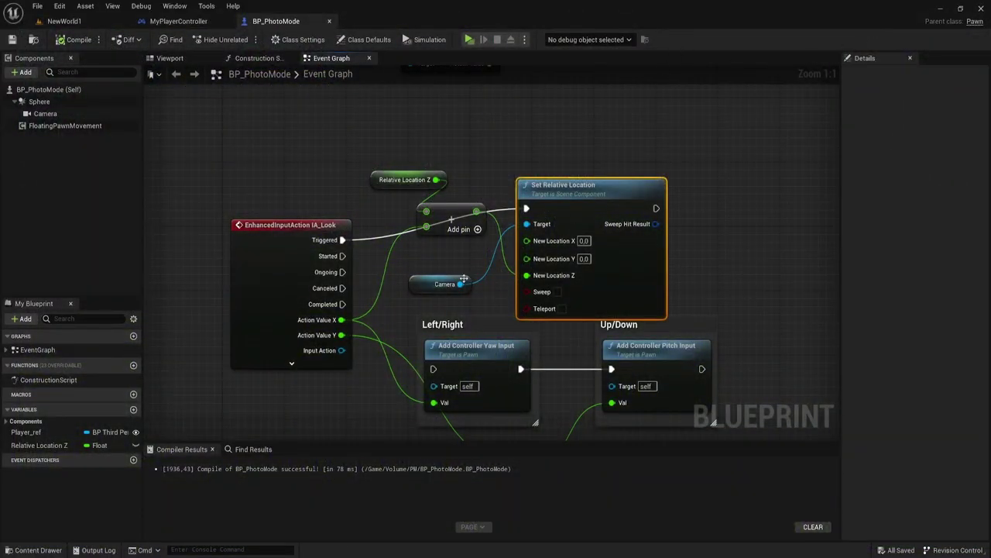
# Move the Relative Location Z and Add nodes lower in the IA_Look graph.
pyautogui.moveTo(435, 305); pyautogui.dragTo(418, 265, button='right')
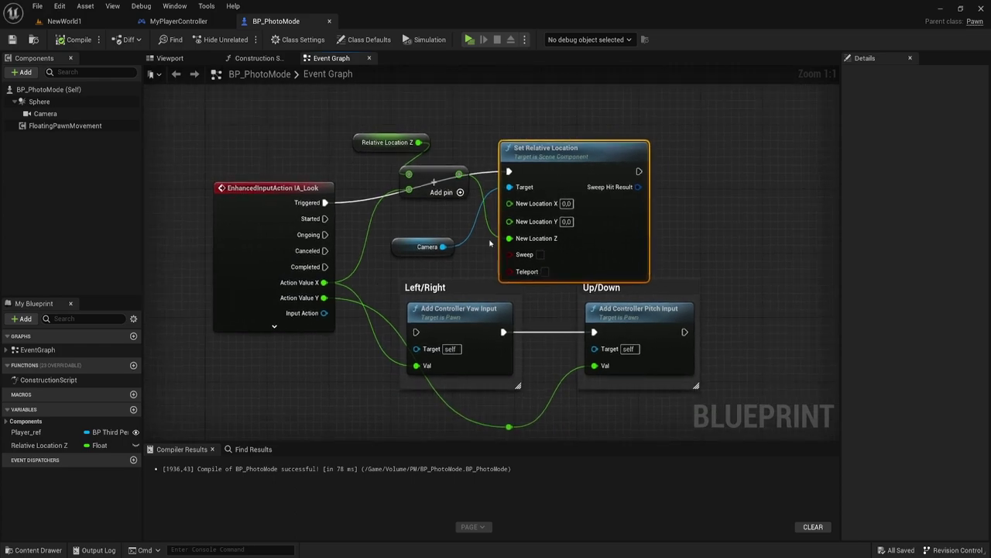
pyautogui.moveTo(490, 243); pyautogui.dragTo(502, 282, button='right')
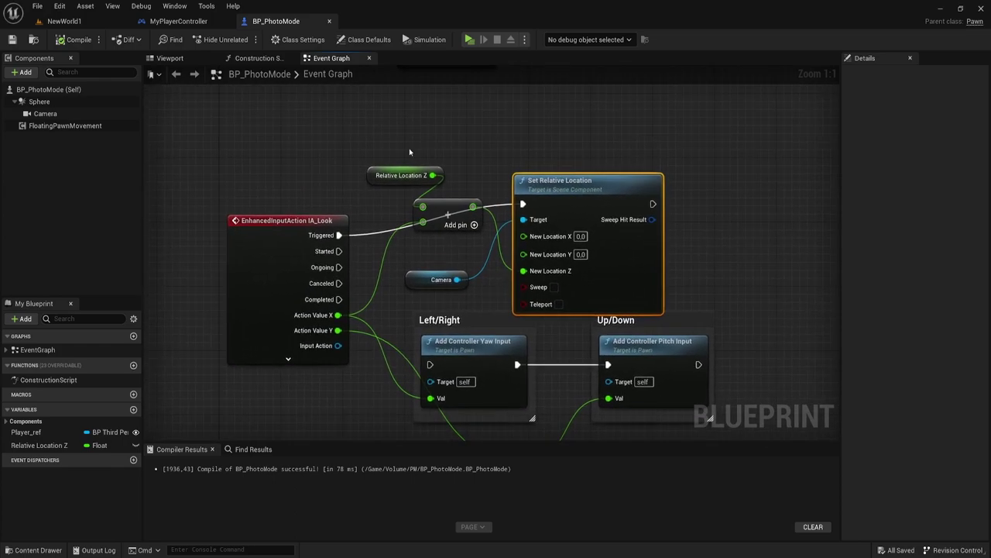
pyautogui.moveTo(463, 133); pyautogui.dragTo(362, 225)
pyautogui.moveTo(454, 207); pyautogui.dragTo(454, 238)
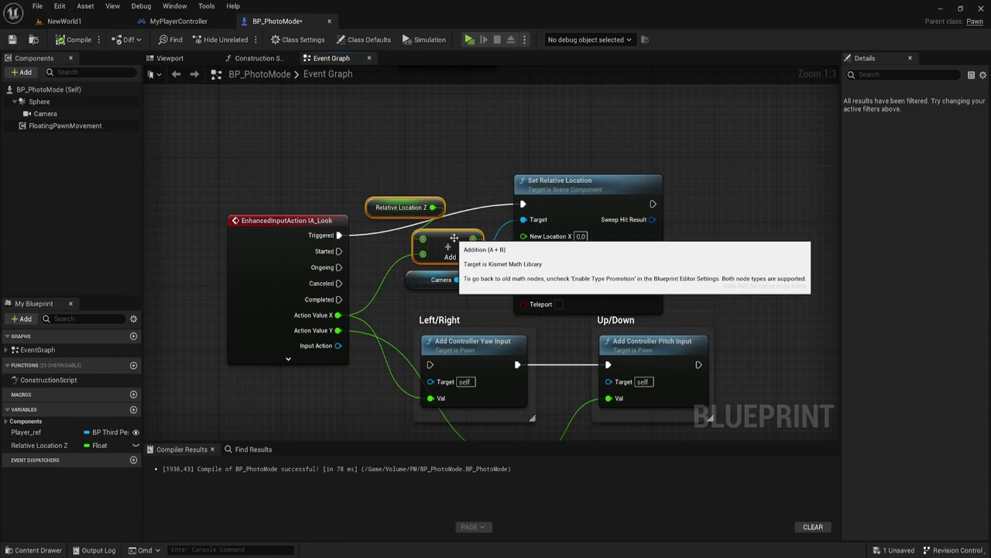
pyautogui.click(465, 180)
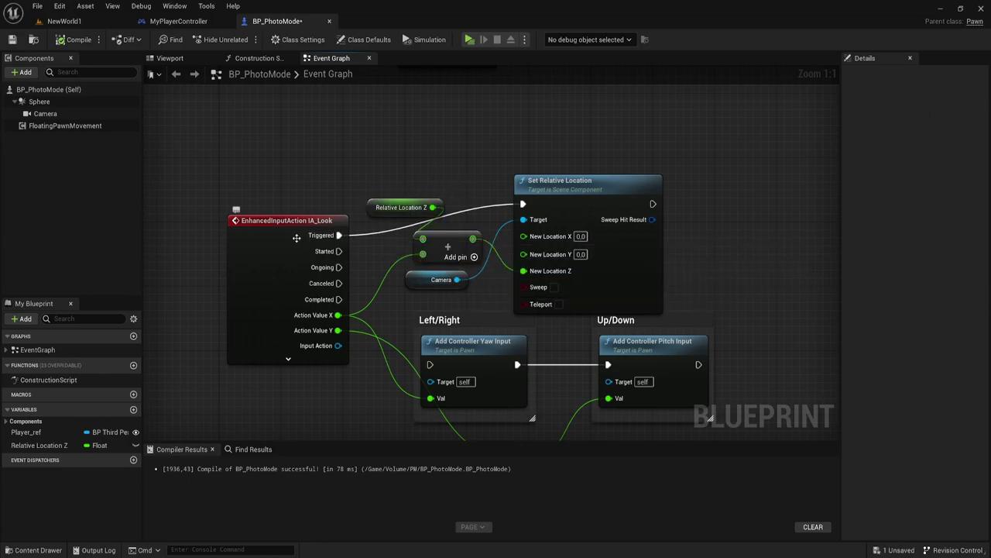
# Nudge the IA_Look event node and list the float actions that accept Action Value X.
pyautogui.moveTo(299, 237); pyautogui.dragTo(292, 230)
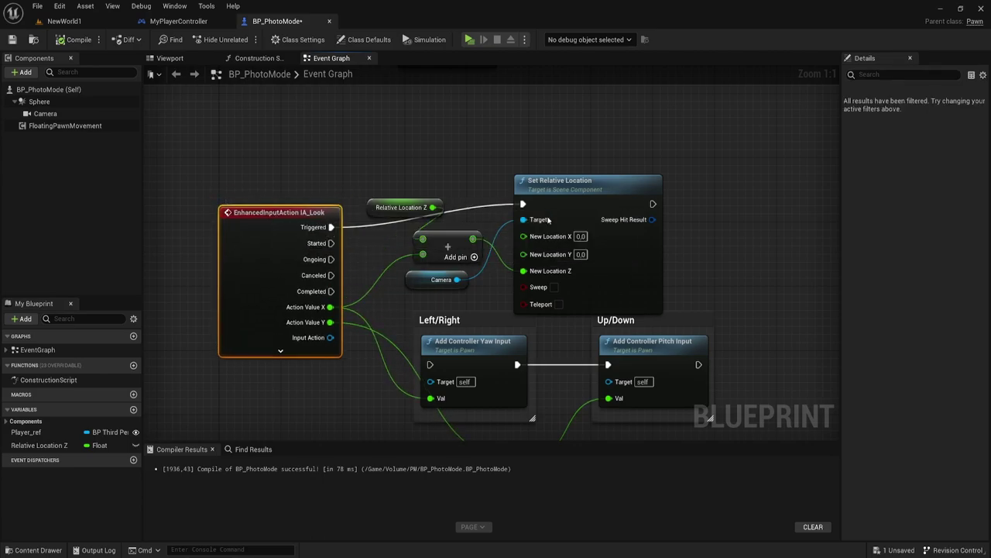
pyautogui.moveTo(388, 306); pyautogui.dragTo(358, 282, button='right')
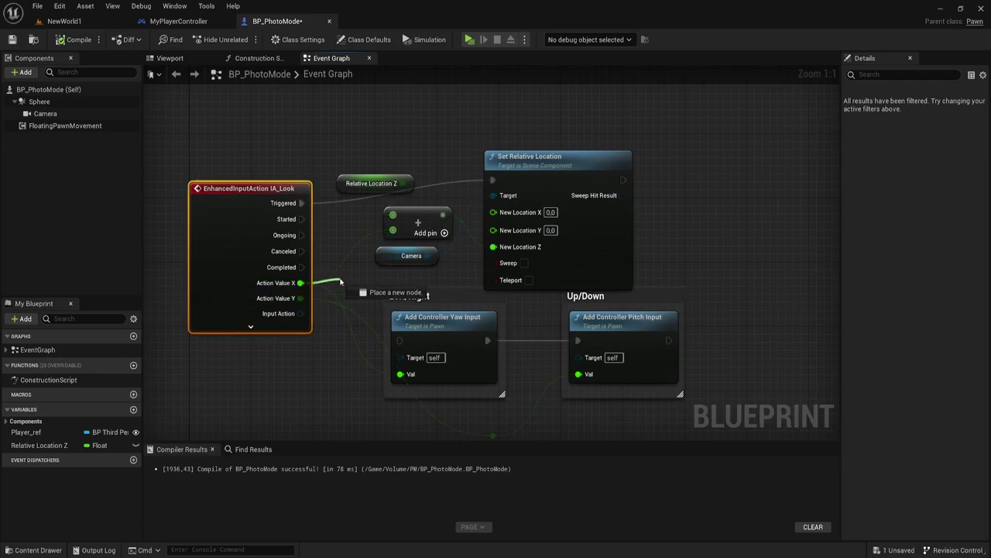
pyautogui.moveTo(300, 283); pyautogui.dragTo(344, 285)
pyautogui.click(221, 128)
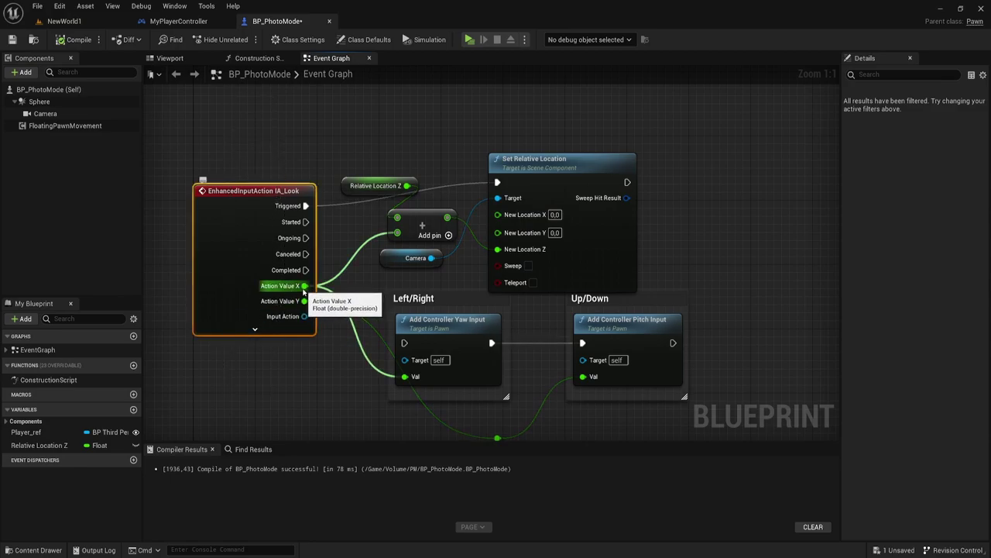
pyautogui.moveTo(304, 286)
pyautogui.mouseDown()
pyautogui.moveTo(380, 288)
pyautogui.moveTo(348, 291)
pyautogui.mouseUp()
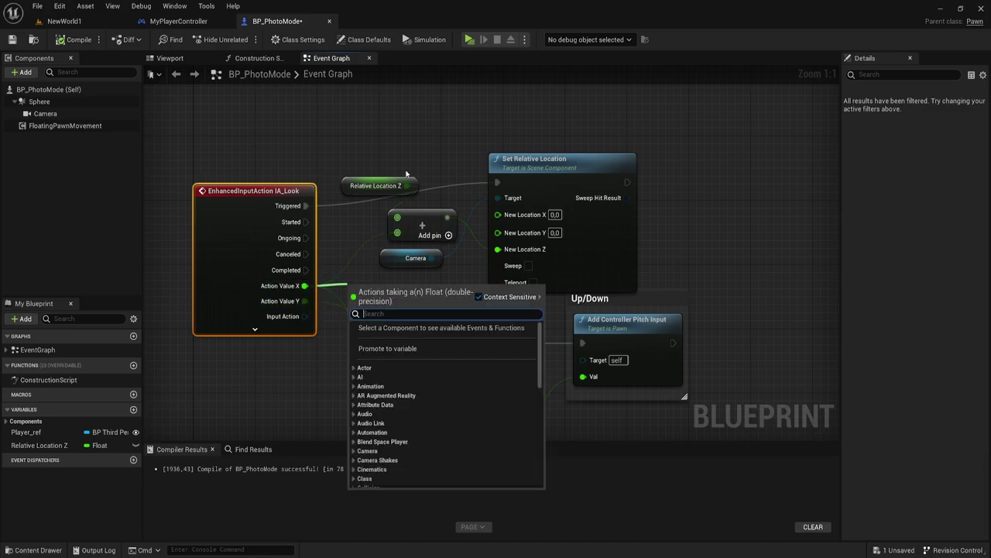
# Shift the Relative Location Z, Add, Camera and Set Relative Location nodes up and right.
pyautogui.moveTo(433, 151); pyautogui.dragTo(440, 183, button='right')
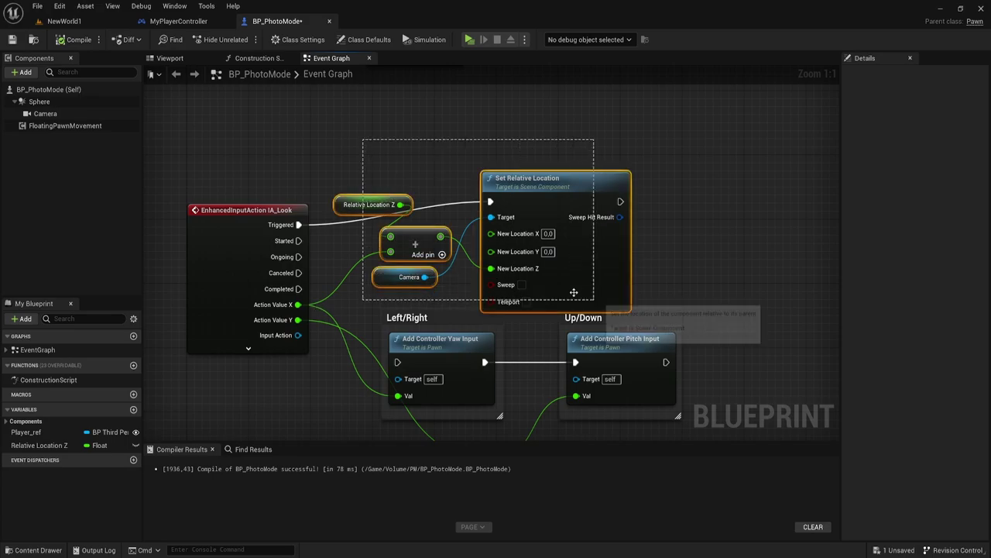
pyautogui.moveTo(445, 245); pyautogui.dragTo(639, 298)
pyautogui.keyDown('alt'); pyautogui.click(298, 225); pyautogui.keyUp('alt')
pyautogui.moveTo(381, 164); pyautogui.dragTo(634, 315)
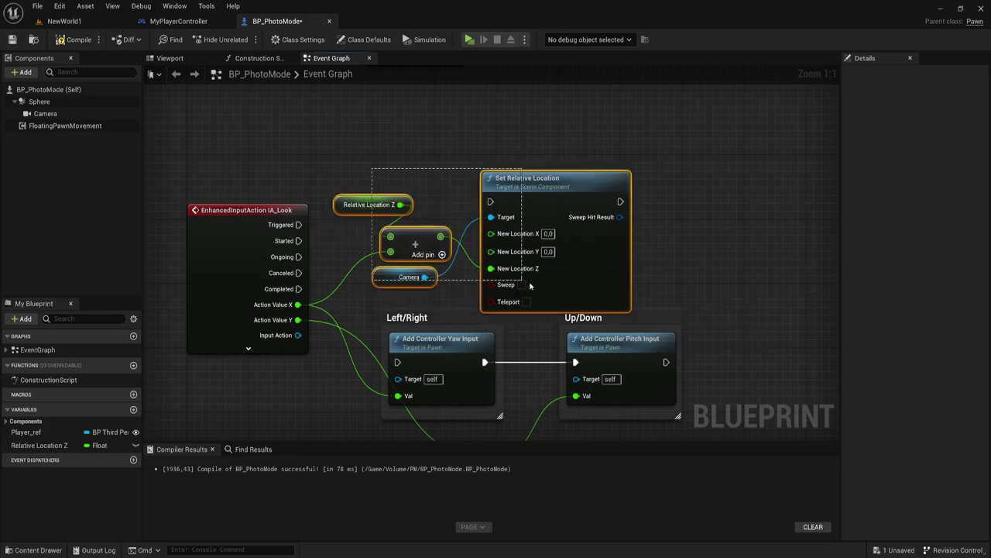
pyautogui.moveTo(548, 215)
pyautogui.mouseDown()
pyautogui.moveTo(617, 189)
pyautogui.moveTo(586, 183)
pyautogui.mouseUp()
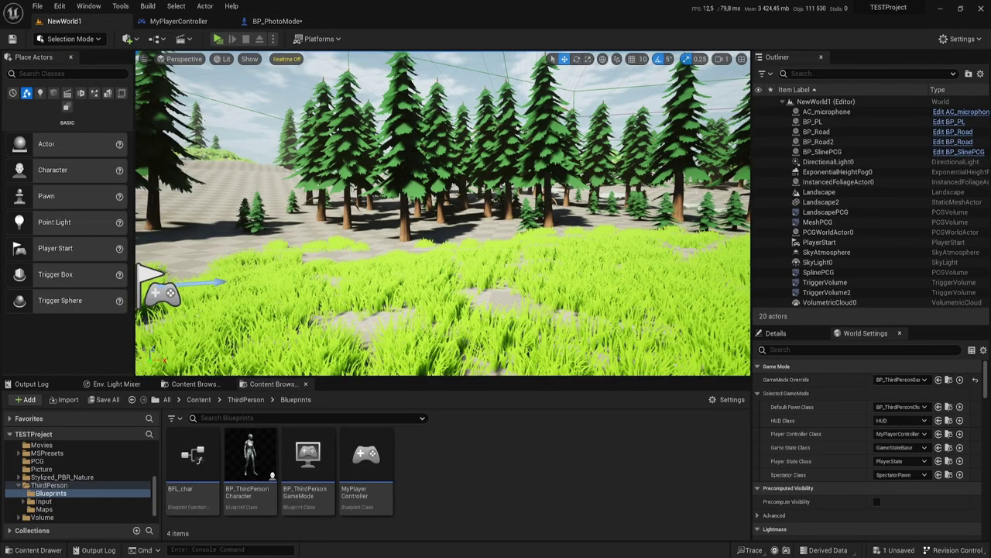
pyautogui.click(286, 23)
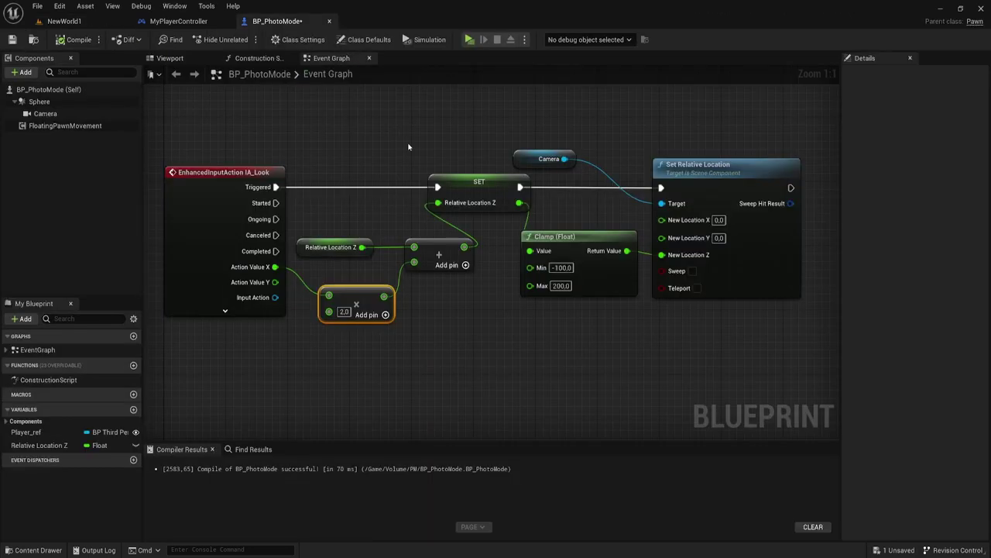
# Review the SET, Set Relative Location and Clamp (Float) nodes of the -100 to 200 chain.
pyautogui.moveTo(442, 121); pyautogui.dragTo(491, 222)
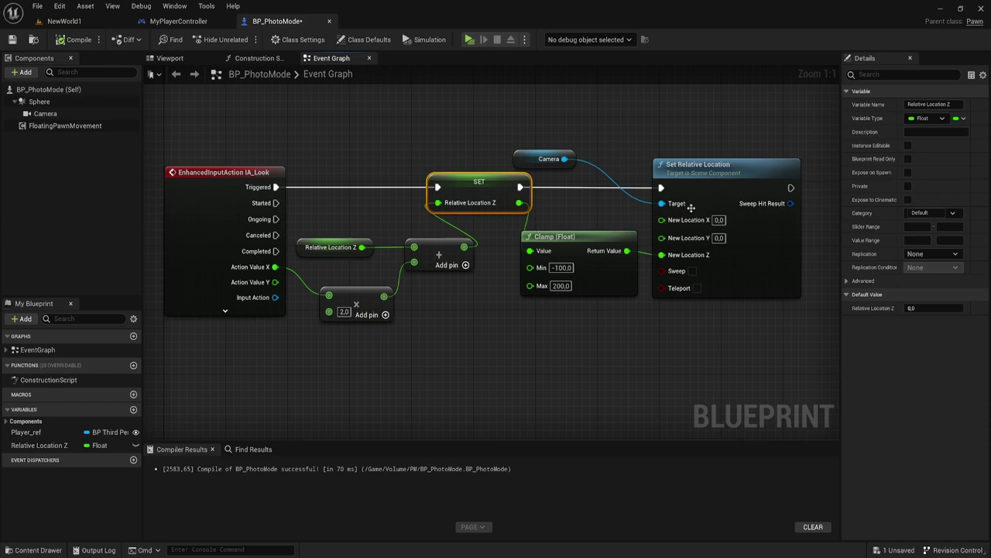
pyautogui.click(691, 208)
pyautogui.moveTo(689, 113)
pyautogui.mouseDown()
pyautogui.moveTo(738, 360)
pyautogui.moveTo(731, 341)
pyautogui.moveTo(752, 143)
pyautogui.mouseUp()
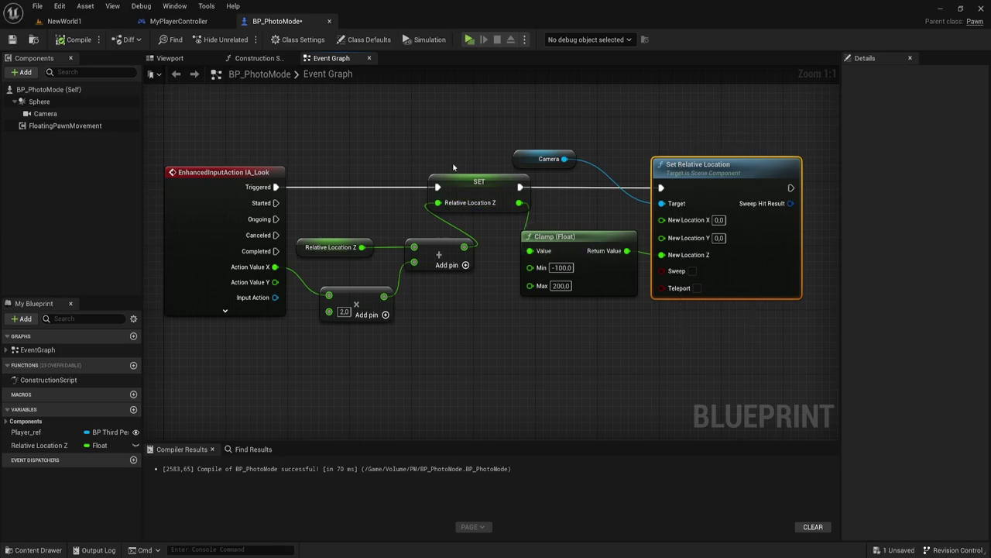
pyautogui.moveTo(459, 137); pyautogui.dragTo(497, 224)
pyautogui.moveTo(553, 209); pyautogui.dragTo(578, 325)
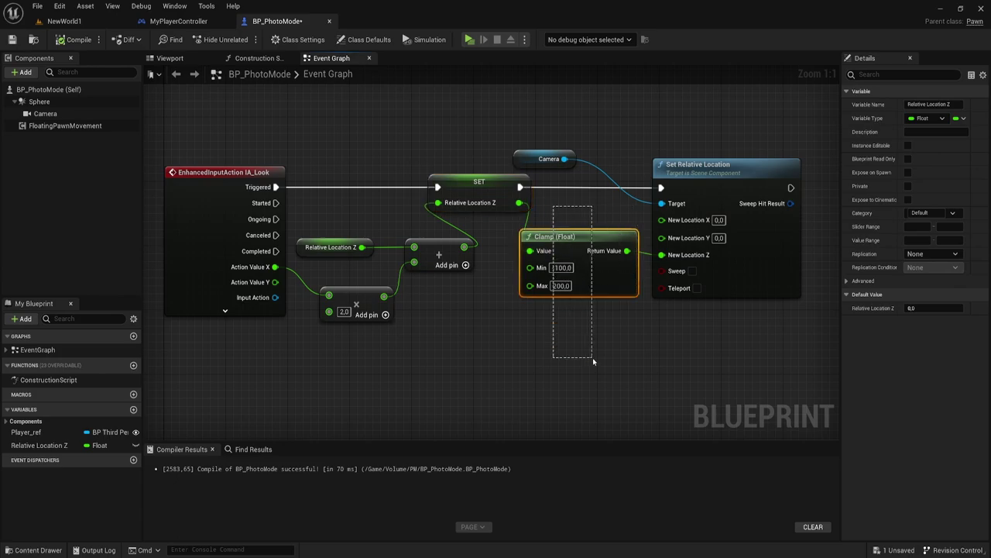
pyautogui.moveTo(593, 360)
pyautogui.mouseDown()
pyautogui.moveTo(583, 352)
pyautogui.moveTo(617, 238)
pyautogui.mouseUp()
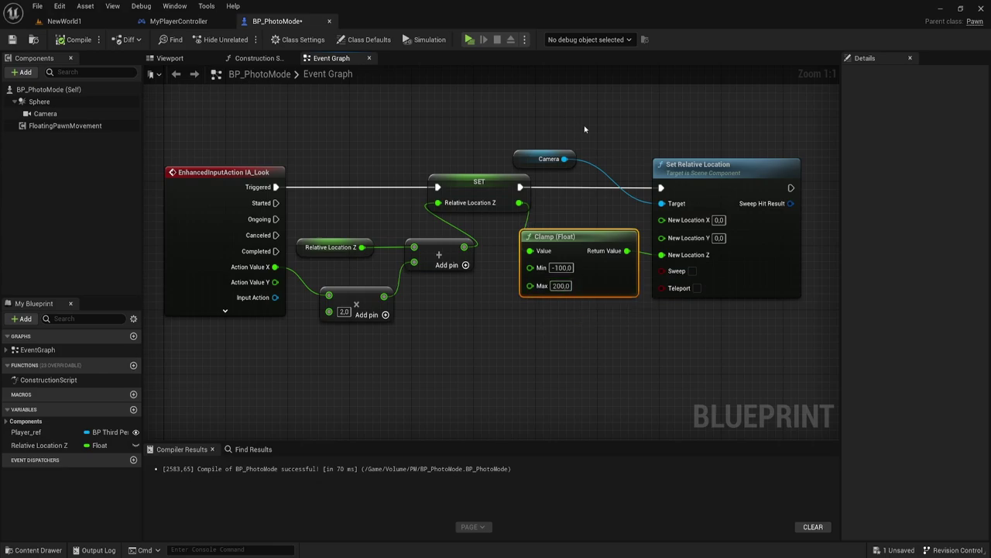
# Wire Action Value X into the Multiply node and change its multiplier from 2.0 to 1.5.
pyautogui.click(316, 379)
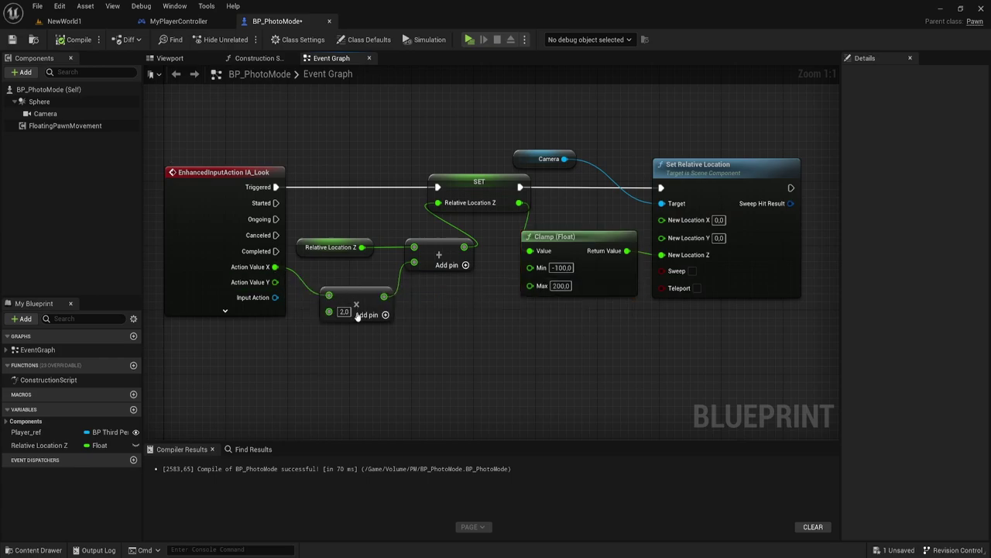
pyautogui.moveTo(324, 275); pyautogui.dragTo(397, 342)
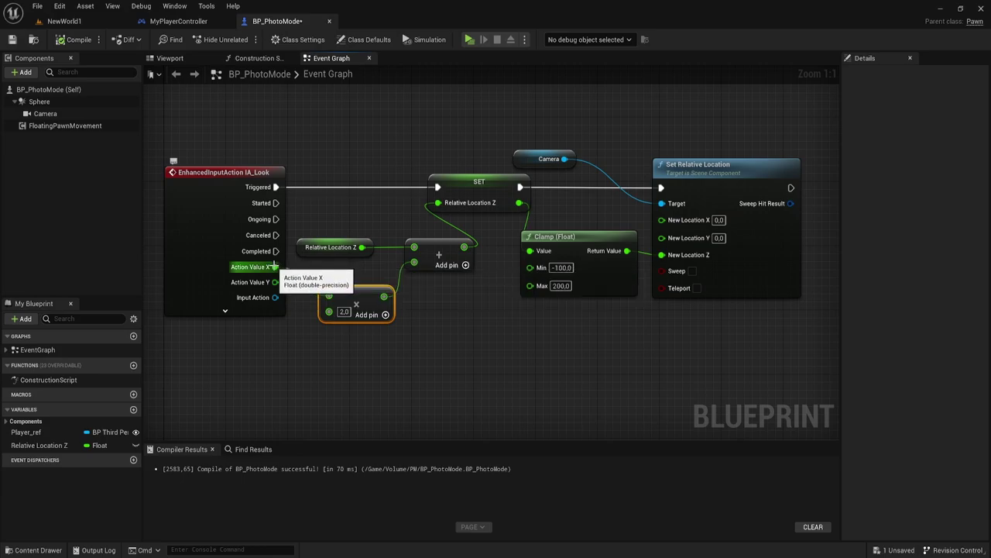
pyautogui.moveTo(274, 267)
pyautogui.mouseDown()
pyautogui.moveTo(330, 296)
pyautogui.moveTo(370, 281)
pyautogui.mouseUp()
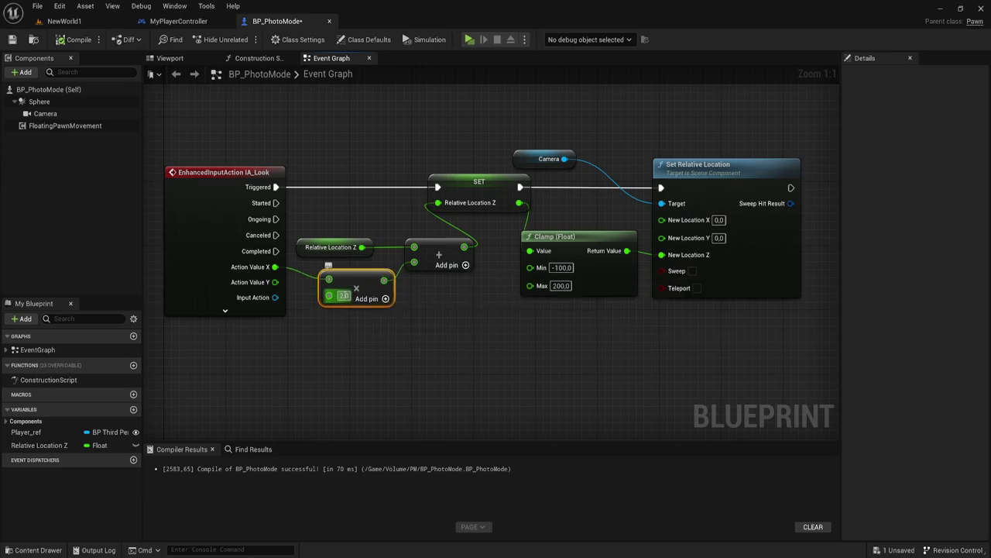
pyautogui.click(343, 295)
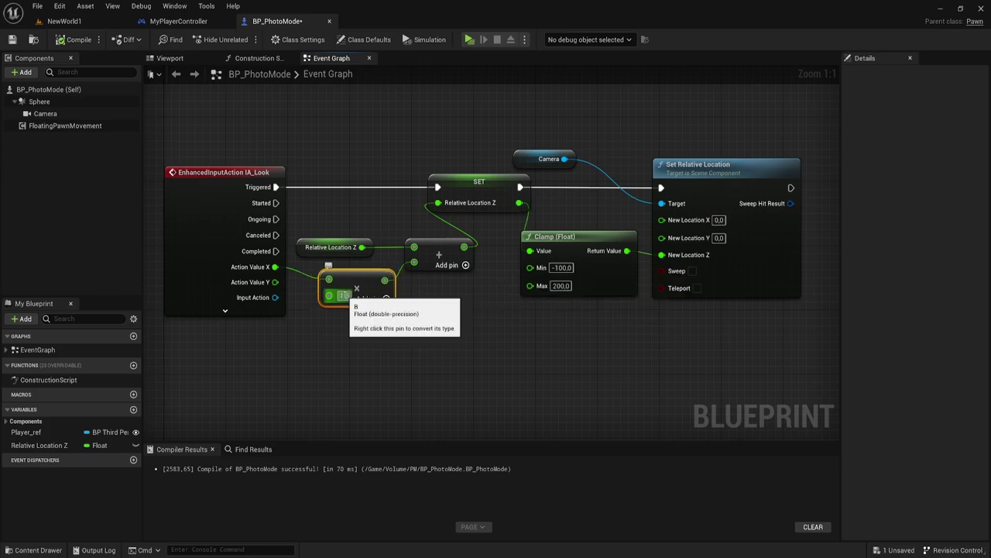
pyautogui.click(395, 347)
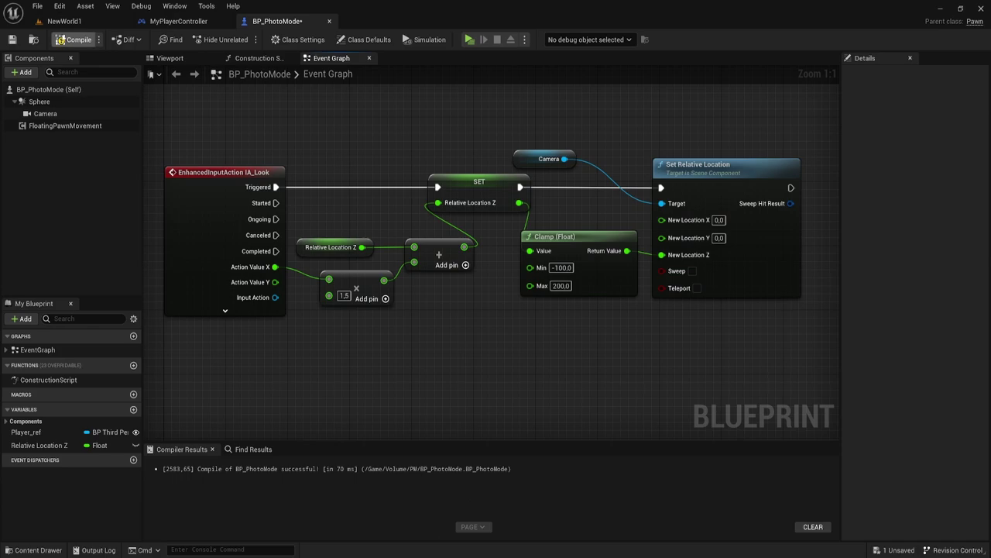
# Compile BP_PhotoMode and play-test it by walking the character forward.
pyautogui.click(74, 40)
pyautogui.click(469, 40)
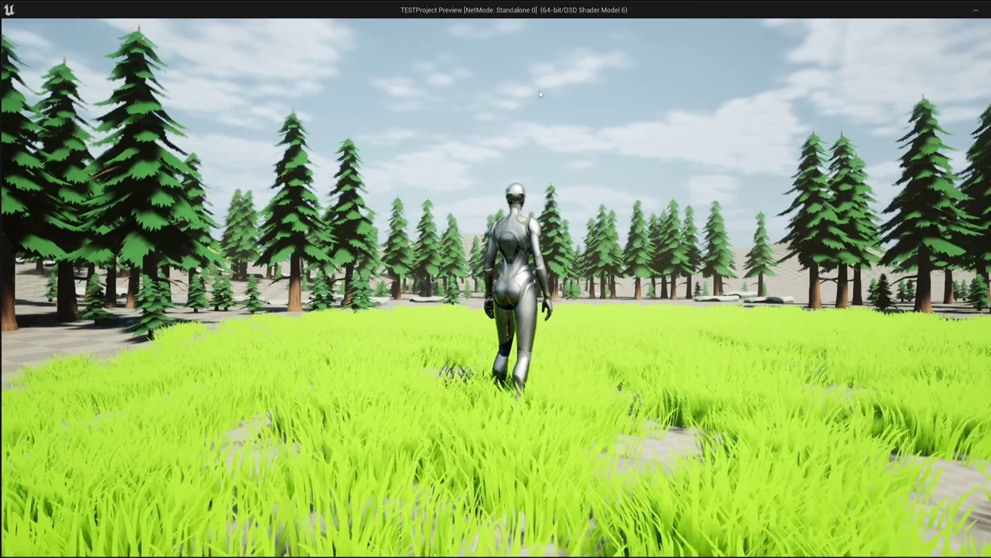
pyautogui.press('w')
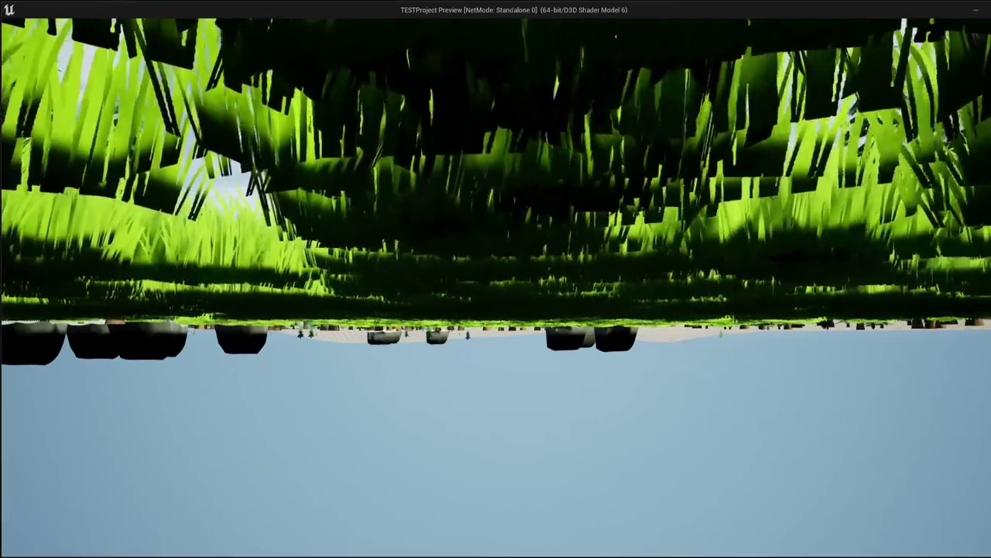
pyautogui.press('Escape')
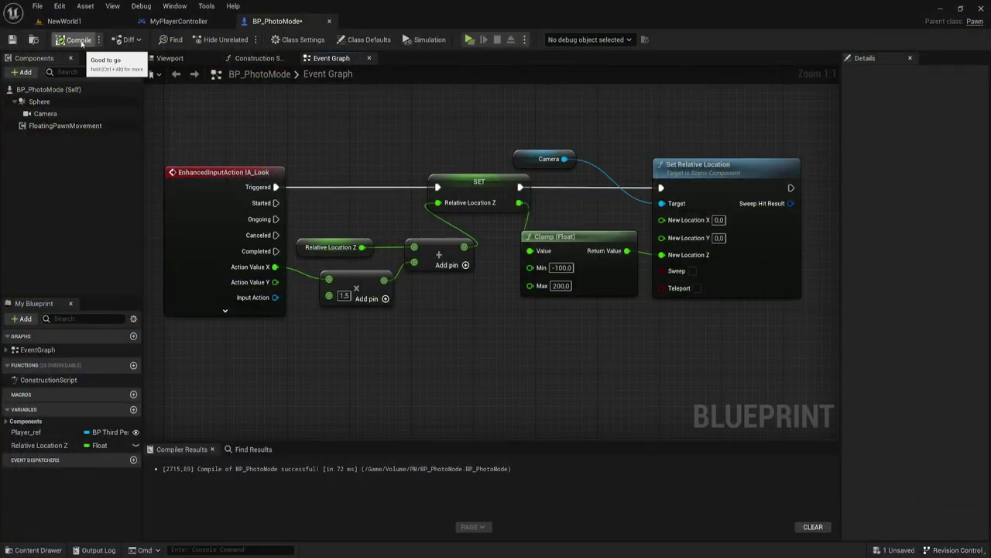
# Recompile, then play-test again from the NewWorld1 level, walking and jumping repeatedly.
pyautogui.click(79, 40)
pyautogui.click(198, 21)
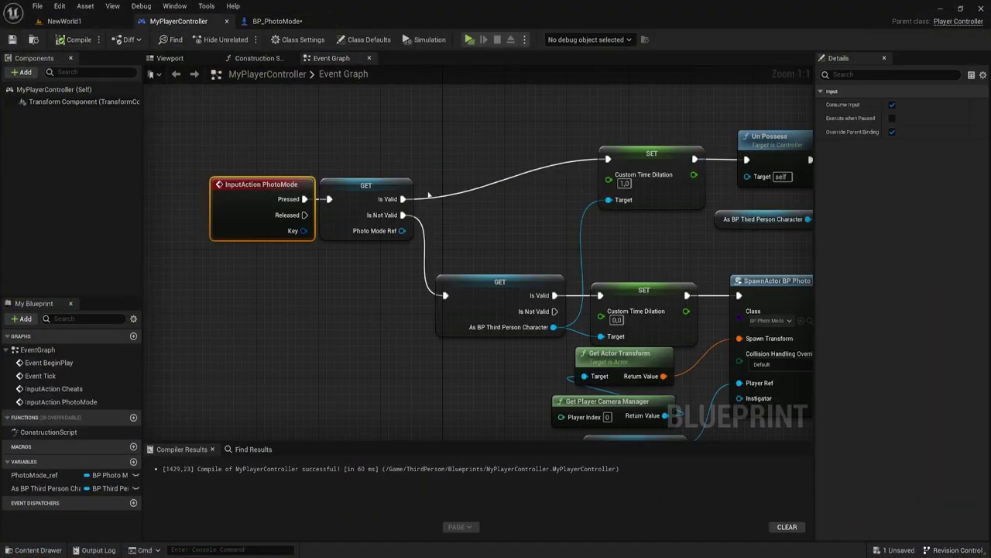
pyautogui.click(63, 21)
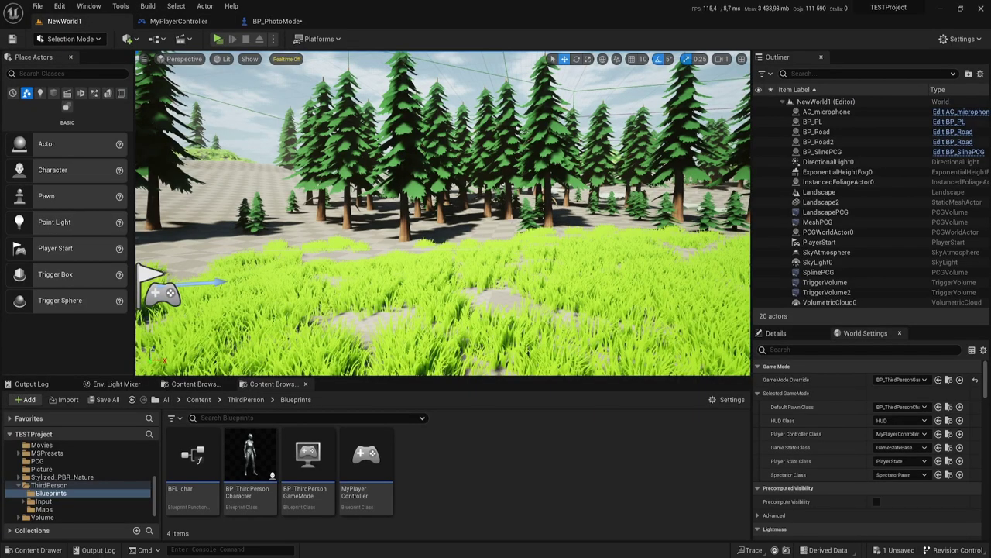
pyautogui.scroll(-5, 443, 213)
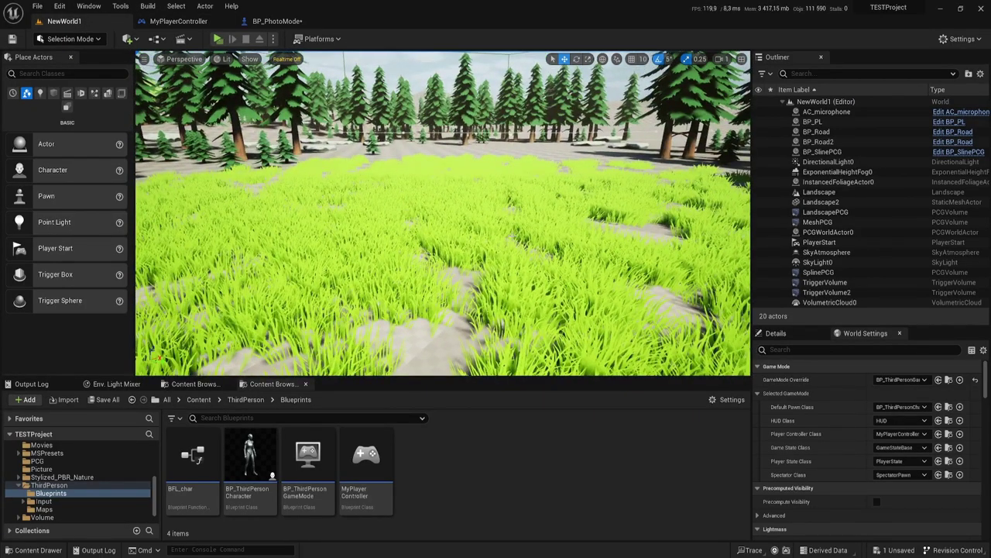
pyautogui.click(218, 39)
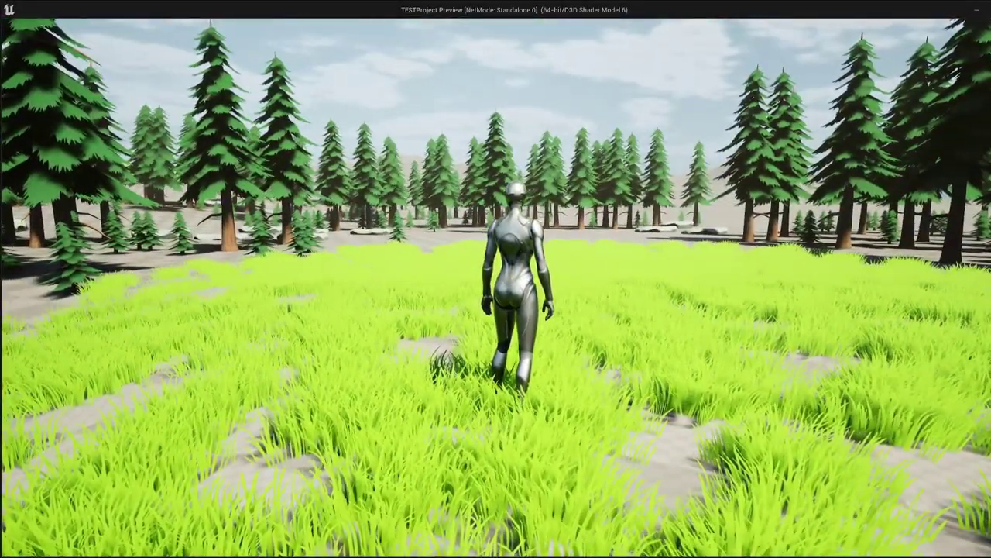
pyautogui.press('w')
pyautogui.press('space')
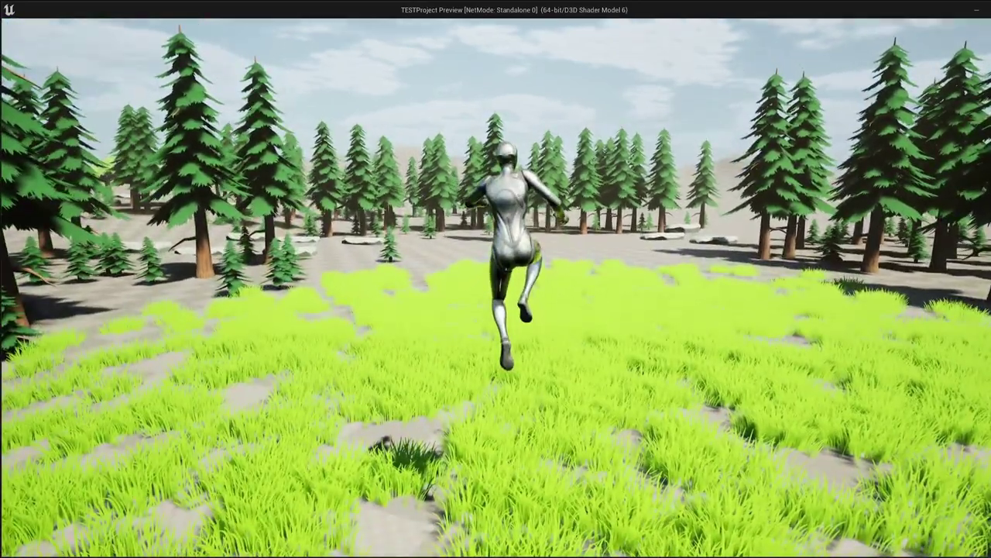
pyautogui.press('space')
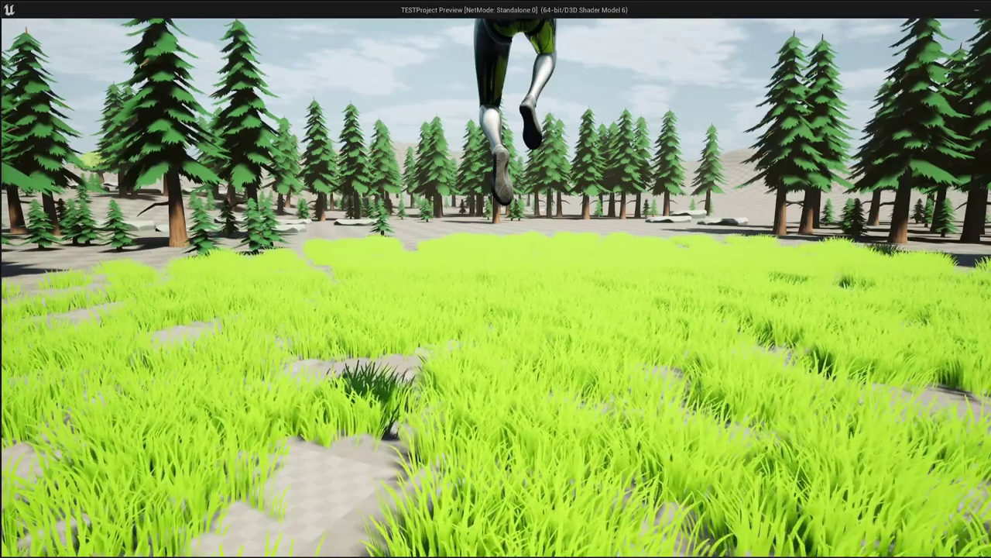
pyautogui.press('space')
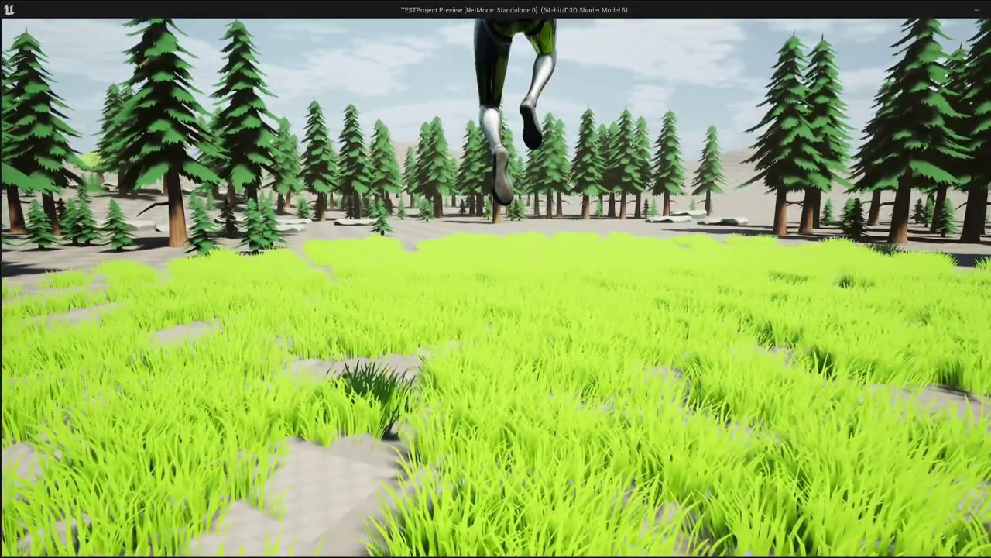
pyautogui.press('Escape')
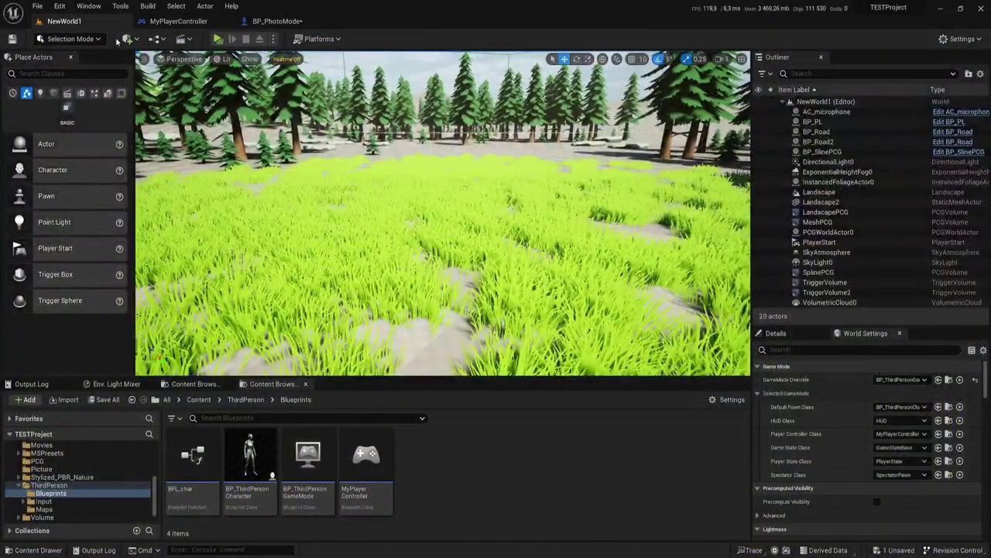
# Run a play test, walking the character forward across the grass field.
pyautogui.click(219, 41)
pyautogui.press('w')
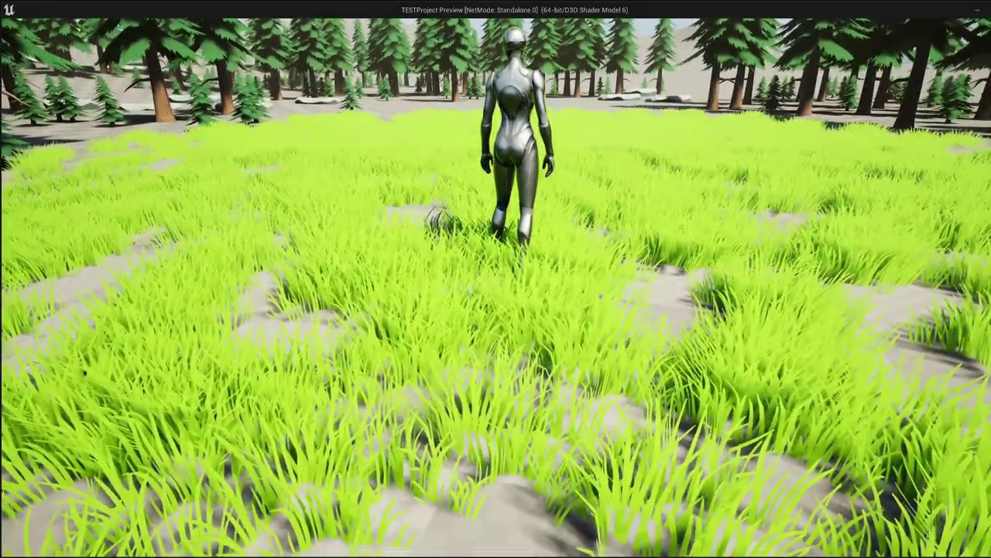
pyautogui.press('Escape')
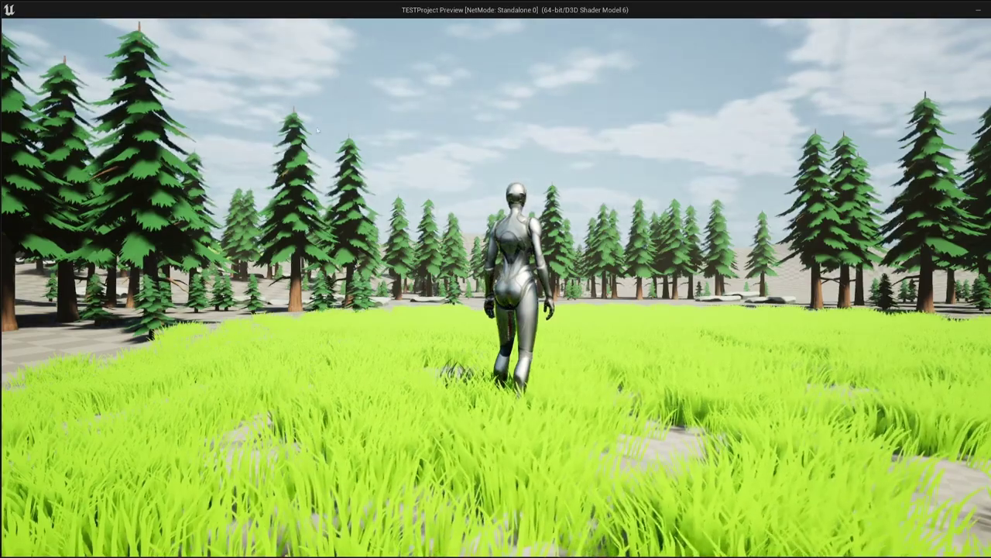
# Tilt the camera down toward the grass, then run one more brief play test.
pyautogui.click(470, 134)
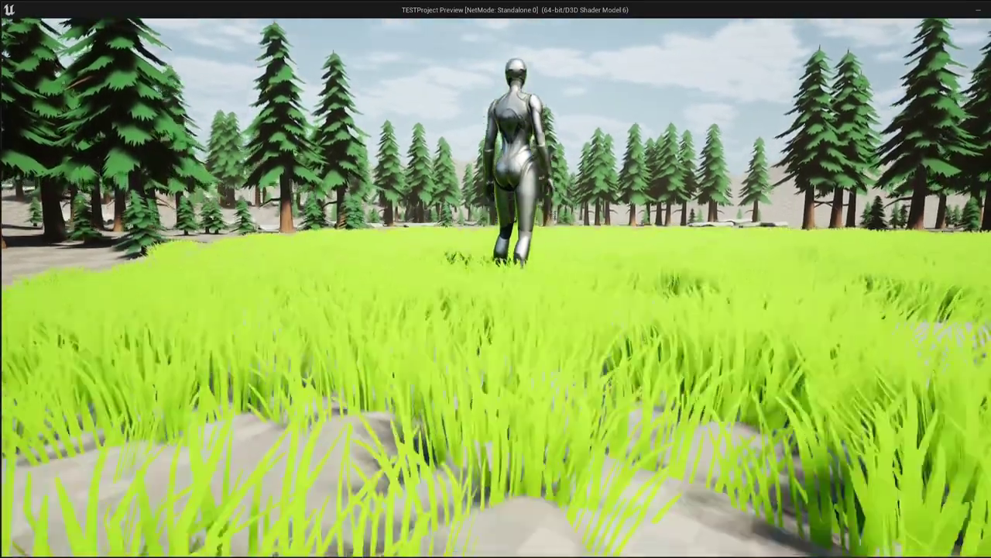
pyautogui.moveTo(495, 279)
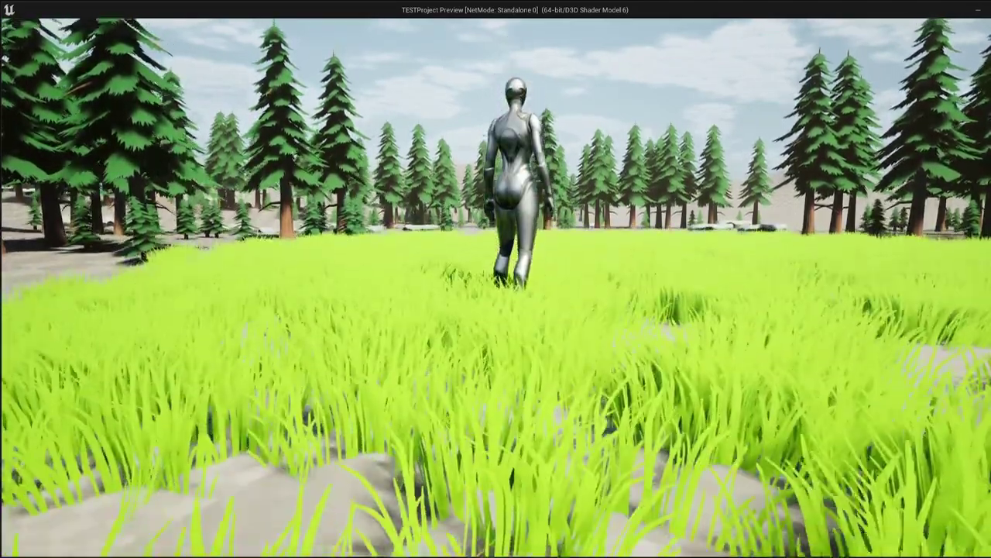
pyautogui.press('Escape')
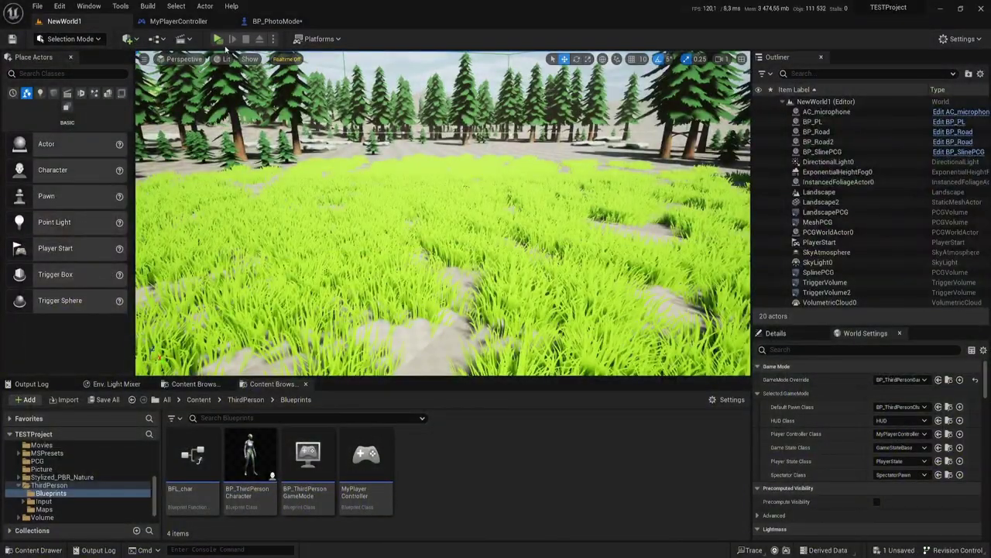
pyautogui.click(218, 39)
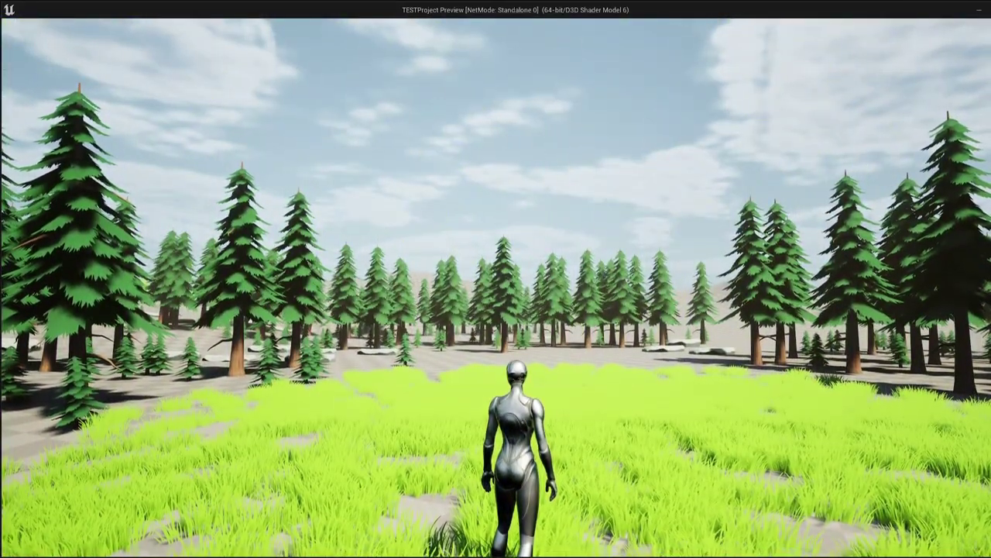
pyautogui.press('Escape')
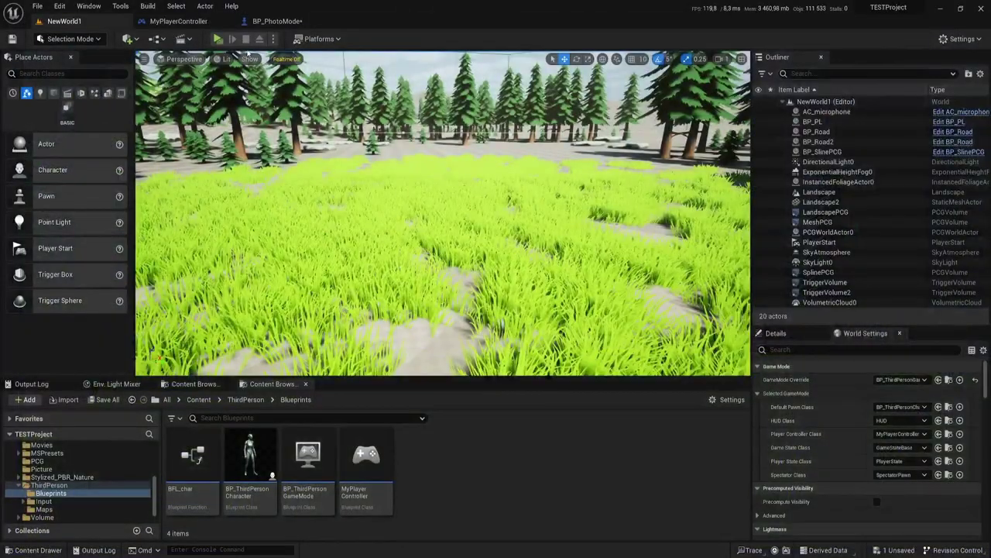
# In BP_PhotoMode's graph, place a Player Ref getter near the Clamp node.
pyautogui.click(278, 21)
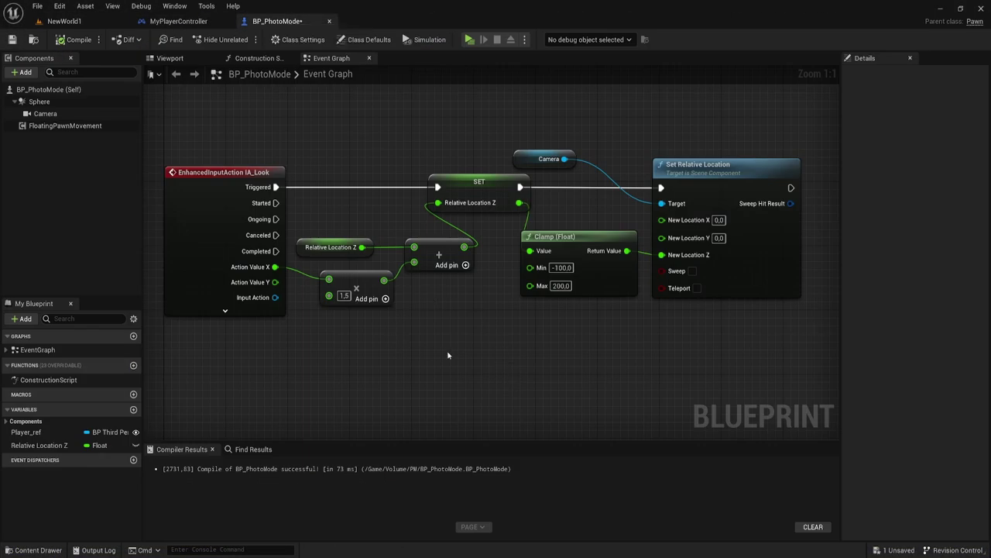
pyautogui.moveTo(448, 356); pyautogui.dragTo(424, 315, button='right')
pyautogui.moveTo(508, 226); pyautogui.dragTo(458, 307)
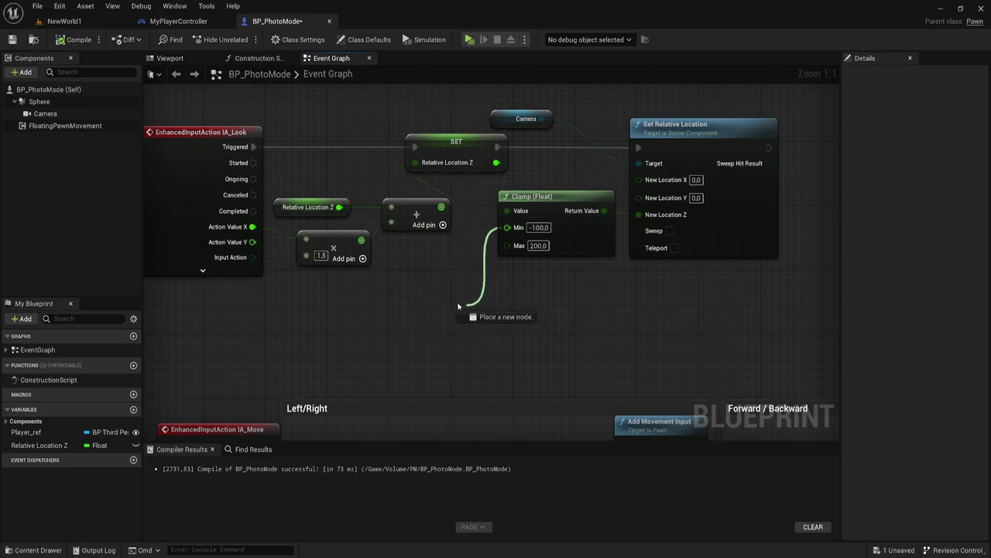
pyautogui.moveTo(457, 307); pyautogui.dragTo(509, 343, button='right')
pyautogui.scroll(-1, 503, 294)
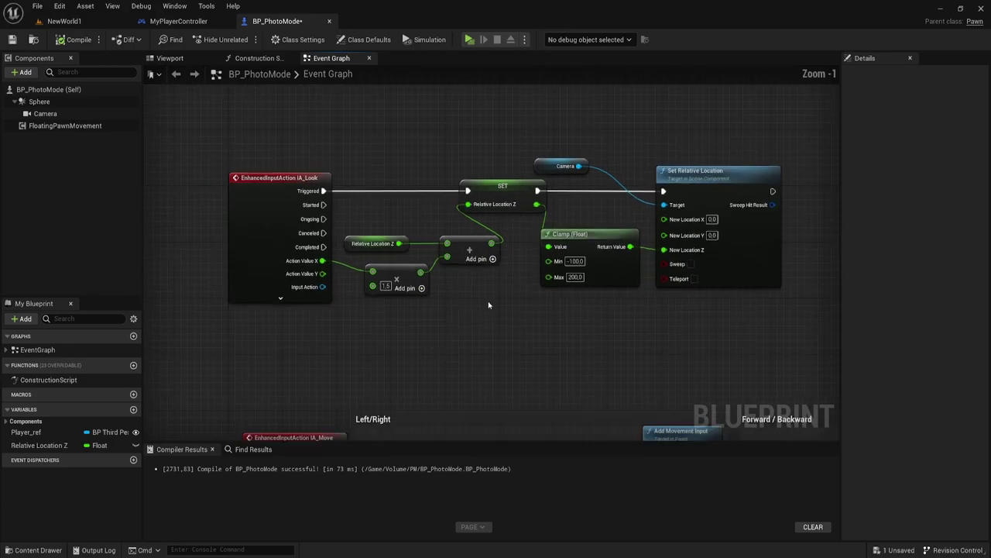
pyautogui.moveTo(26, 432)
pyautogui.keyDown('ctrl'); pyautogui.mouseDown()
pyautogui.moveTo(350, 334)
pyautogui.moveTo(458, 318)
pyautogui.mouseUp(); pyautogui.keyUp('ctrl')
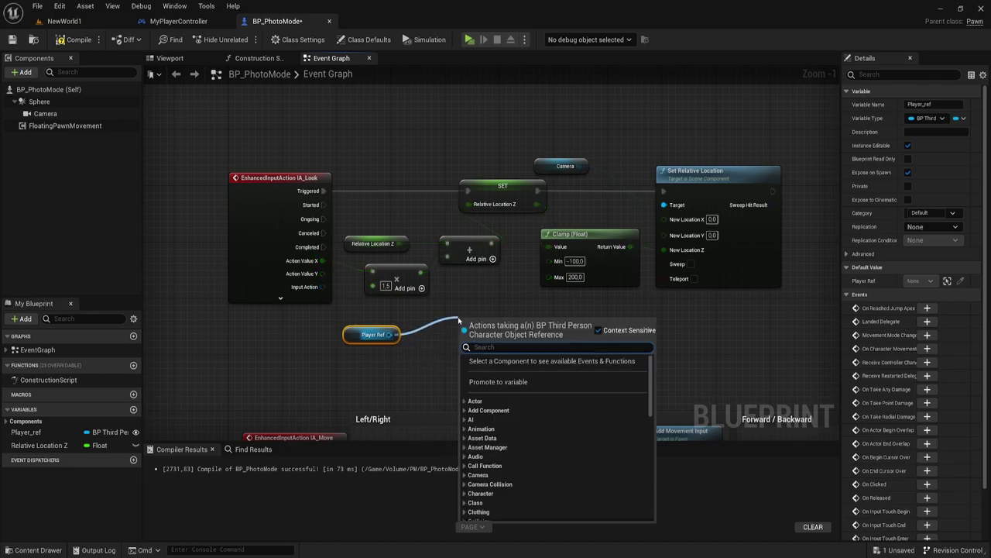
# Add Get Actor Location, split its Return Value, and wire Z into Clamp Min.
pyautogui.write('get')
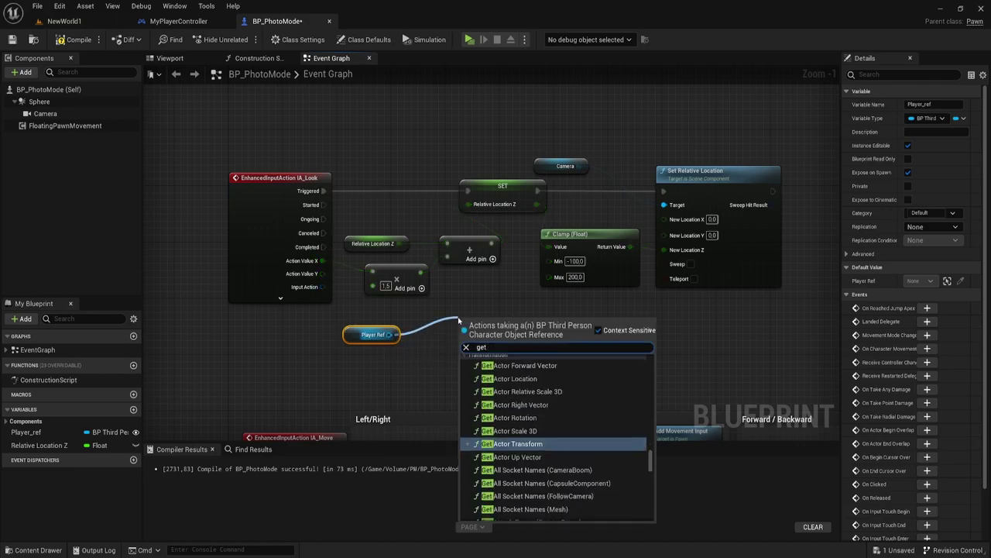
pyautogui.write(' act')
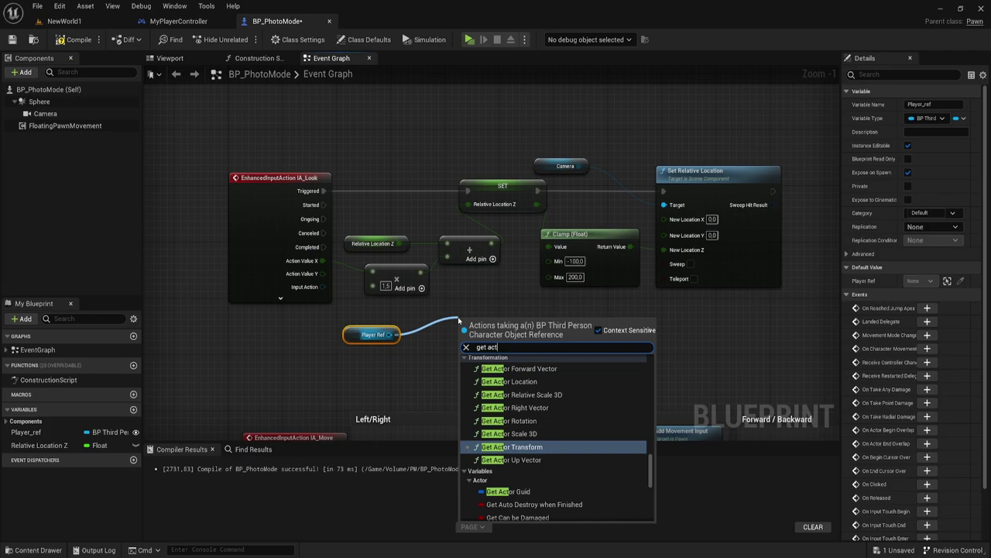
pyautogui.click(514, 381)
pyautogui.rightClick(529, 340)
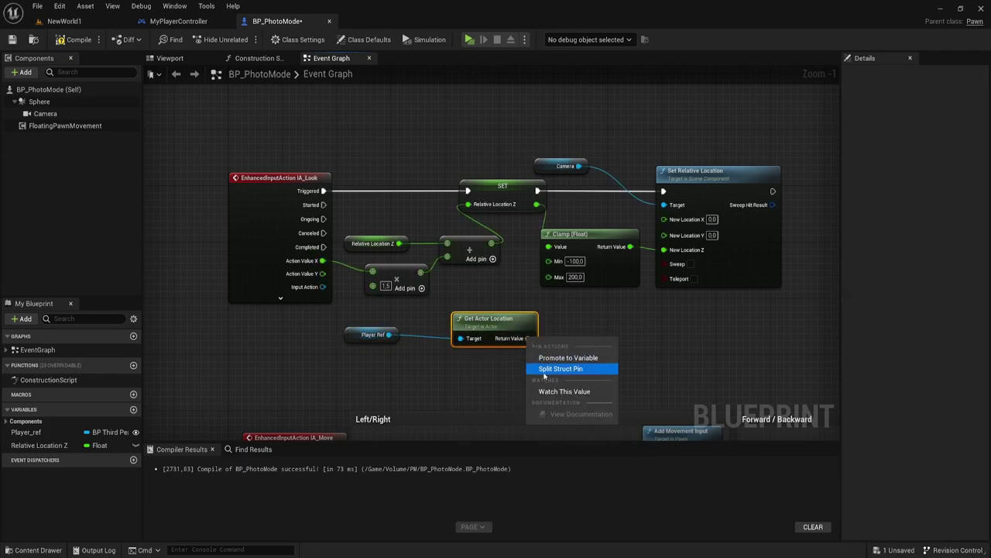
pyautogui.click(546, 369)
pyautogui.moveTo(499, 319); pyautogui.dragTo(466, 305)
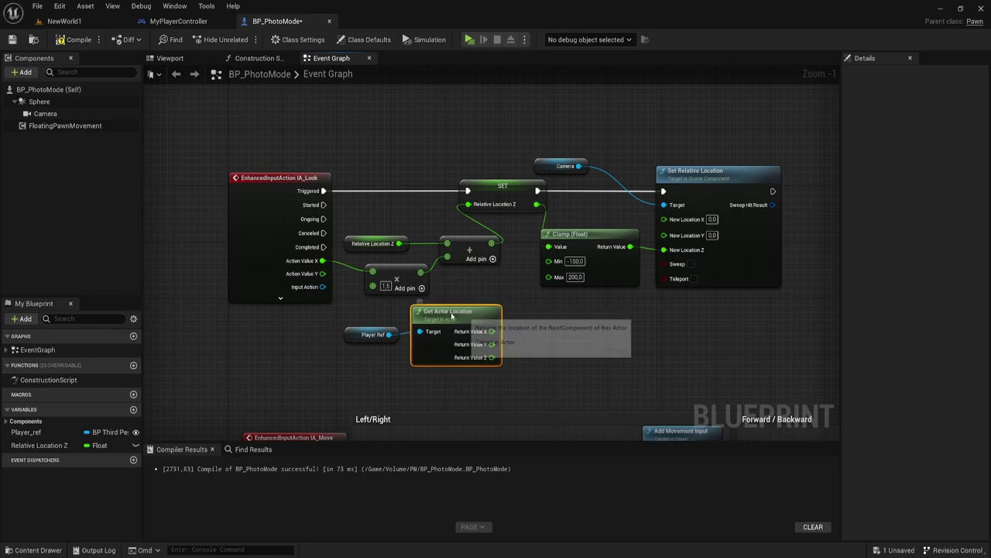
pyautogui.moveTo(499, 350); pyautogui.dragTo(548, 261)
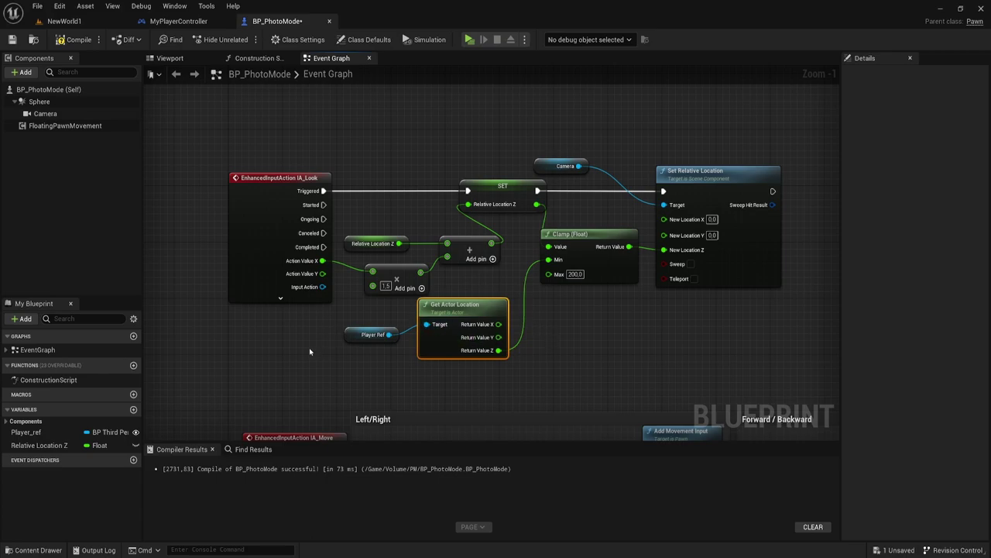
# Reposition the Player Ref and Get Actor Location nodes beside the Clamp.
pyautogui.keyDown('shift'); pyautogui.click(371, 334); pyautogui.keyUp('shift')
pyautogui.moveTo(463, 309); pyautogui.dragTo(436, 313)
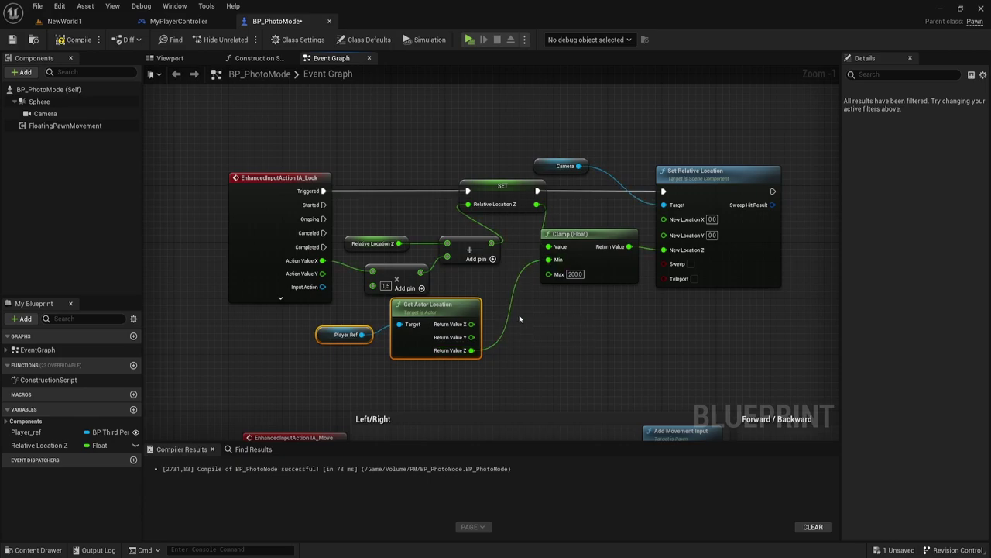
pyautogui.moveTo(427, 316); pyautogui.dragTo(434, 316)
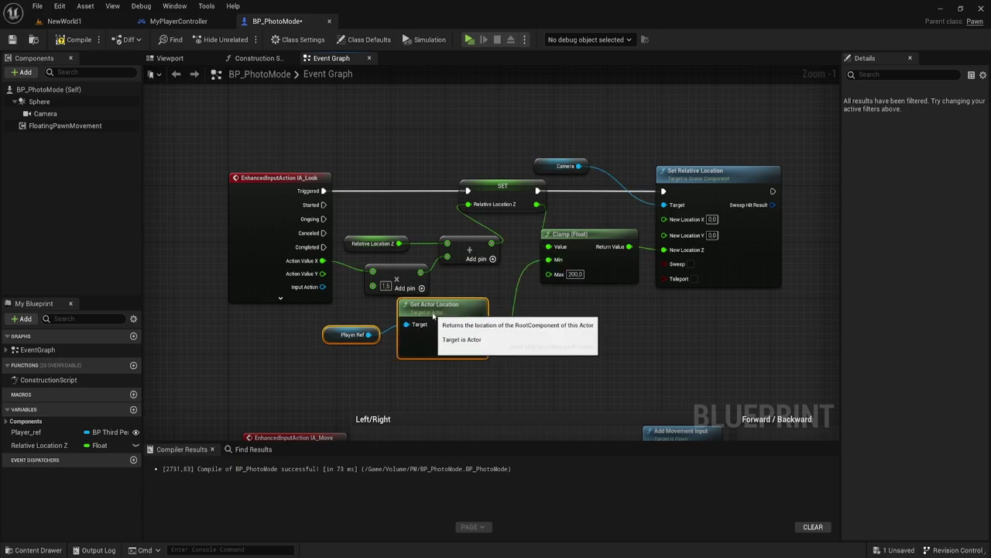
pyautogui.click(521, 339)
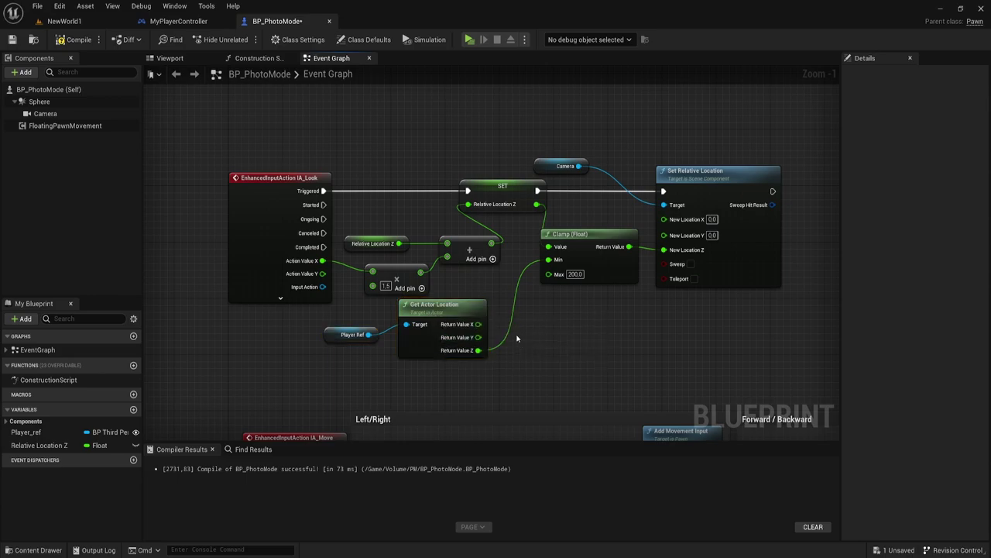
pyautogui.moveTo(483, 344); pyautogui.dragTo(508, 342)
pyautogui.click(454, 303)
# Delete the Get Actor Location and Player Ref nodes, leaving Clamp Min at 0.
pyautogui.press('Delete')
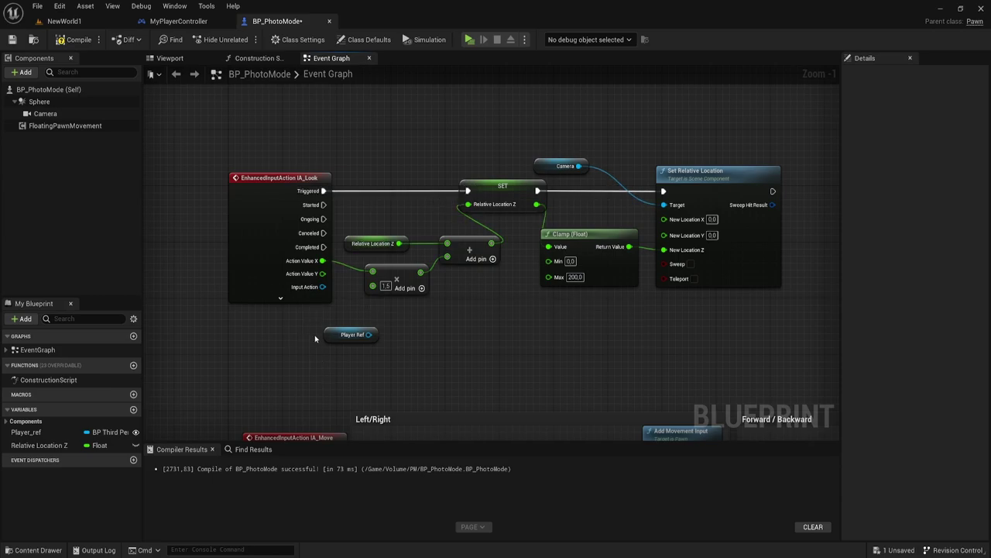
pyautogui.press('Delete')
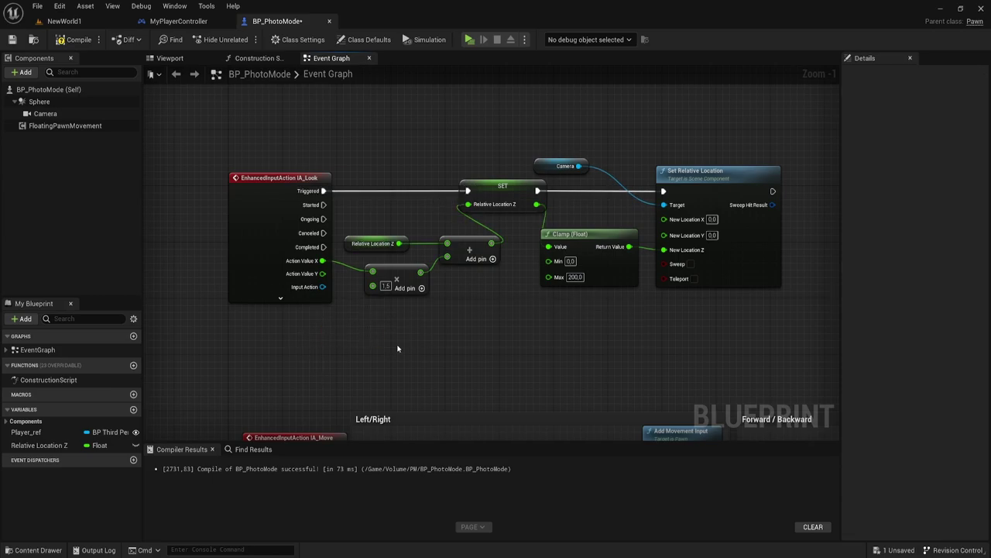
pyautogui.scroll(-3, 405, 292)
pyautogui.scroll(3, 445, 364)
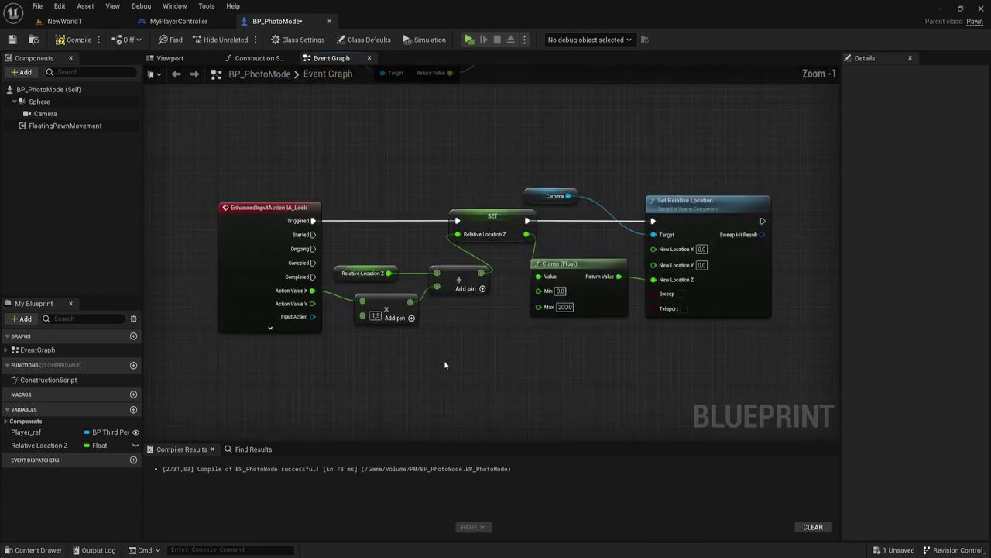
pyautogui.moveTo(448, 353); pyautogui.dragTo(423, 351, button='right')
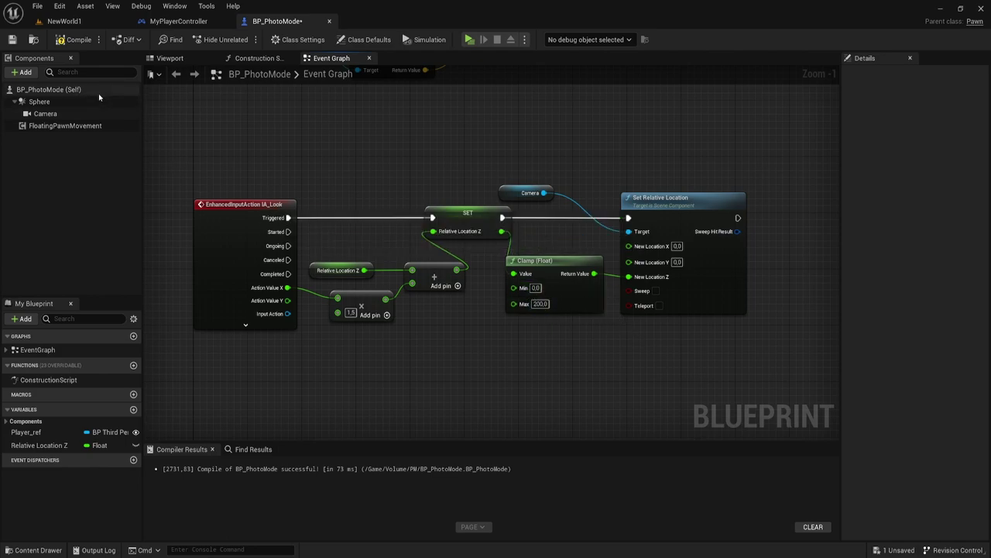
# Compile BP_PhotoMode and play-test walking through the grass, then return to NewWorld1.
pyautogui.click(74, 39)
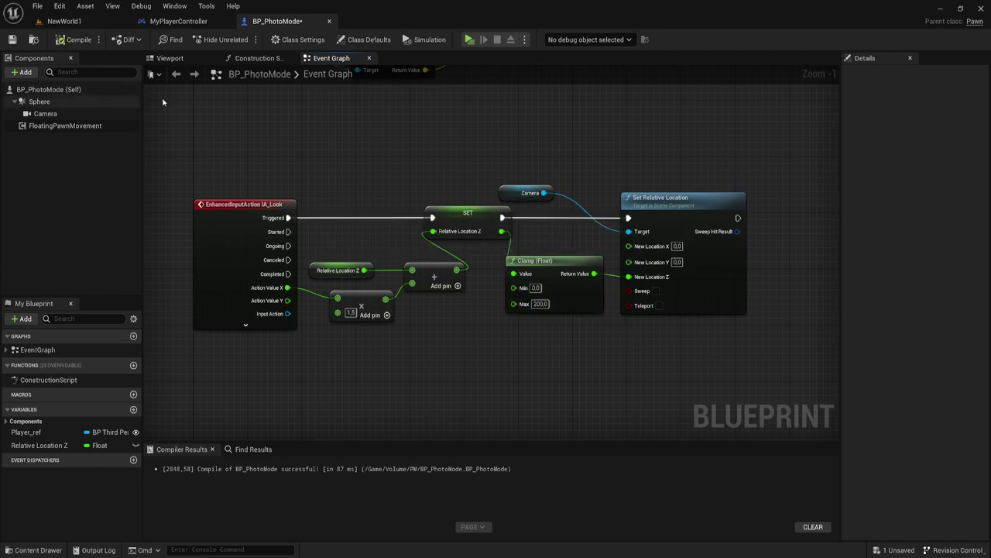
pyautogui.click(470, 40)
pyautogui.press('w')
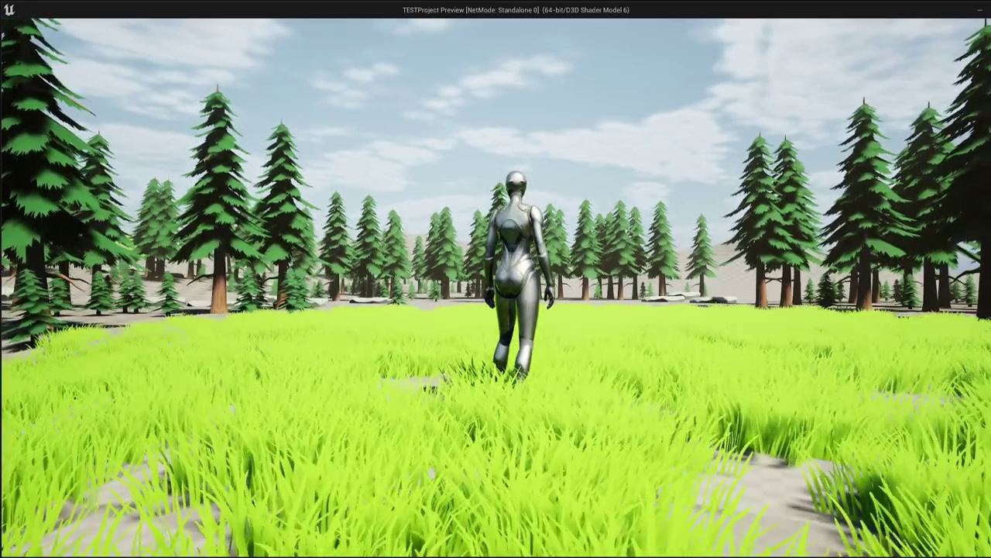
pyautogui.press('Escape')
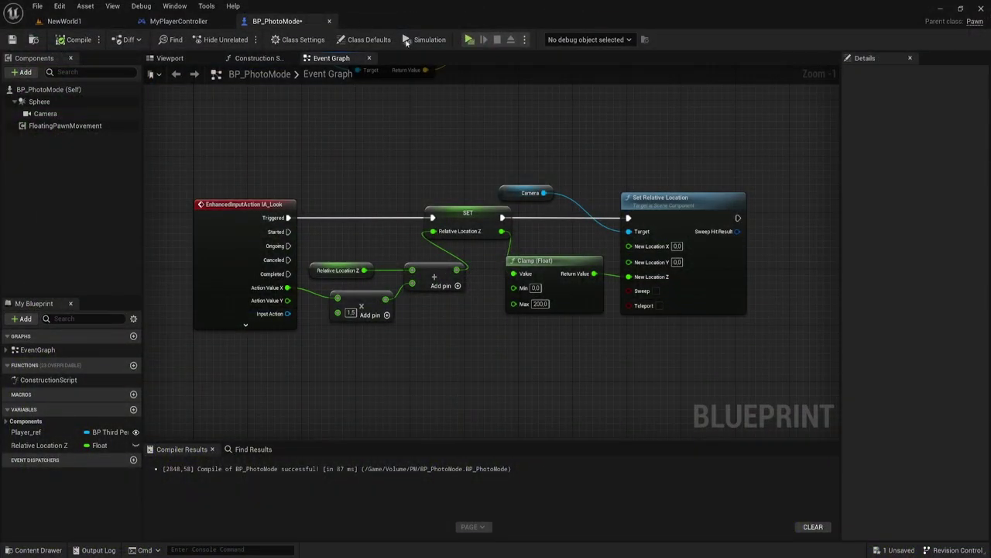
pyautogui.click(82, 21)
pyautogui.click(218, 39)
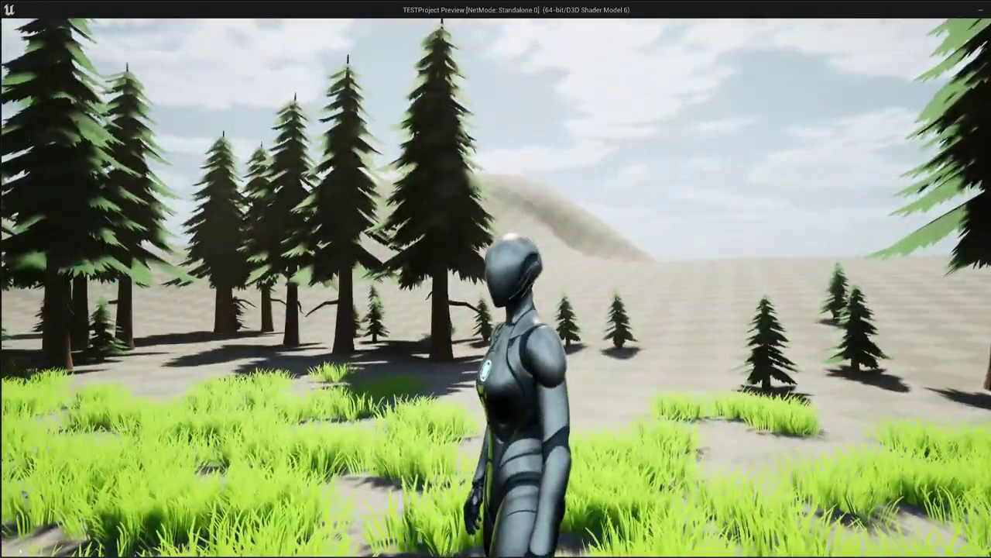
pyautogui.press('Escape')
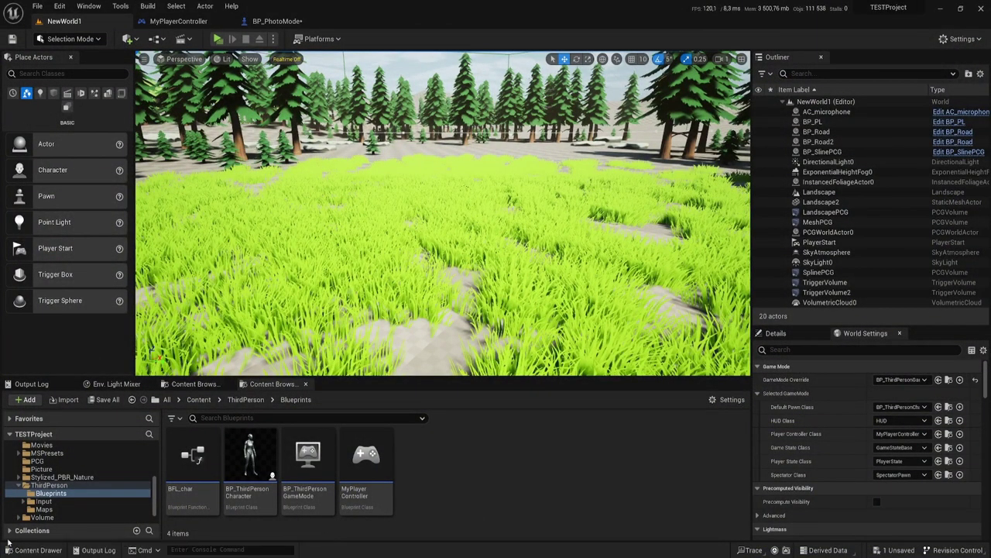